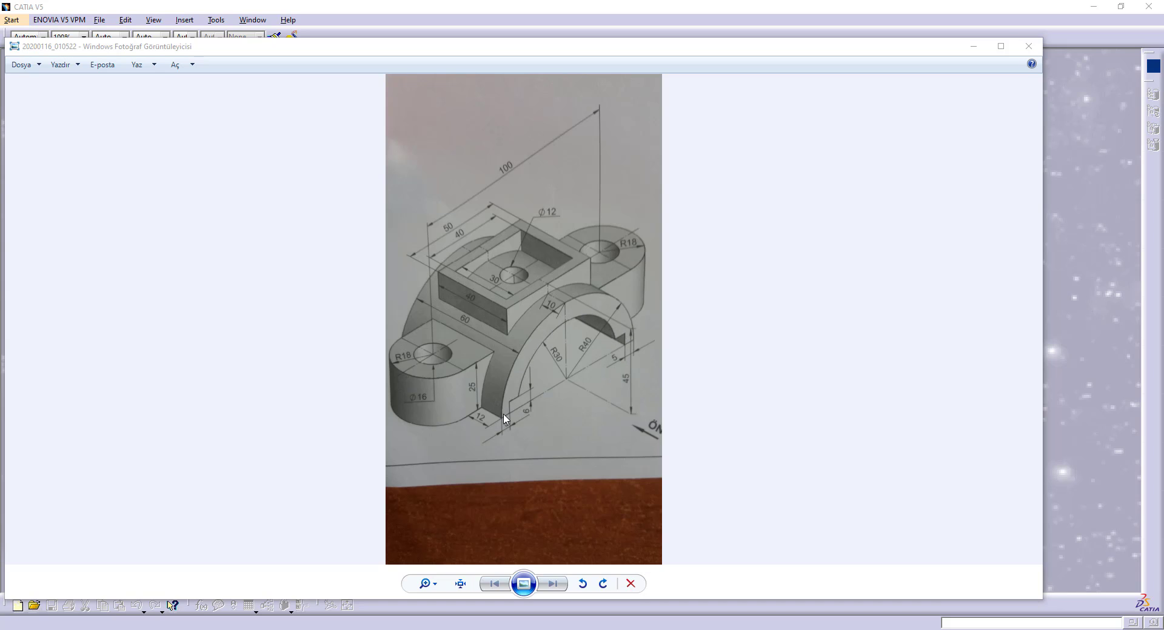
# - Start a new Part Design document from the Start menu
pyautogui.click(423, 21)
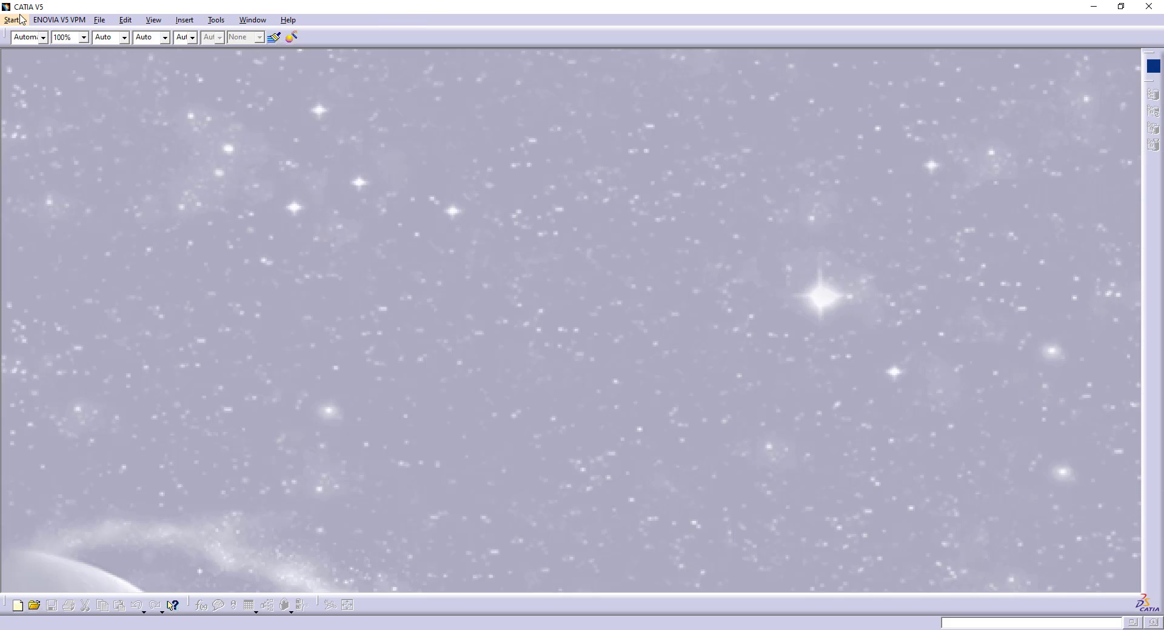
pyautogui.click(11, 19)
pyautogui.click(37, 35)
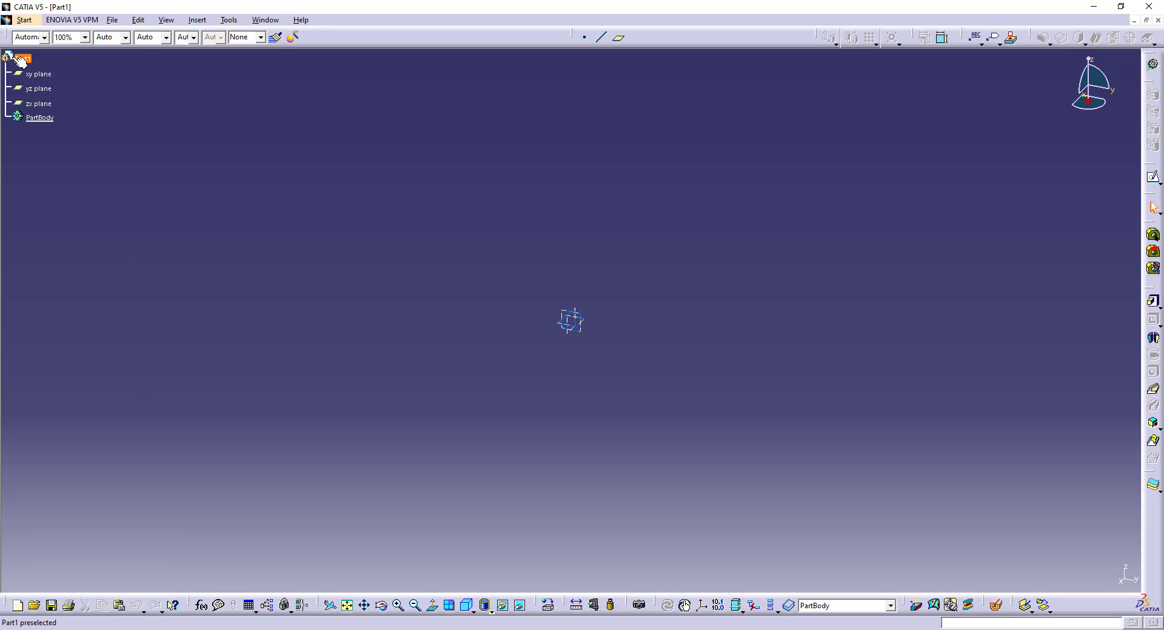
# - In Part1's Properties, set the Part Number to TutorialPart7
pyautogui.rightClick(21, 59)
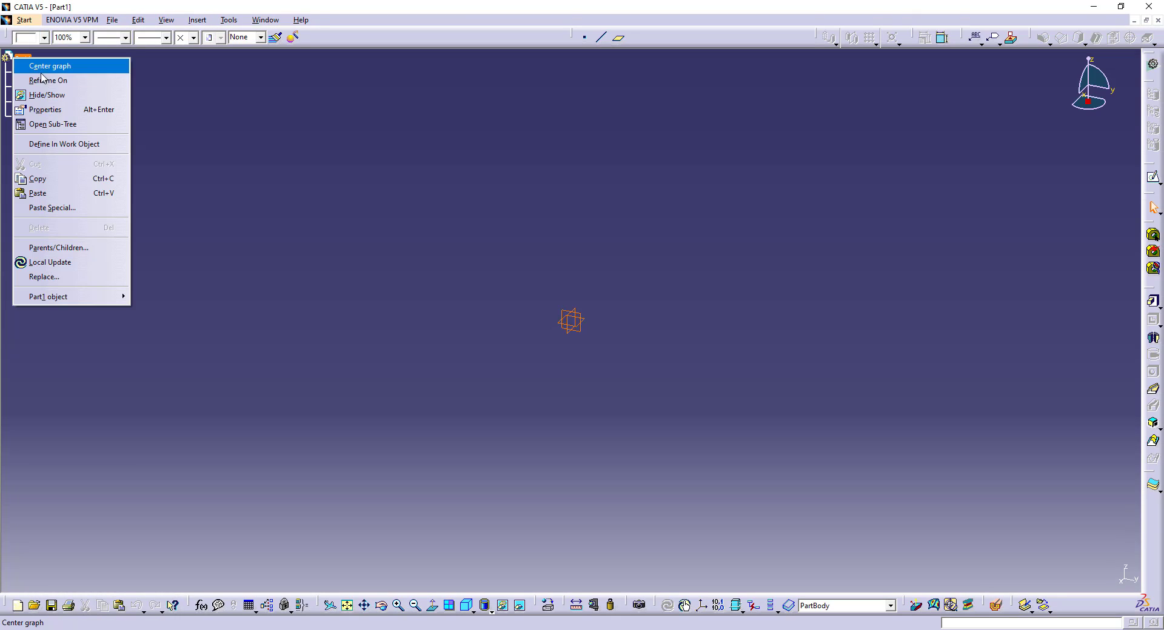
pyautogui.click(61, 108)
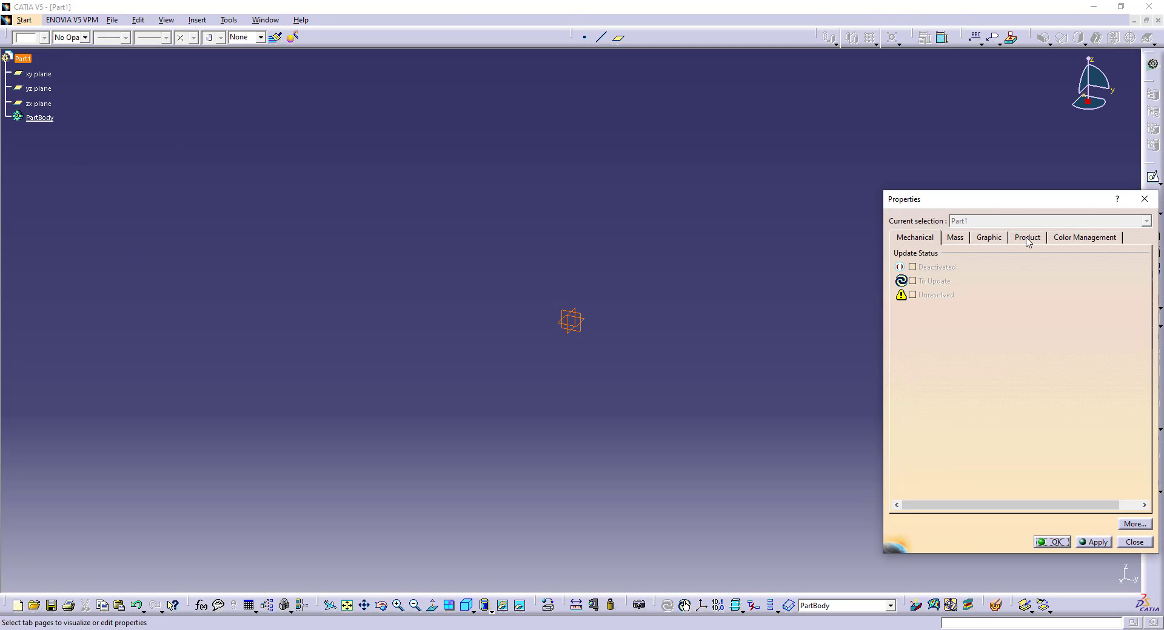
pyautogui.click(1027, 238)
pyautogui.click(945, 329)
pyautogui.write('TutorialPart7')
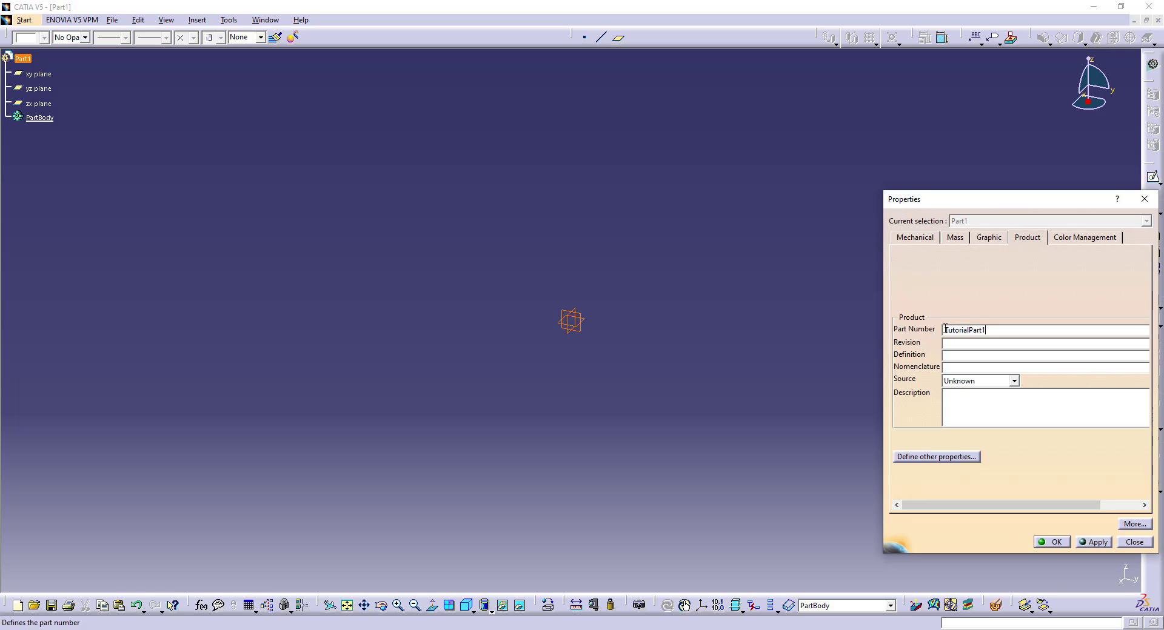
pyautogui.press('Return')
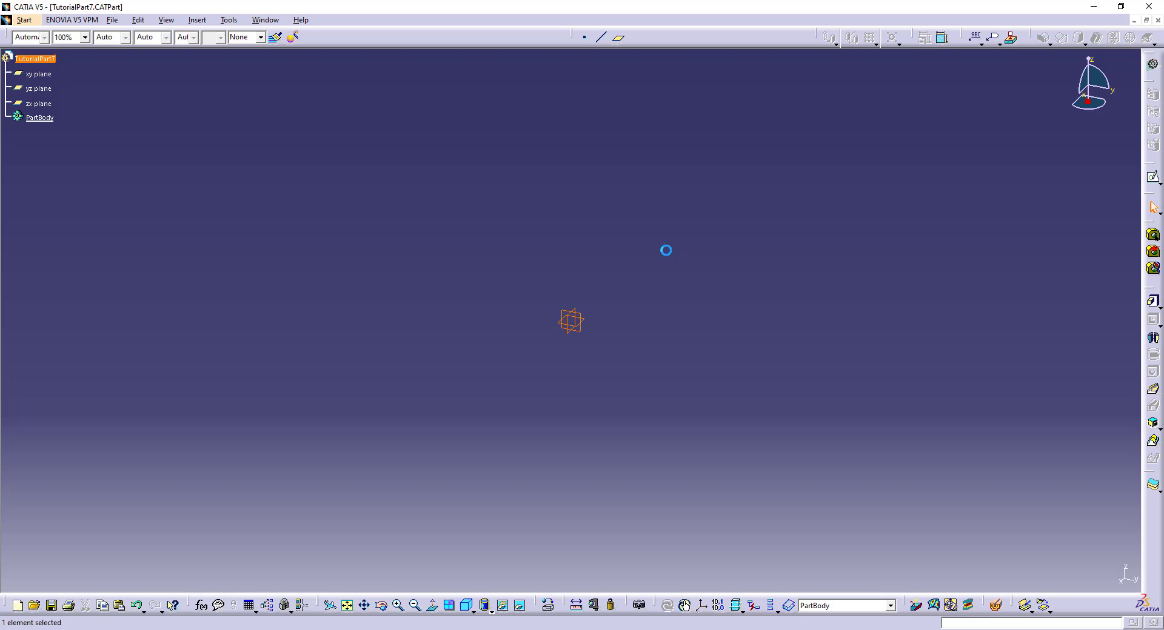
# - Start a sketch on the yz plane, checking the reference drawing
pyautogui.click(585, 320)
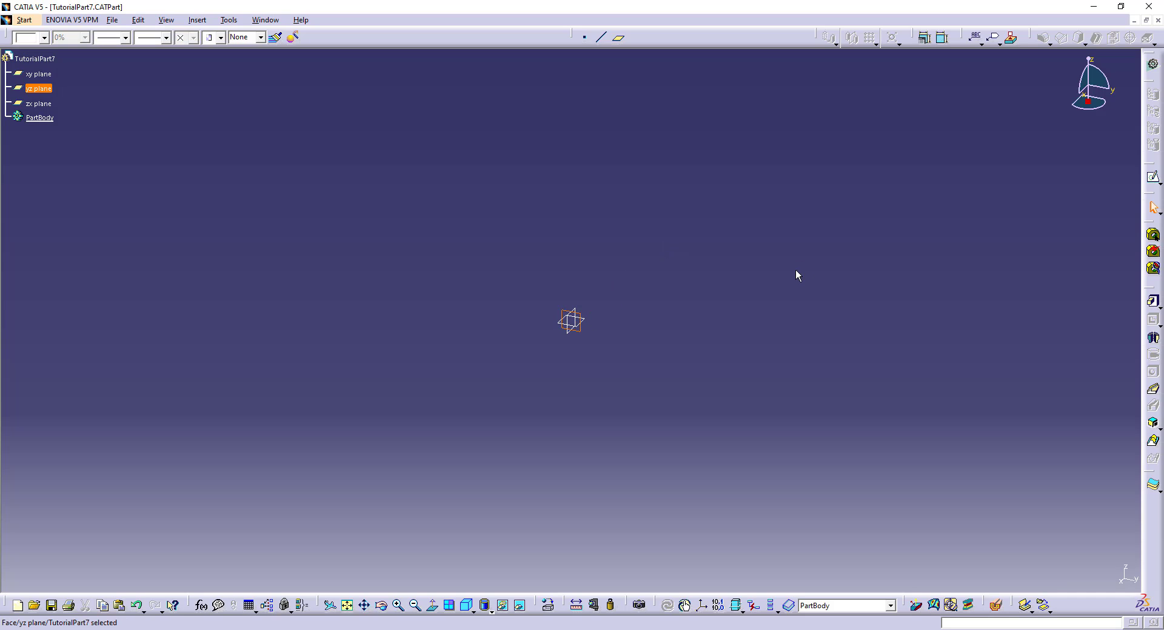
pyautogui.click(1152, 177)
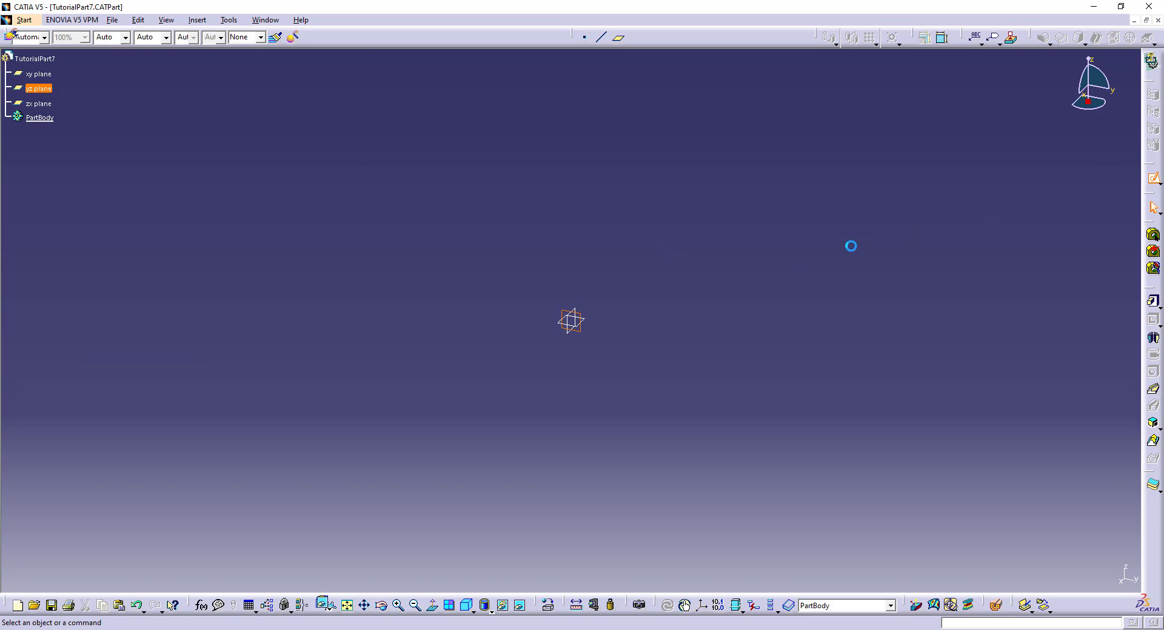
pyautogui.hotkey('alt', 'Tab')
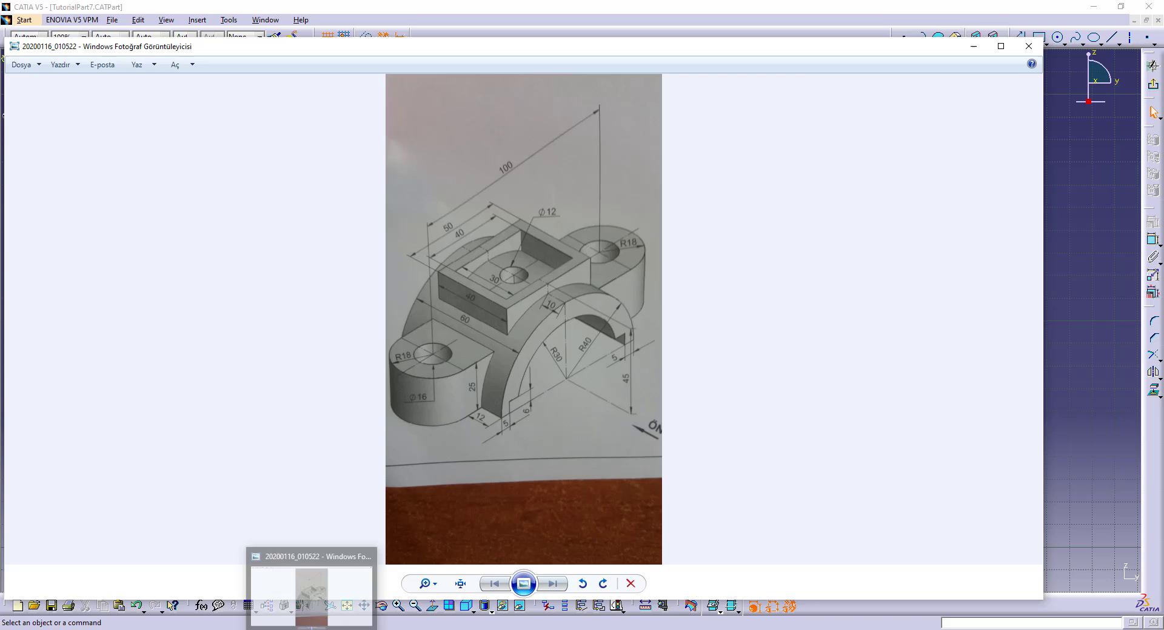
pyautogui.click(315, 623)
# - Draw a radius 40 circle centred on the origin, then bring up the drawing
pyautogui.click(1065, 43)
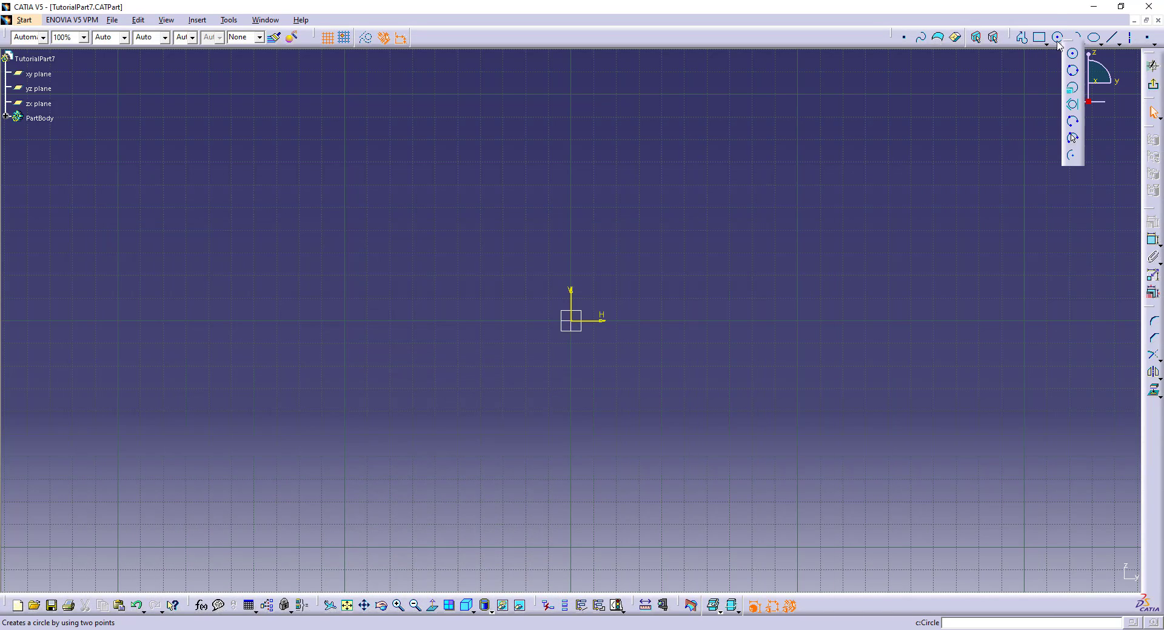
pyautogui.click(1067, 51)
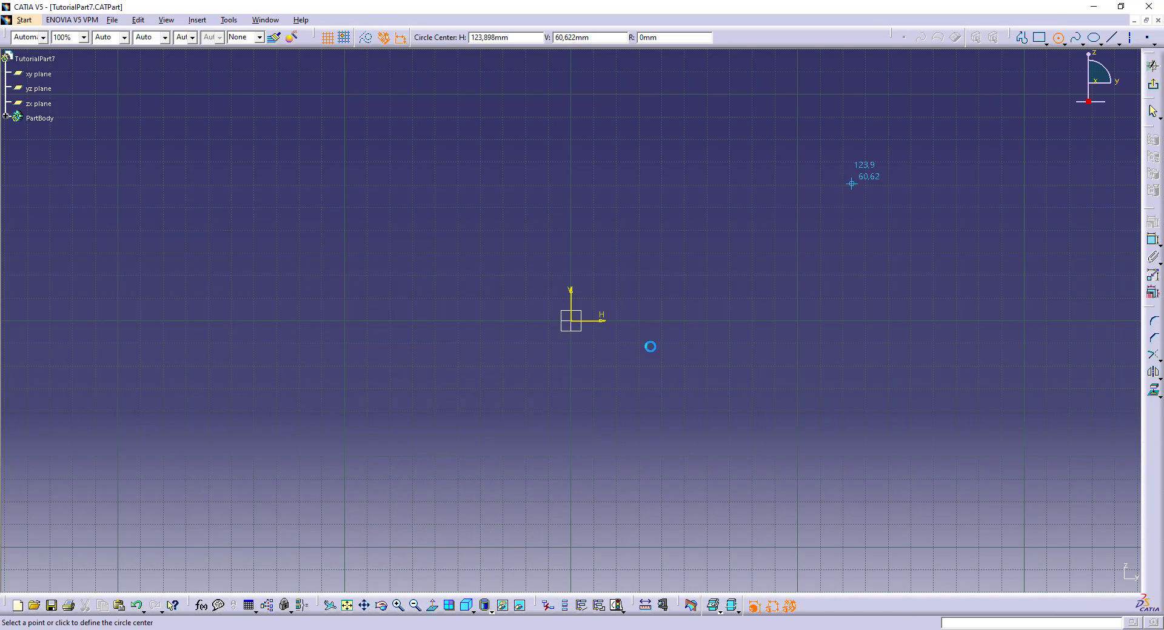
pyautogui.hotkey('alt', 'Tab')
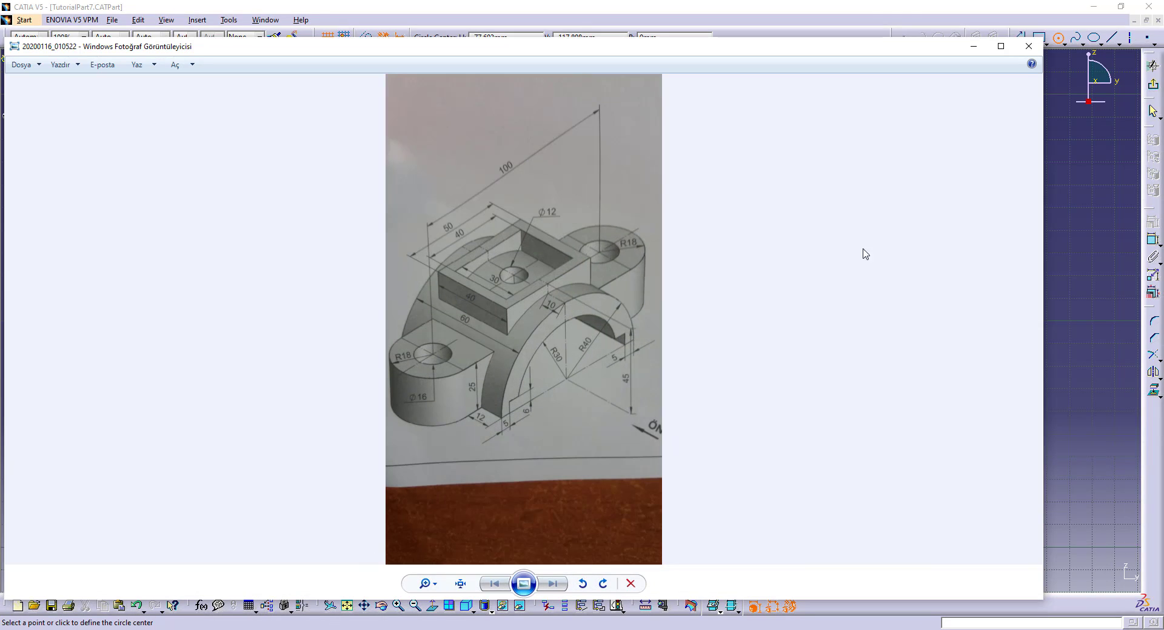
pyautogui.click(884, 12)
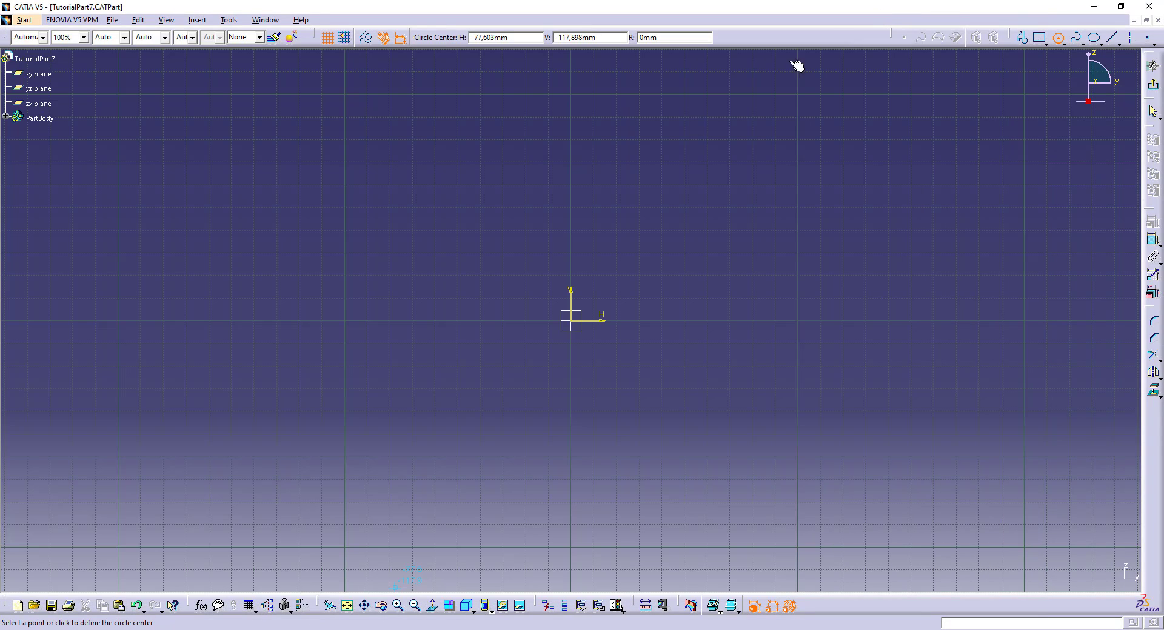
pyautogui.click(575, 322)
pyautogui.press('Tab')
pyautogui.press('Tab')
pyautogui.press('Tab')
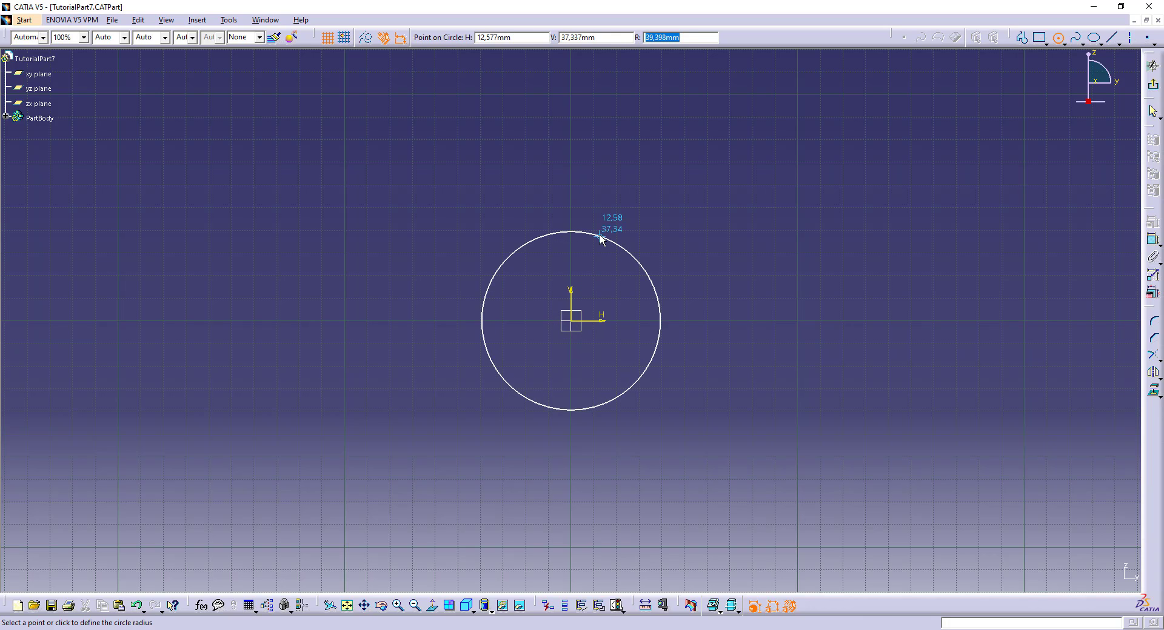
pyautogui.write('40')
pyautogui.press('Return')
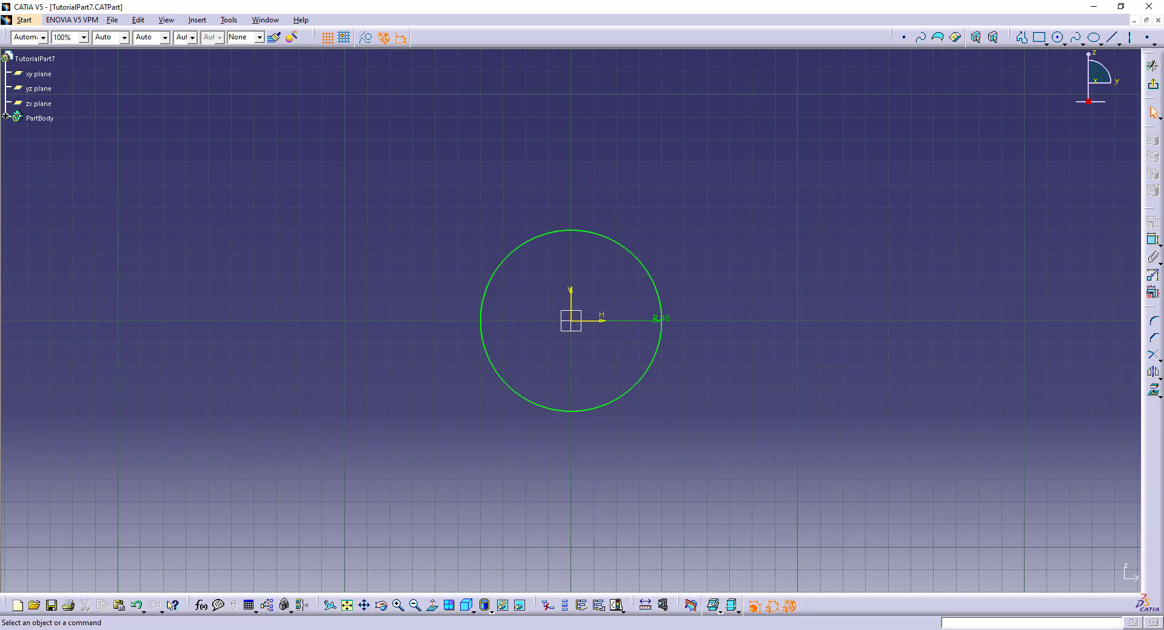
pyautogui.click(321, 627)
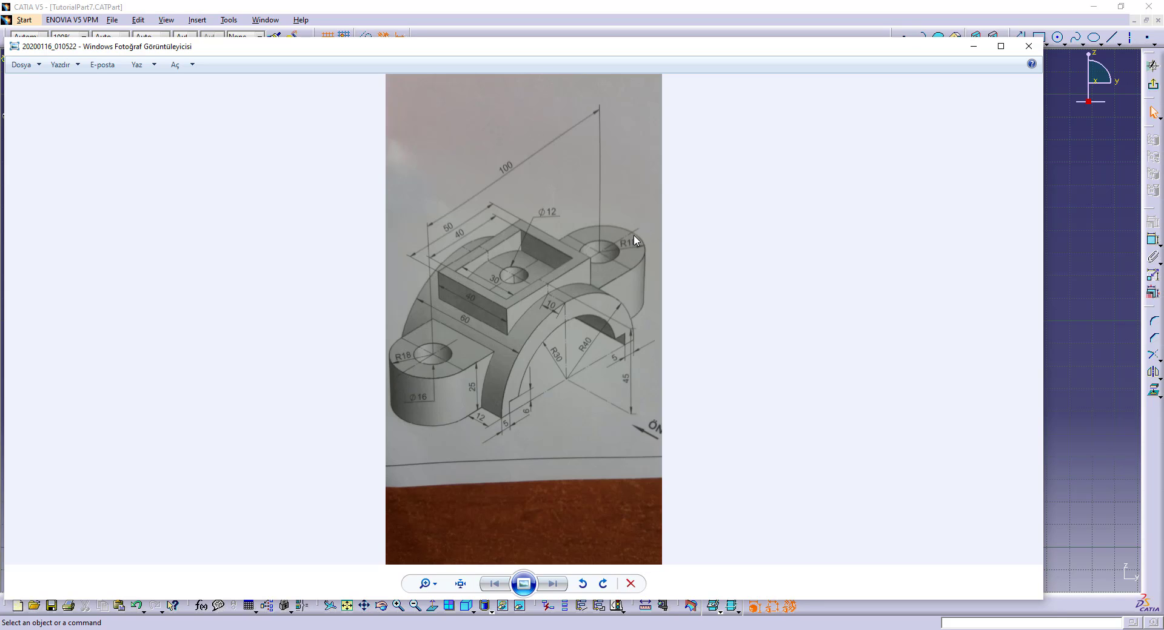
# - Draw a horizontal line along the H axis through the circle and dimension it 136
pyautogui.click(634, 19)
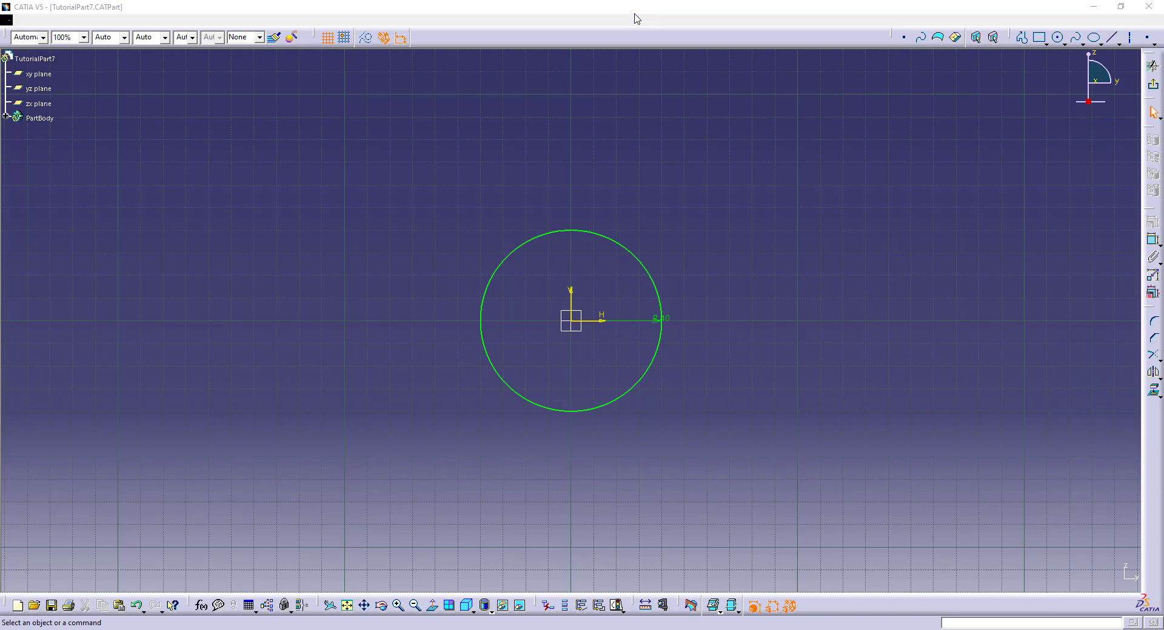
pyautogui.click(1021, 38)
pyautogui.click(380, 319)
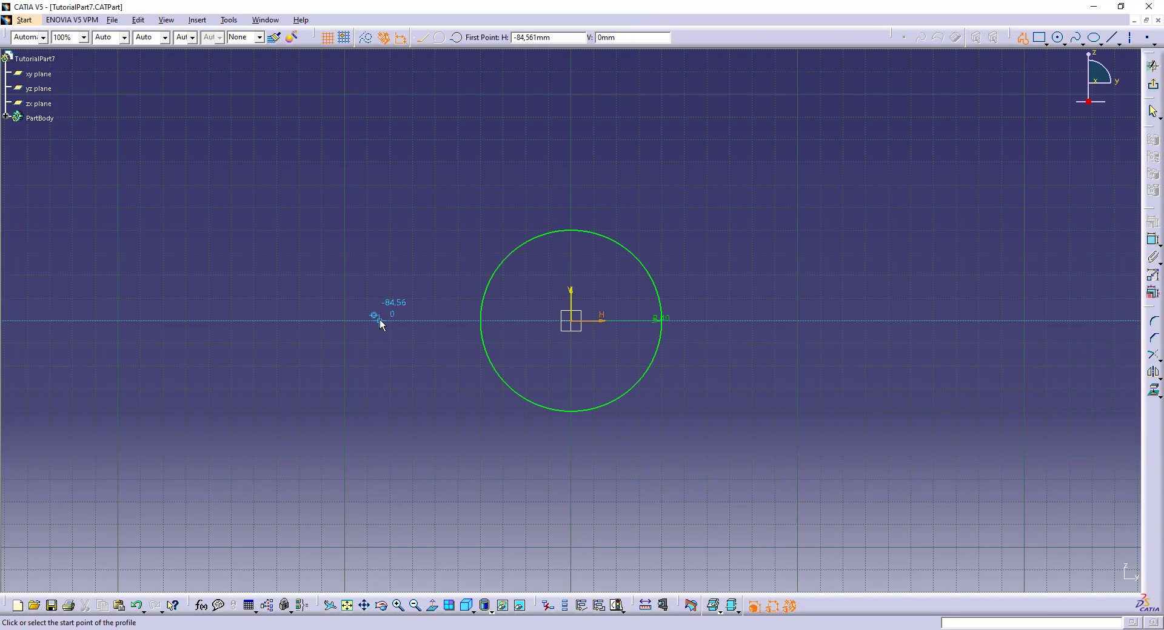
pyautogui.click(778, 321)
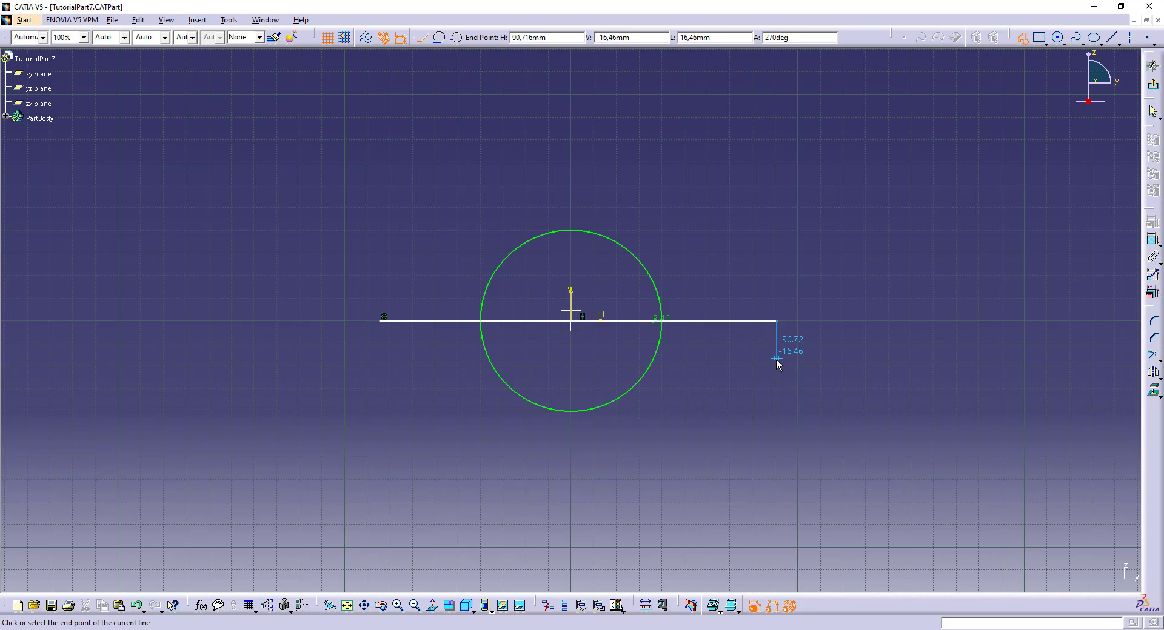
pyautogui.press('Escape')
pyautogui.click(728, 319)
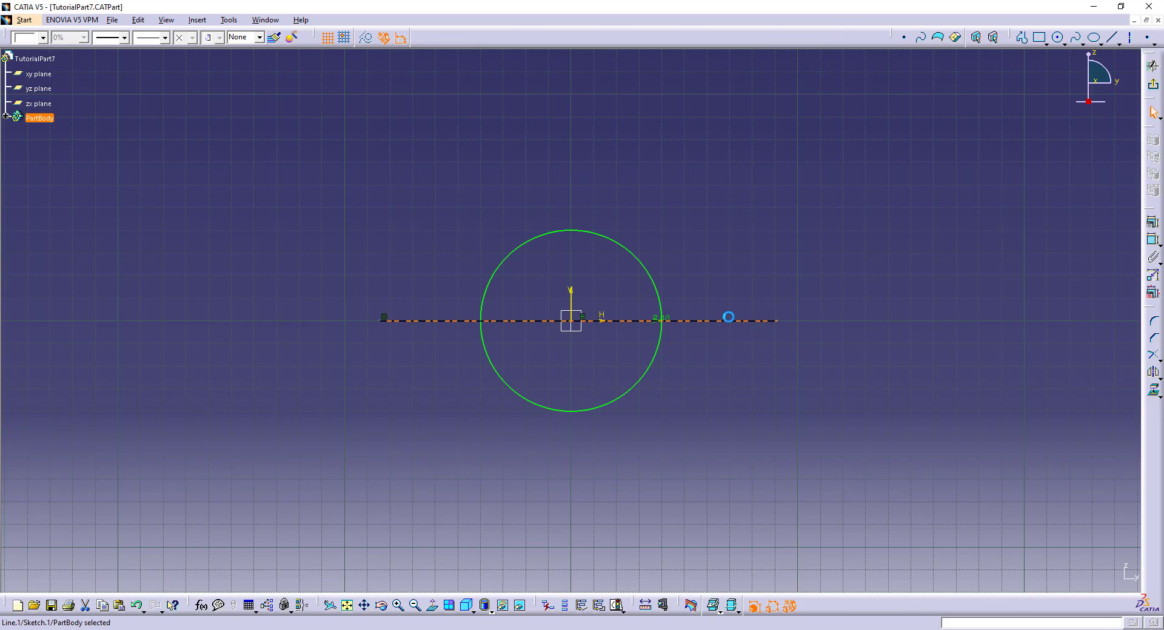
pyautogui.click(1152, 240)
pyautogui.click(589, 199)
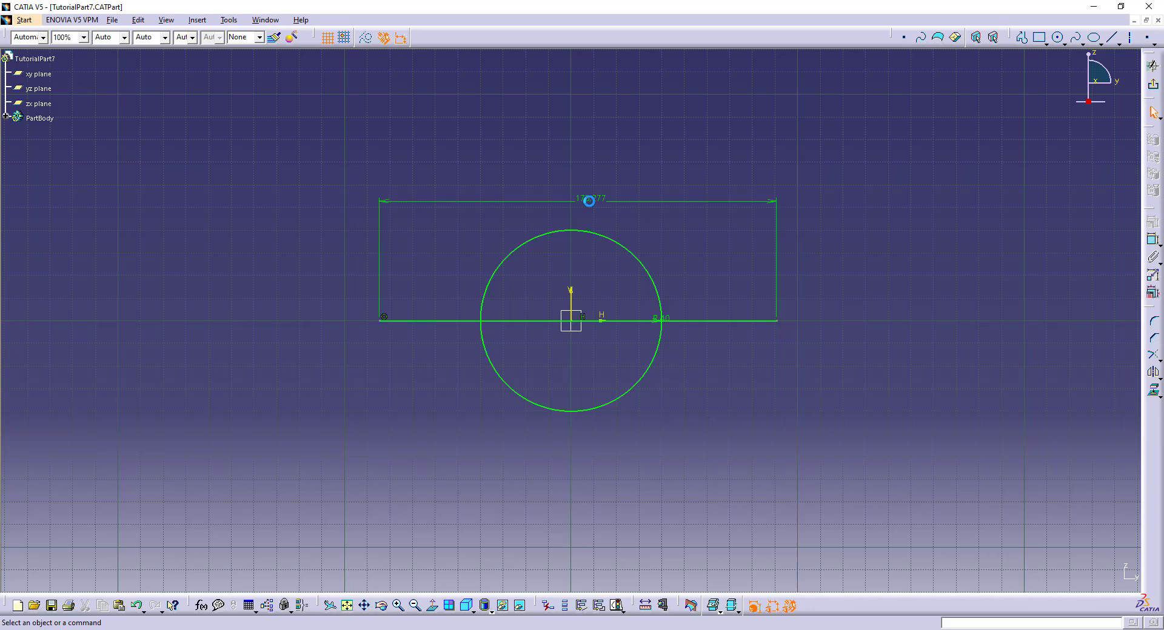
pyautogui.doubleClick(591, 199)
pyautogui.write('1')
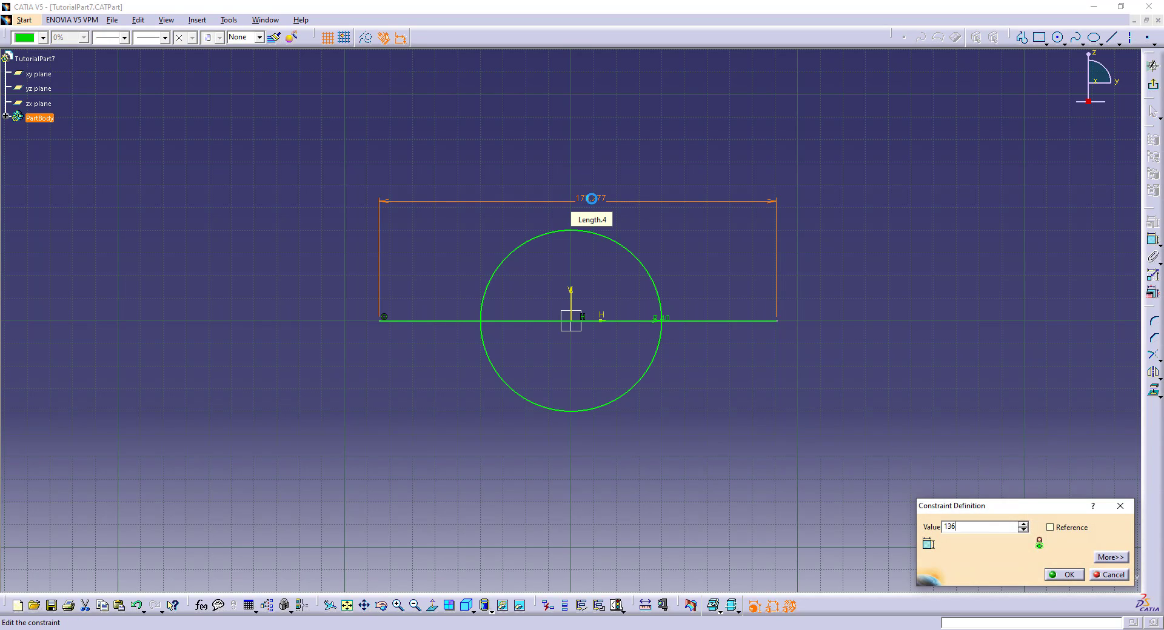
pyautogui.write('36')
pyautogui.press('Return')
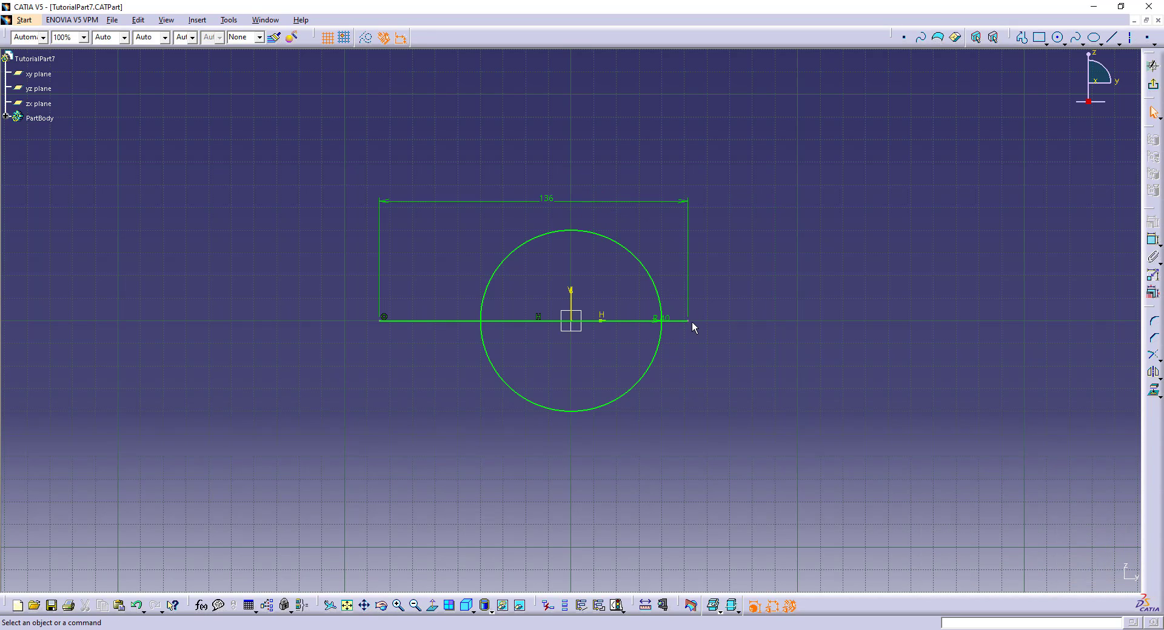
# - Make the 136 line symmetric about the vertical axis
pyautogui.click(692, 322)
pyautogui.keyDown('ctrl'); pyautogui.click(380, 323); pyautogui.keyUp('ctrl')
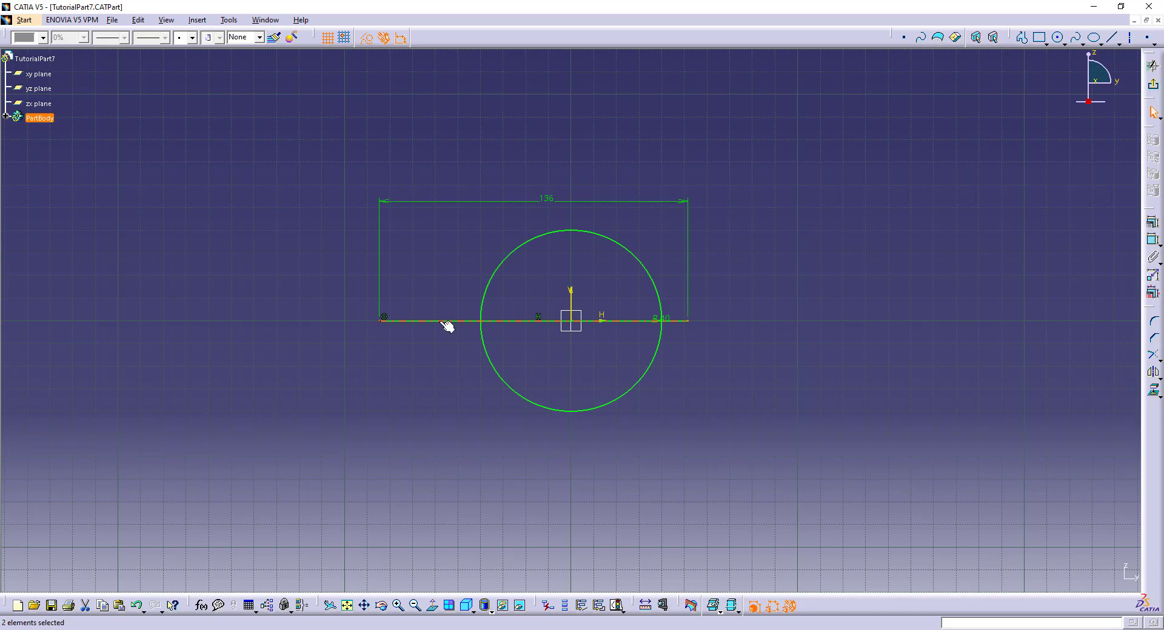
pyautogui.click(1153, 240)
pyautogui.rightClick(819, 277)
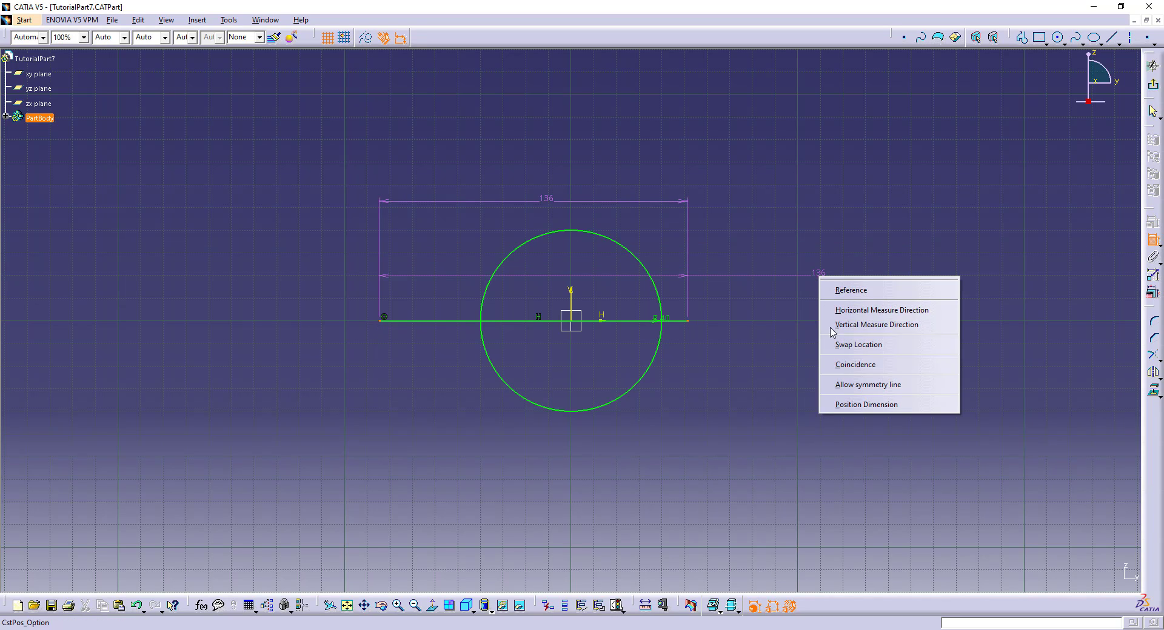
pyautogui.click(869, 384)
pyautogui.click(570, 303)
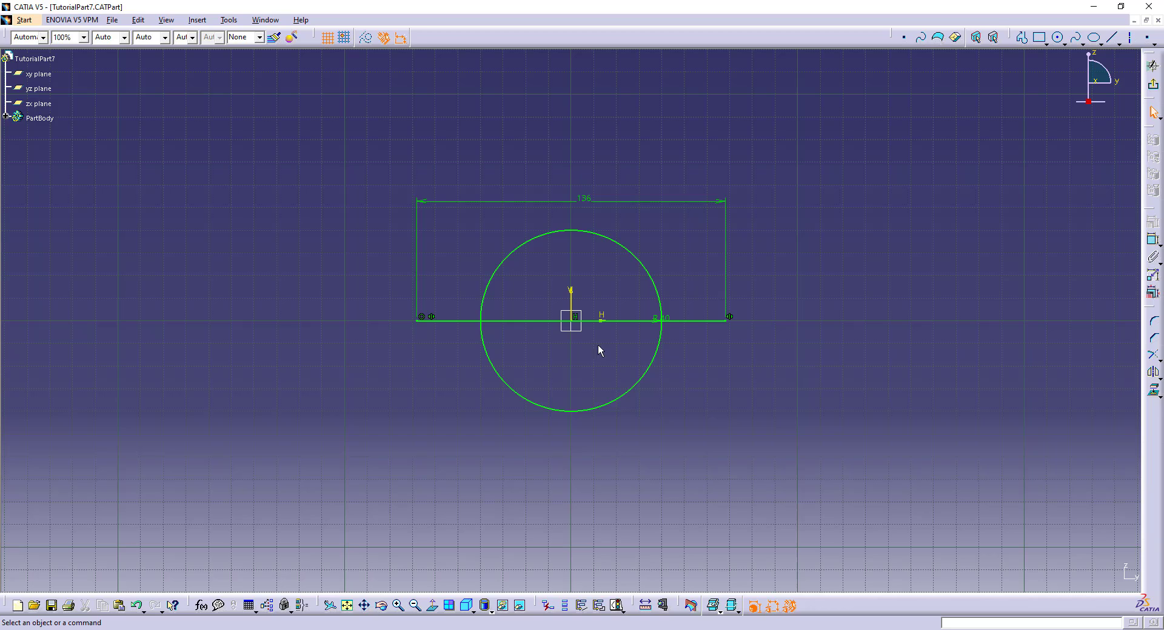
# - From the base line's left end, draw a 25 mm vertical line and a horizontal line to the circle
pyautogui.click(1021, 37)
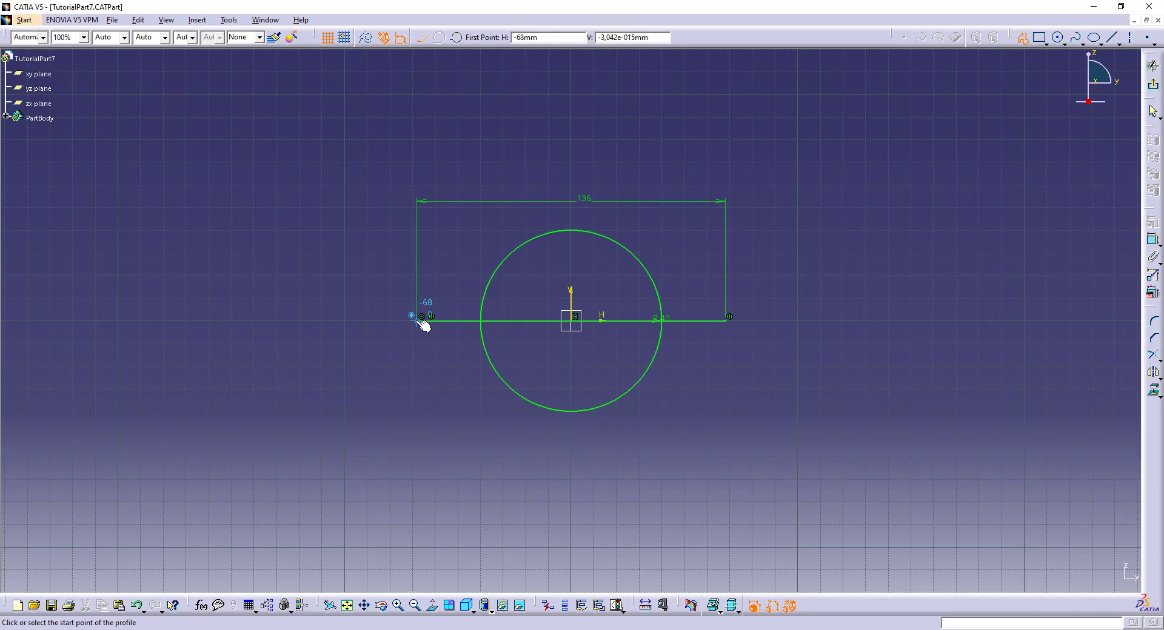
pyautogui.hotkey('alt', 'Tab')
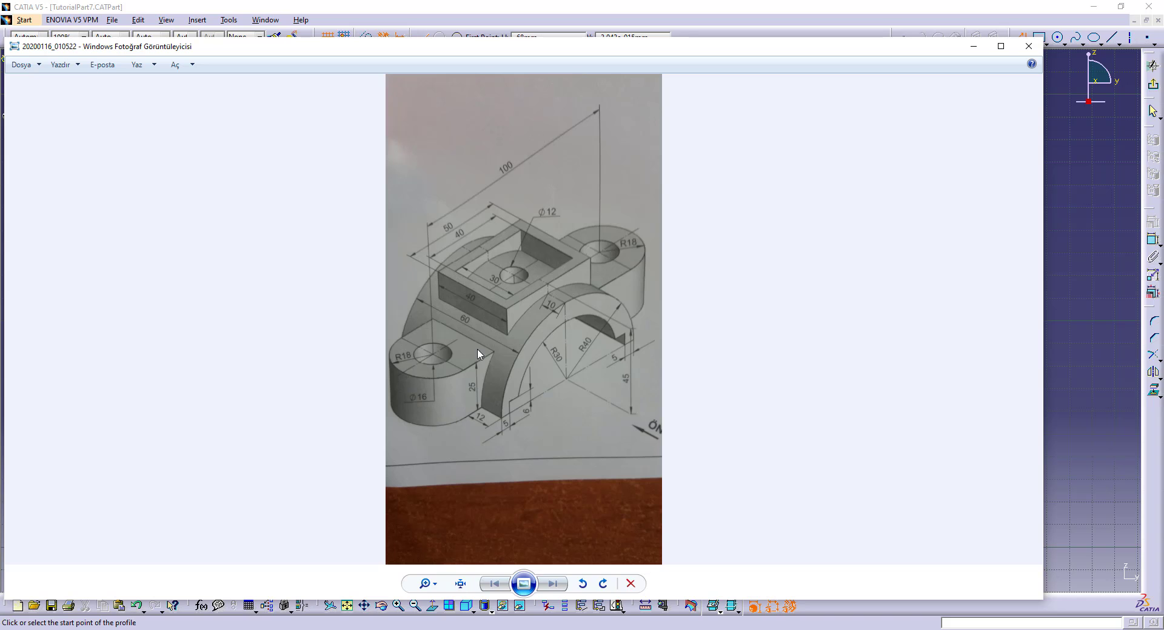
pyautogui.hotkey('alt', 'Tab')
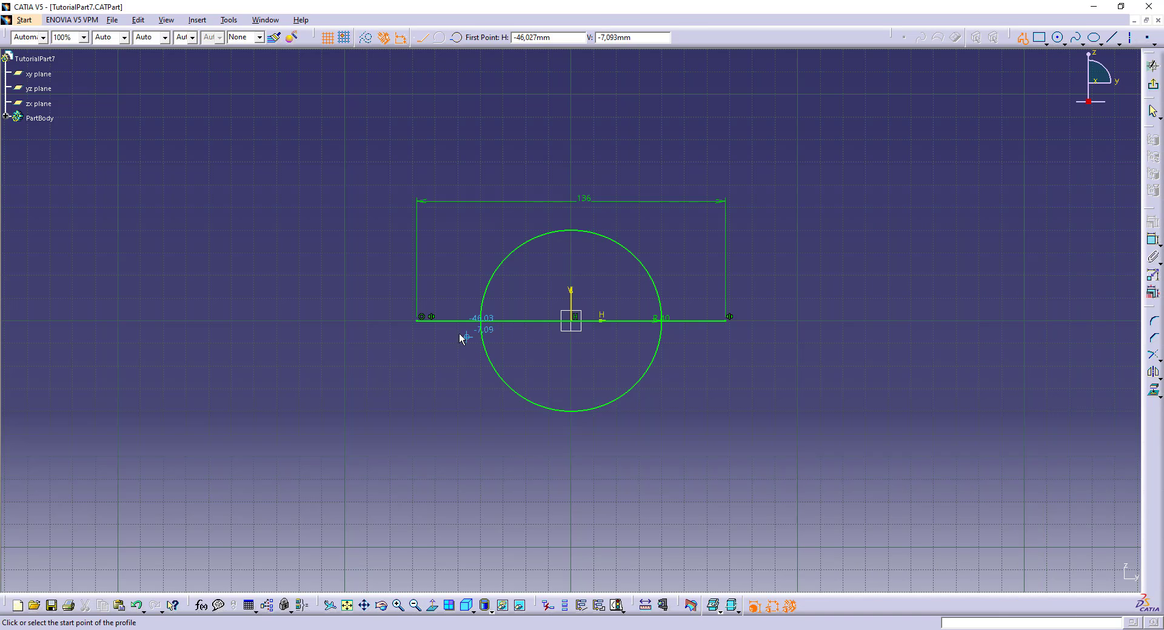
pyautogui.click(416, 320)
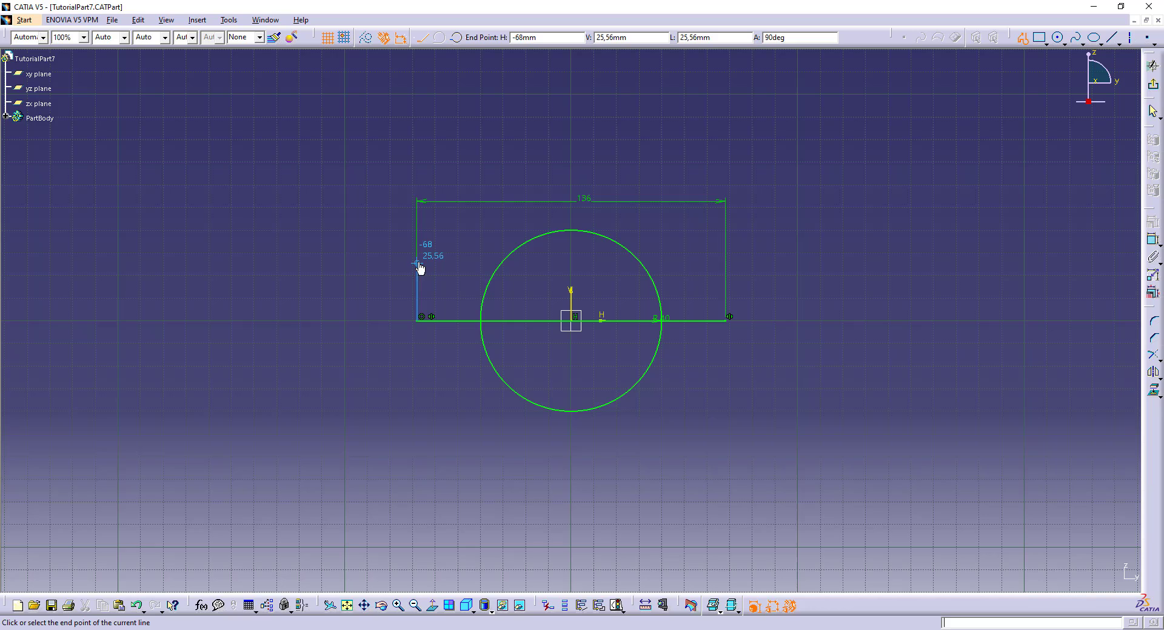
pyautogui.press('Tab')
pyautogui.press('Tab')
pyautogui.write('25')
pyautogui.press('Return')
pyautogui.click(504, 261)
pyautogui.press('Escape')
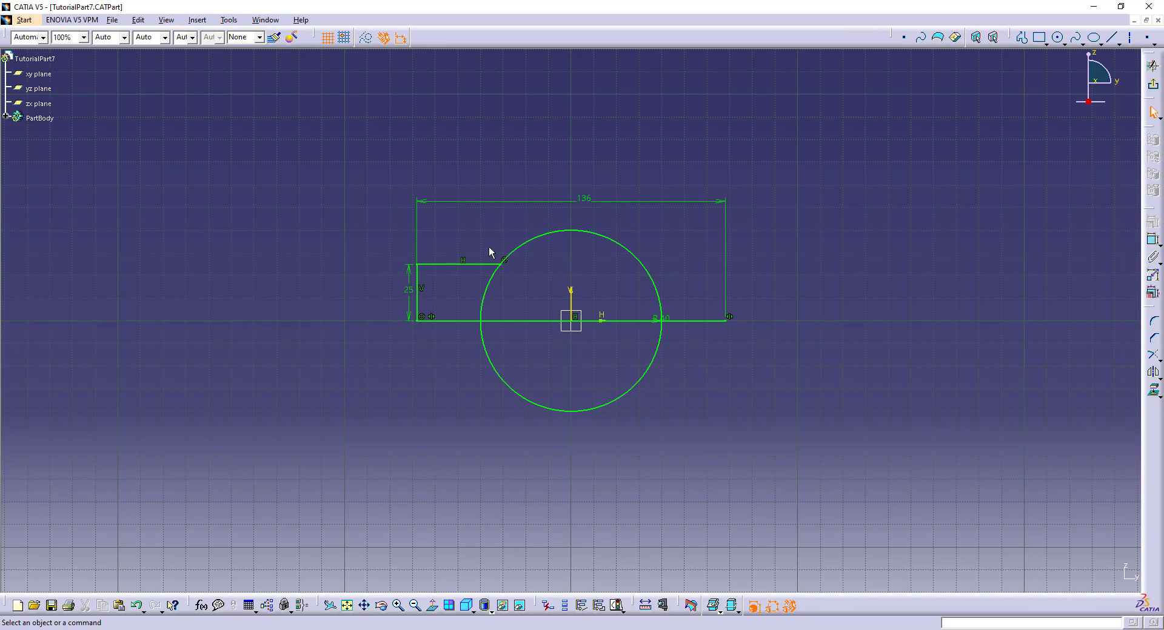
# - Mirror the two step lines across the vertical axis
pyautogui.click(468, 265)
pyautogui.keyDown('ctrl'); pyautogui.click(417, 288); pyautogui.keyUp('ctrl')
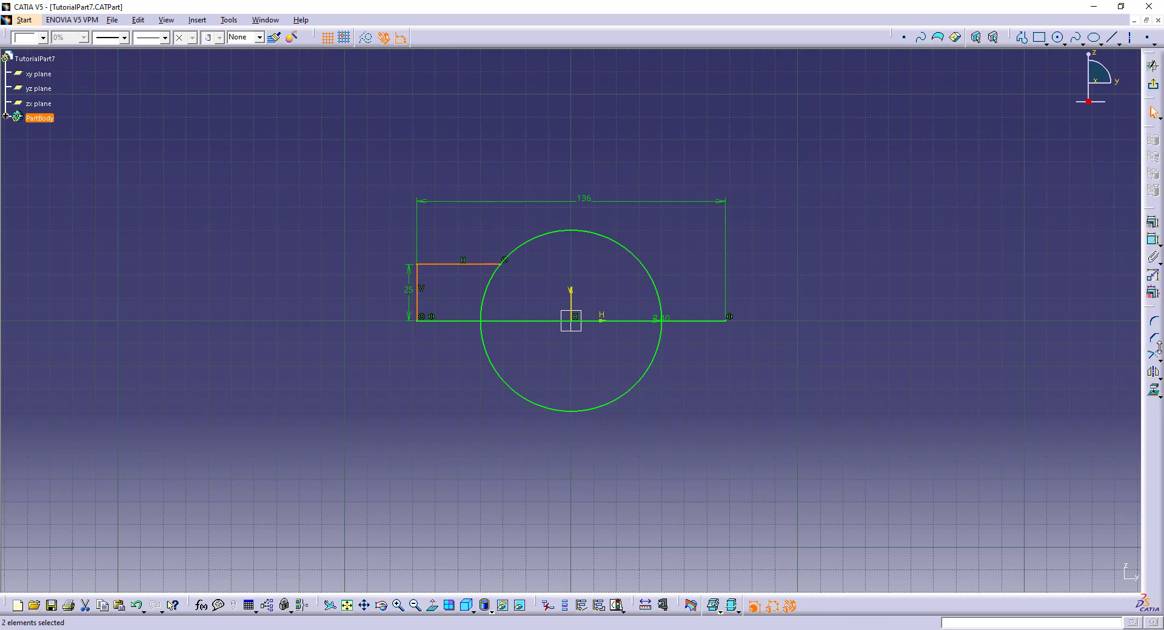
pyautogui.click(1153, 372)
pyautogui.click(571, 297)
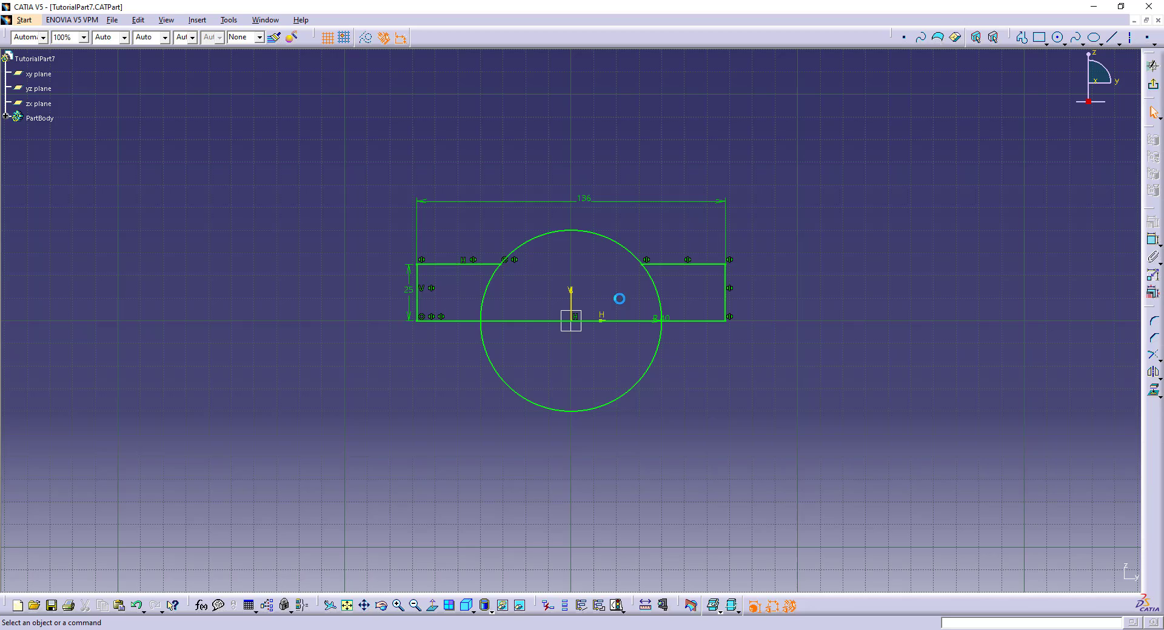
# - Quick-trim away the lower half of the circle
pyautogui.click(1160, 363)
pyautogui.click(1111, 377)
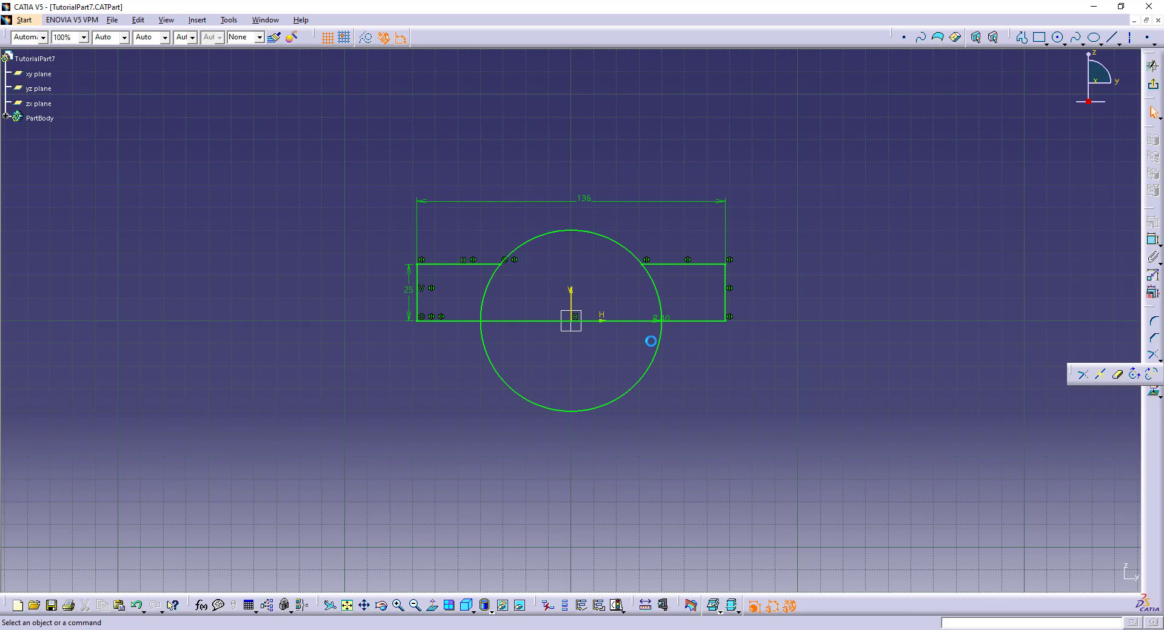
pyautogui.click(642, 381)
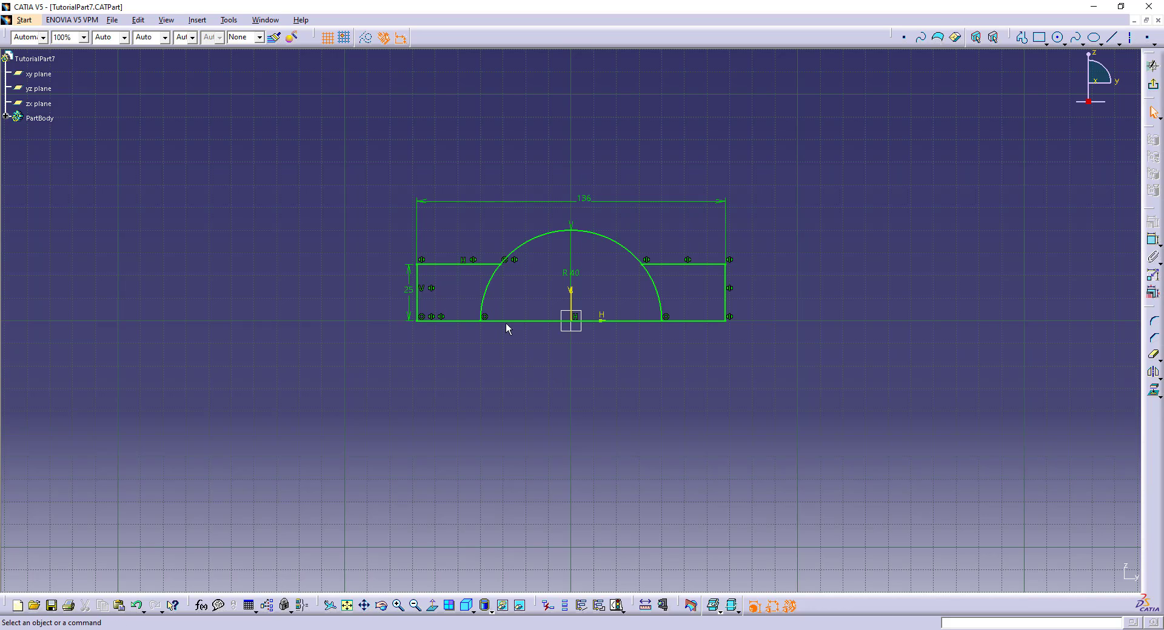
# - Break the base line at both arch ends, exit the sketch and view the drawing
pyautogui.click(1158, 359)
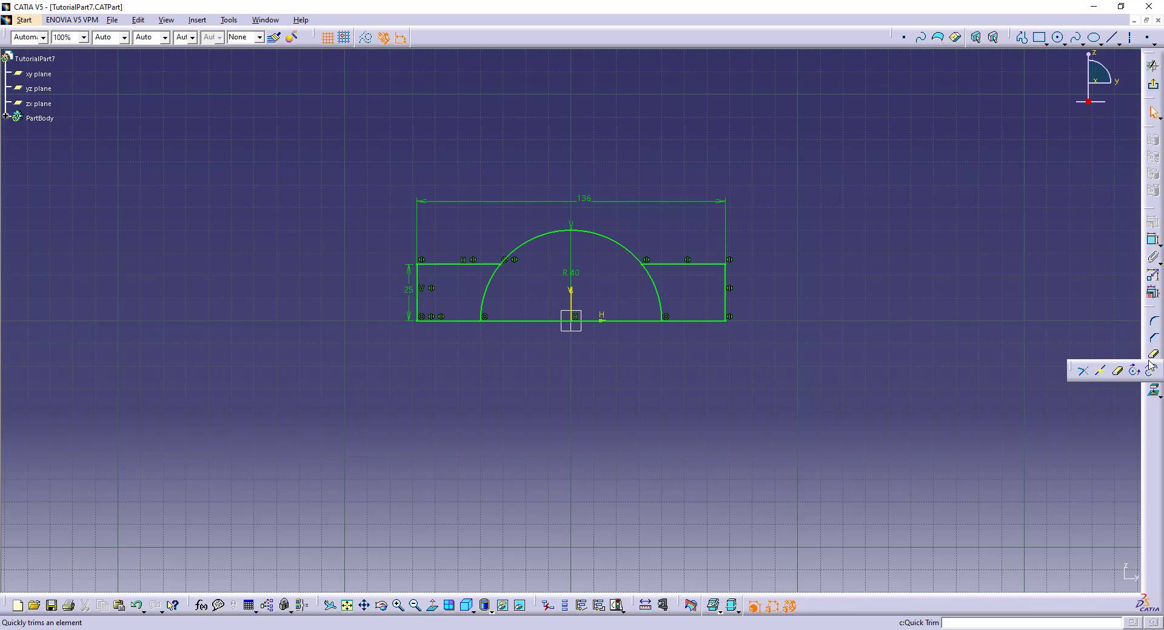
pyautogui.click(1100, 370)
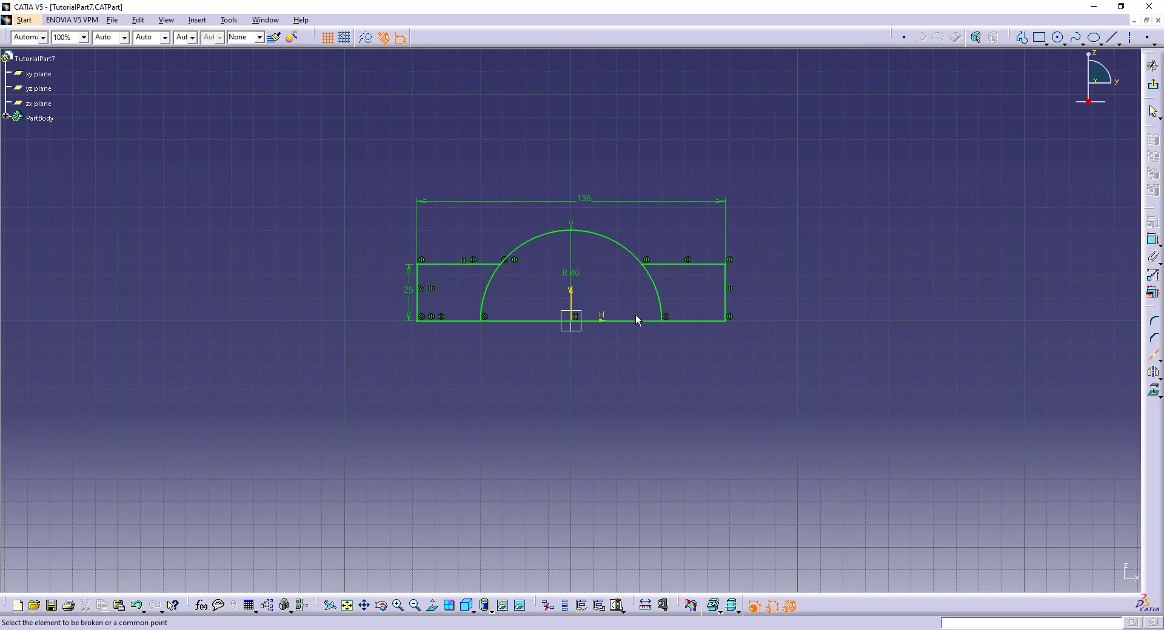
pyautogui.click(630, 320)
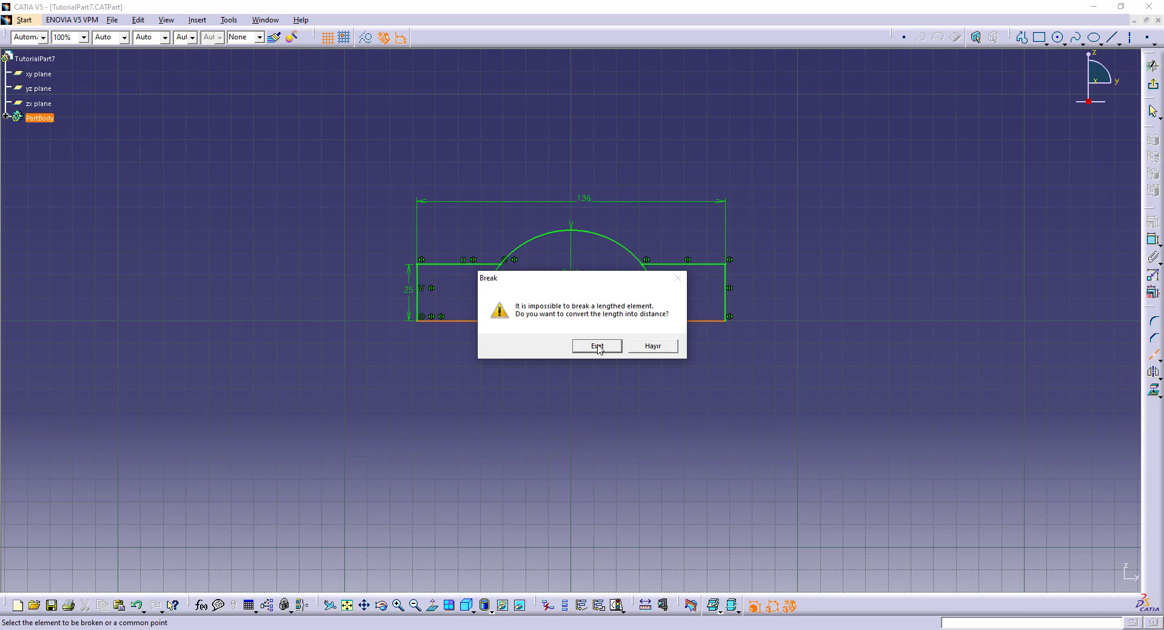
pyautogui.click(597, 346)
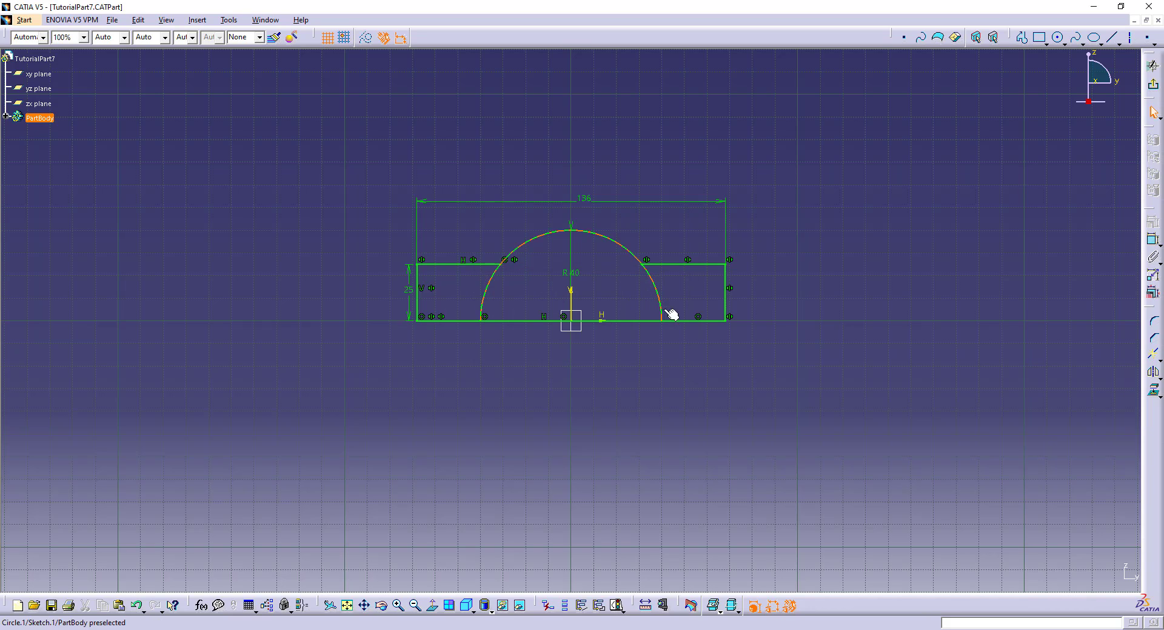
pyautogui.click(1152, 354)
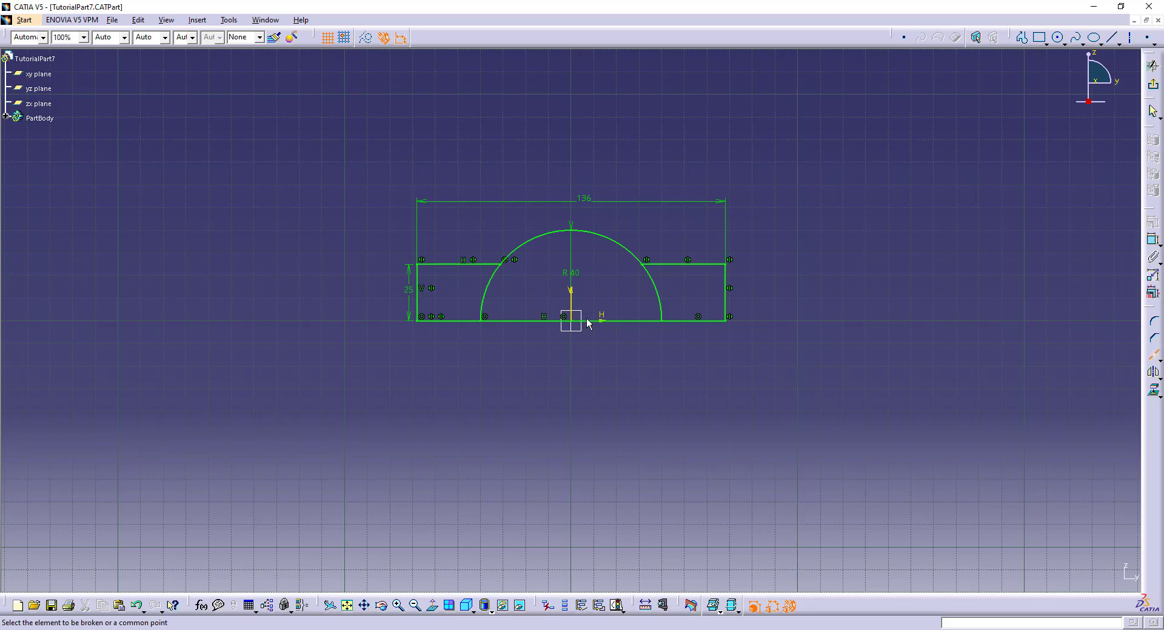
pyautogui.click(513, 322)
pyautogui.click(484, 306)
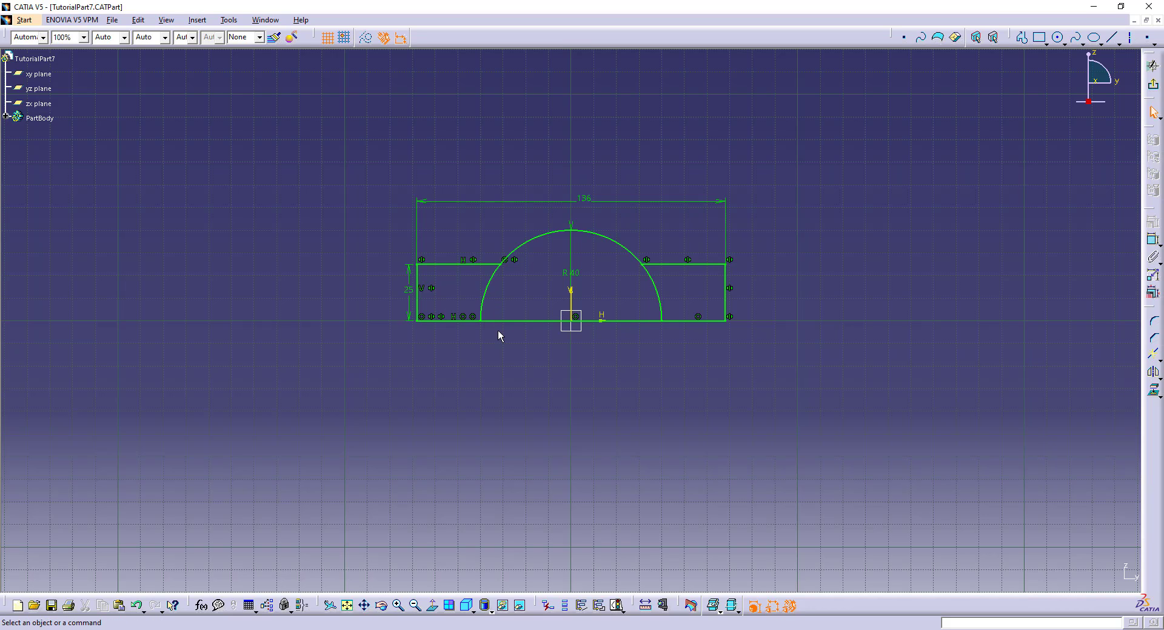
pyautogui.click(1153, 84)
pyautogui.hotkey('alt', 'Tab')
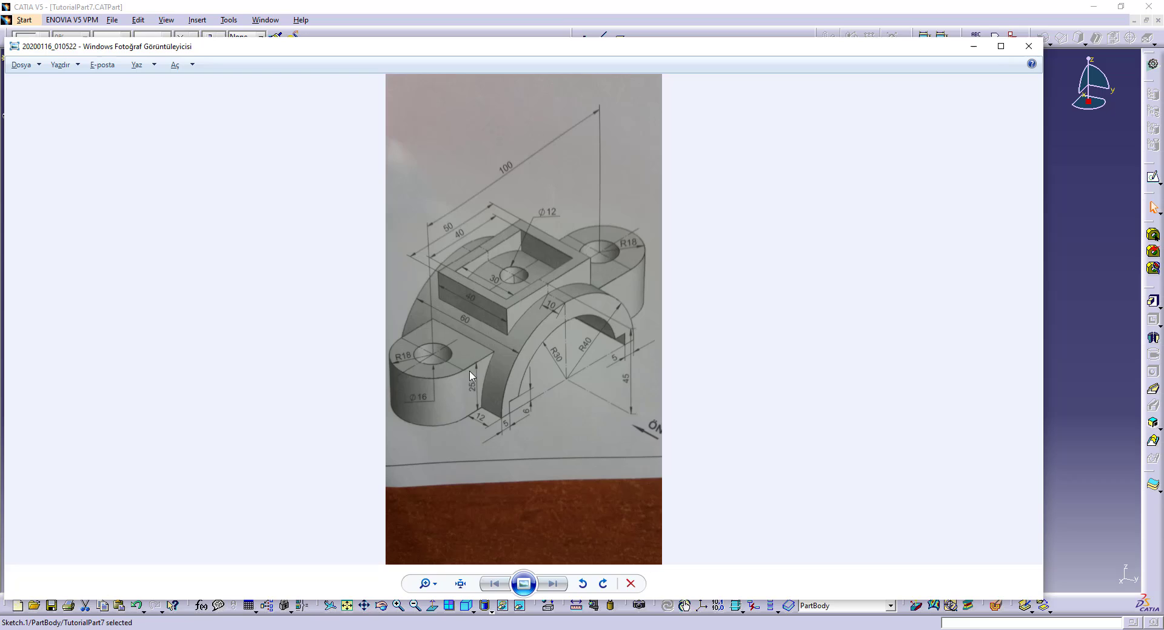
# - Try to pad the sketch, dismiss the invalid-sketch error and reopen Sketch.1
pyautogui.hotkey('alt', 'Tab')
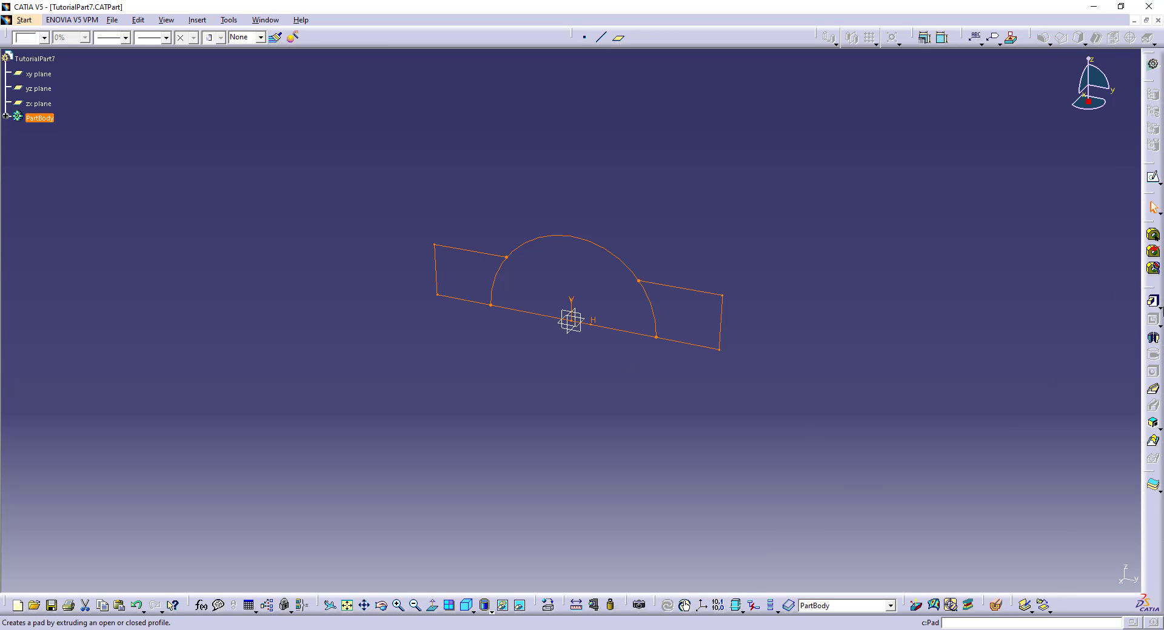
pyautogui.click(1152, 301)
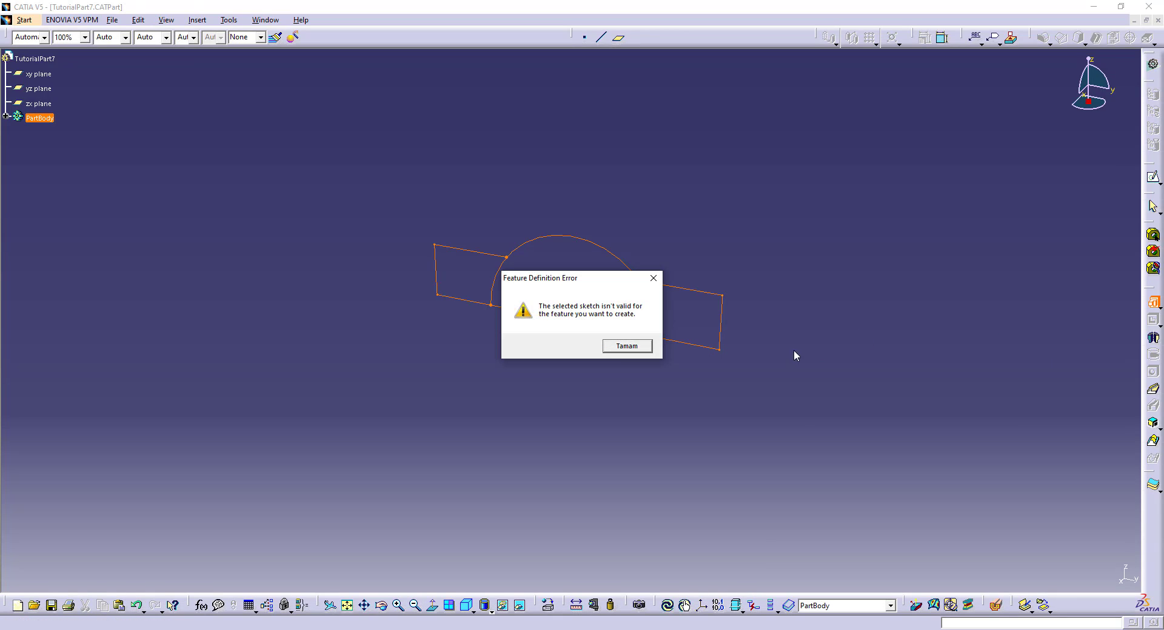
pyautogui.click(620, 351)
pyautogui.click(5, 116)
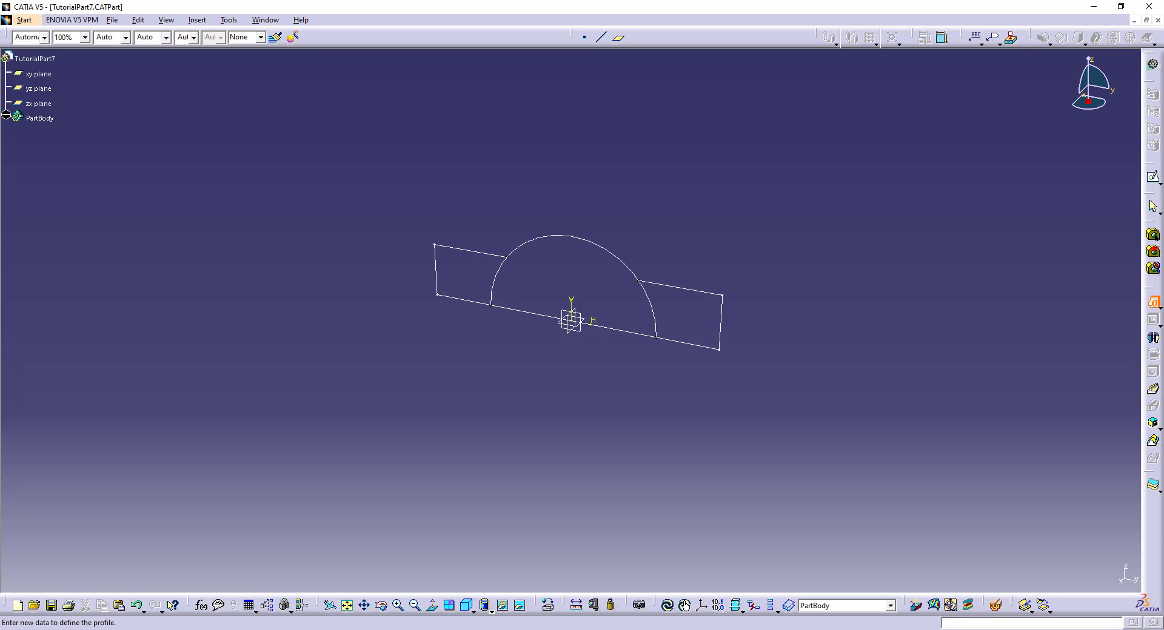
pyautogui.doubleClick(49, 132)
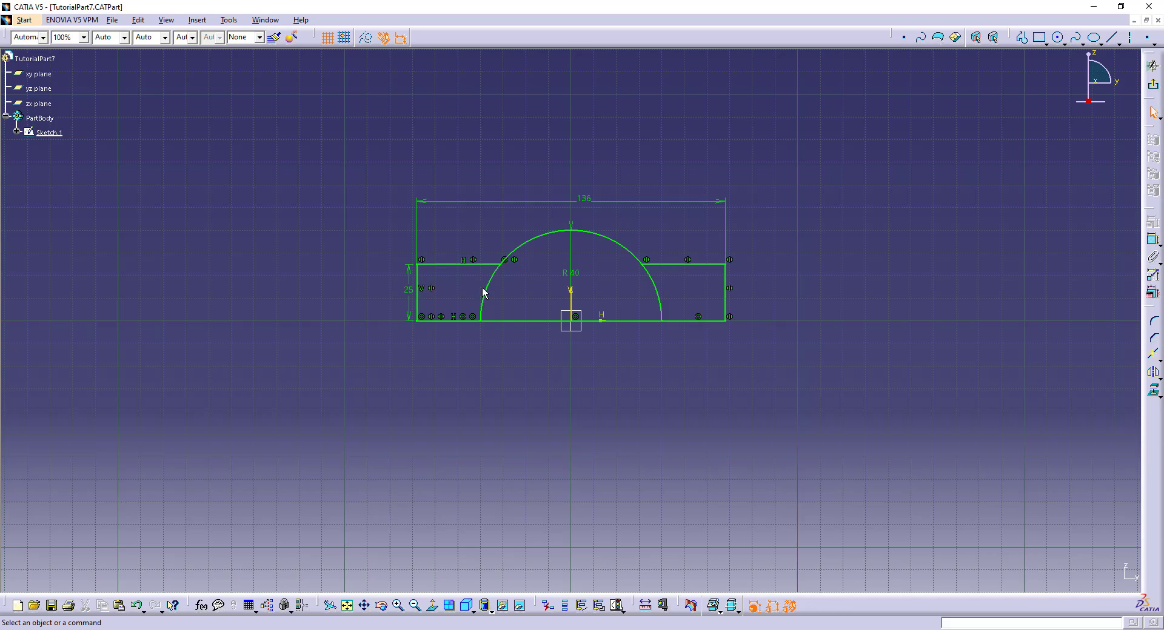
# - Trim the arc, then break it where it meets the top-left step line
pyautogui.click(1154, 354)
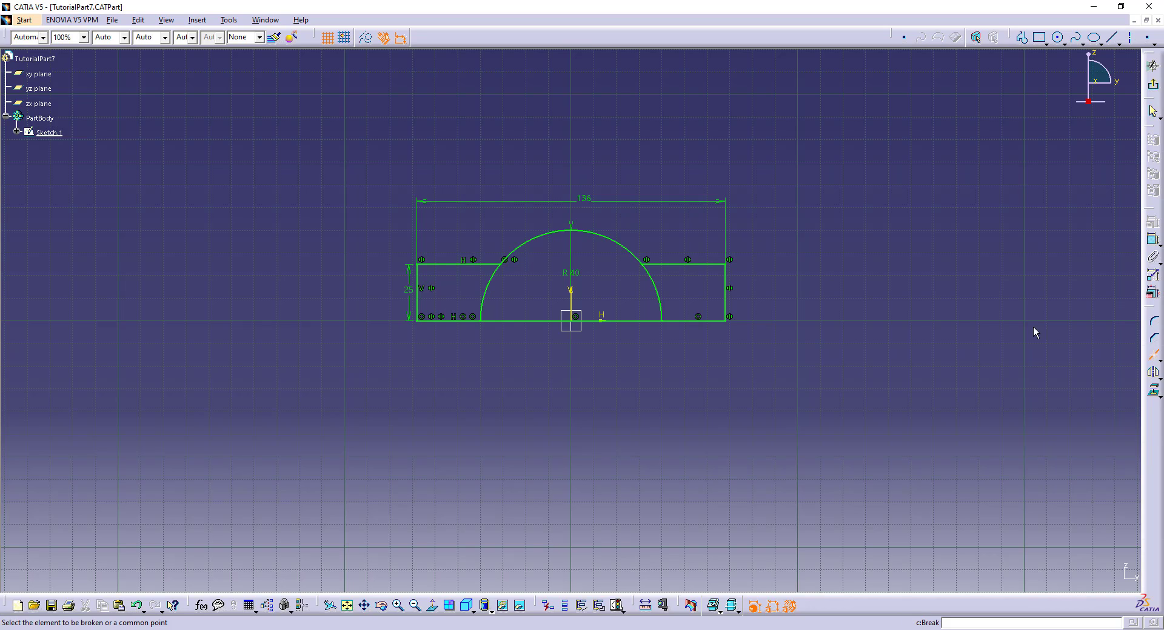
pyautogui.click(634, 257)
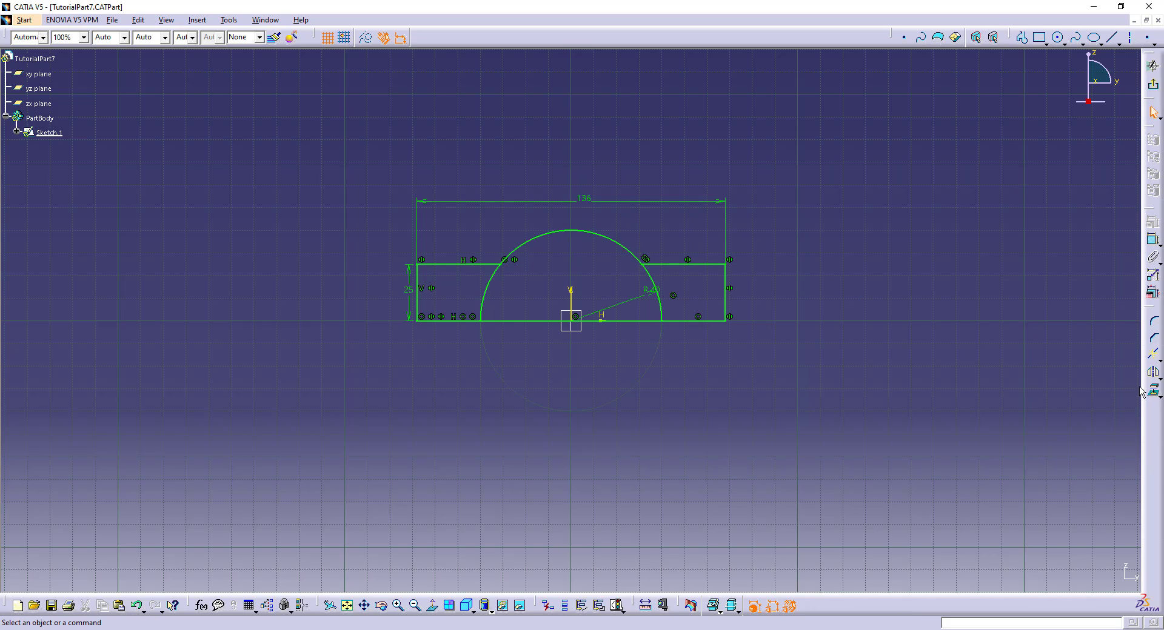
pyautogui.click(1153, 355)
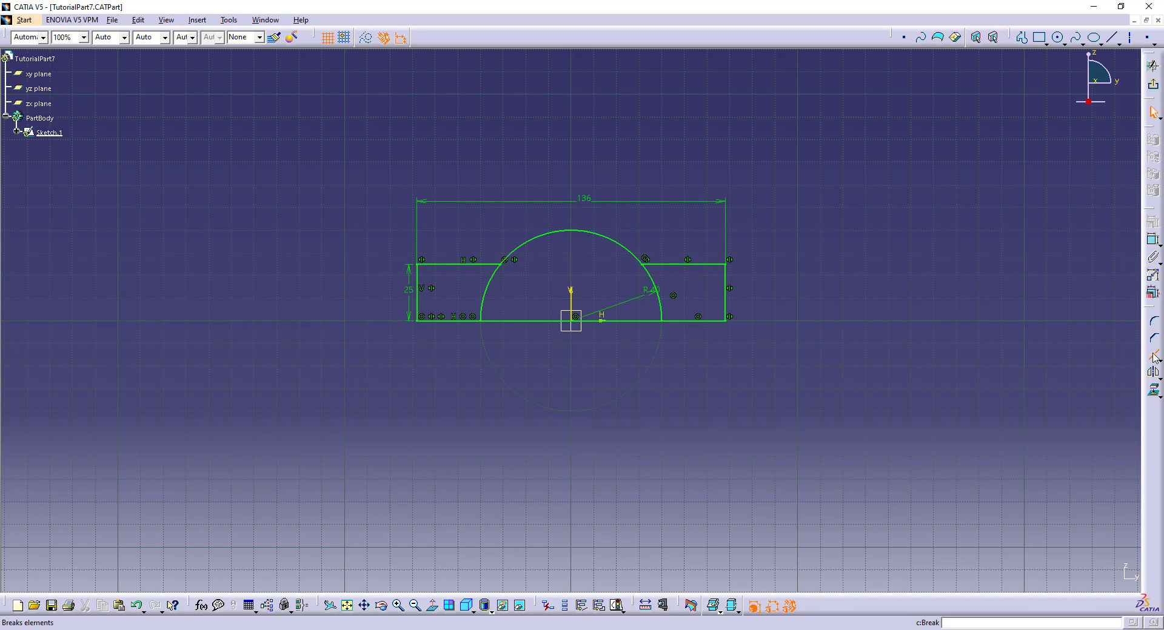
pyautogui.click(522, 254)
pyautogui.click(493, 262)
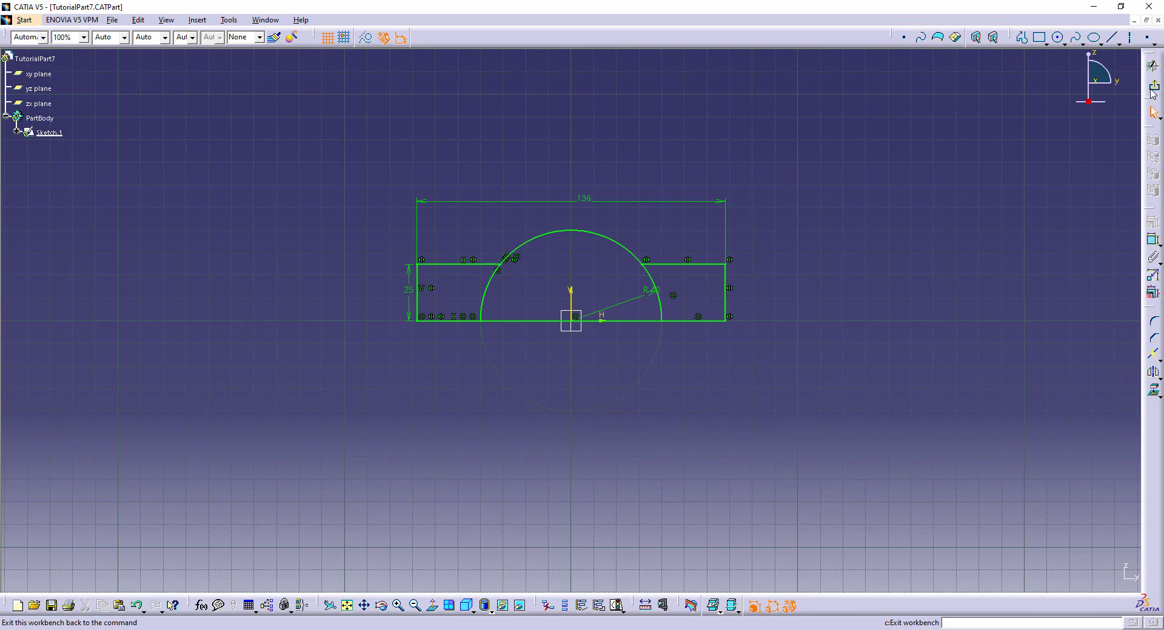
# - Start a Multi-Pad and give the arch domain 30 mm first and second limits
pyautogui.click(1153, 90)
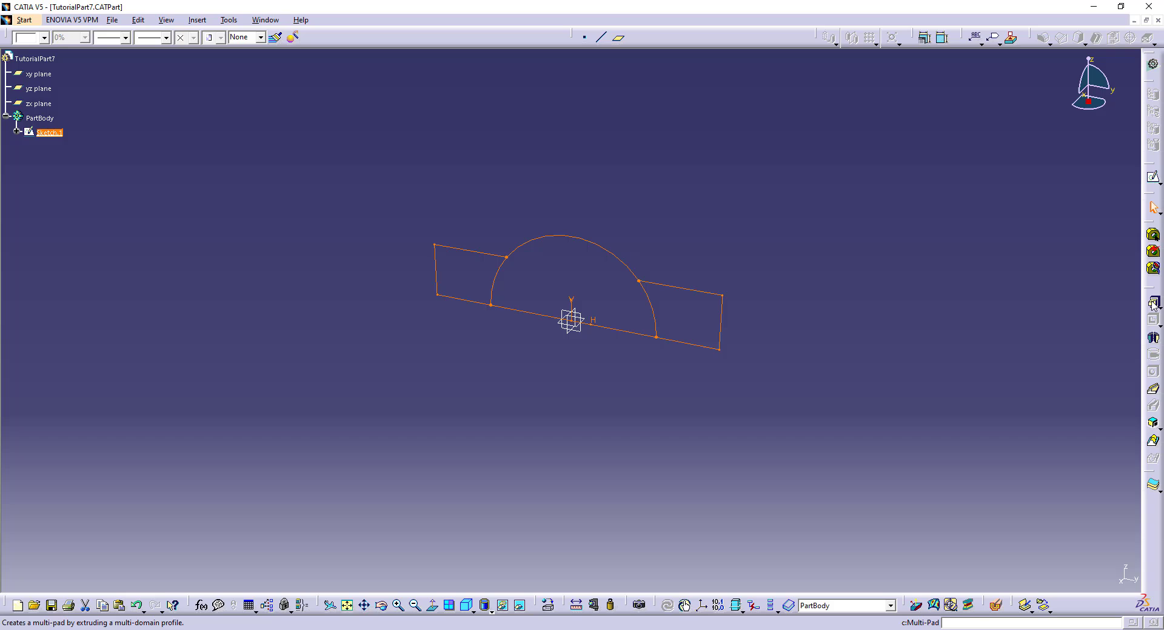
pyautogui.click(1153, 303)
pyautogui.click(910, 235)
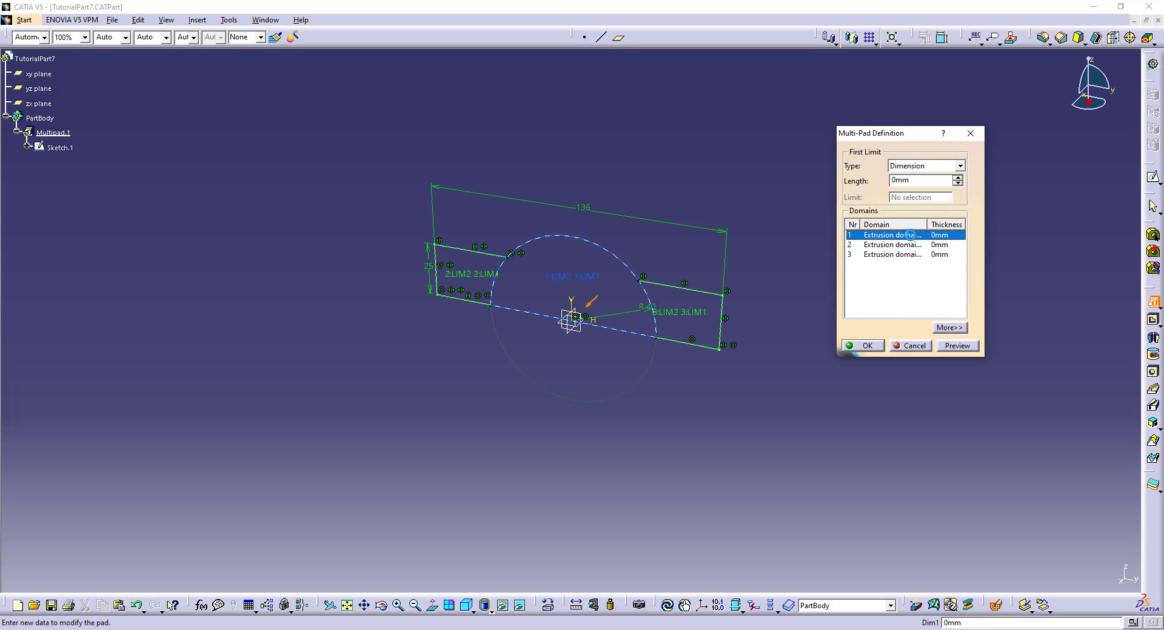
pyautogui.hotkey('alt', 'Tab')
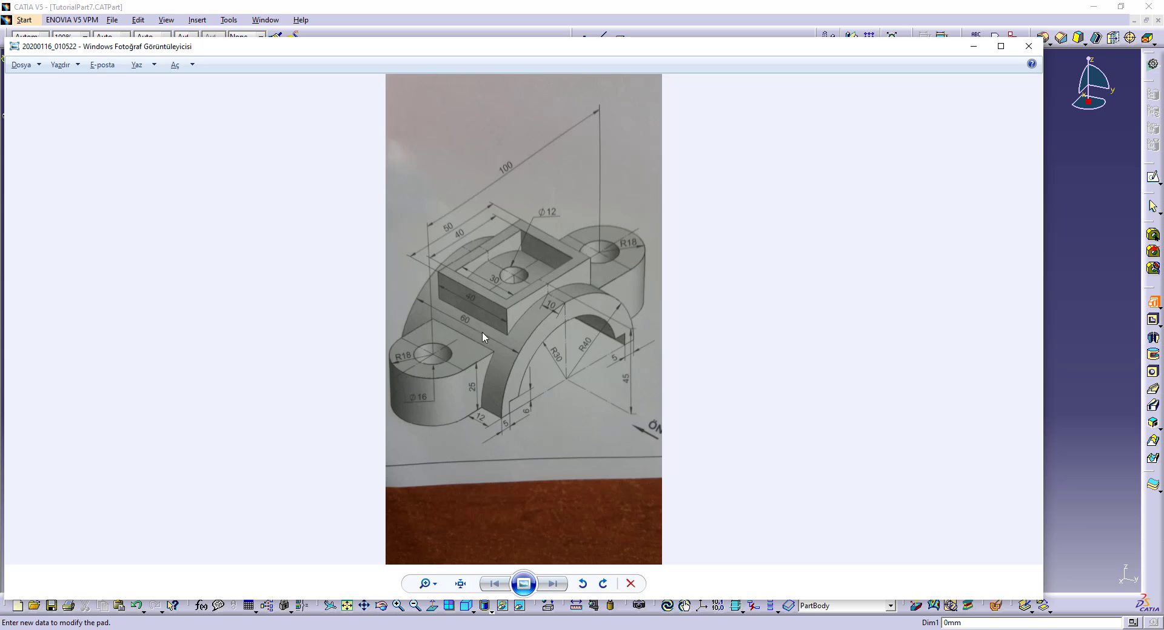
pyautogui.hotkey('alt', 'Tab')
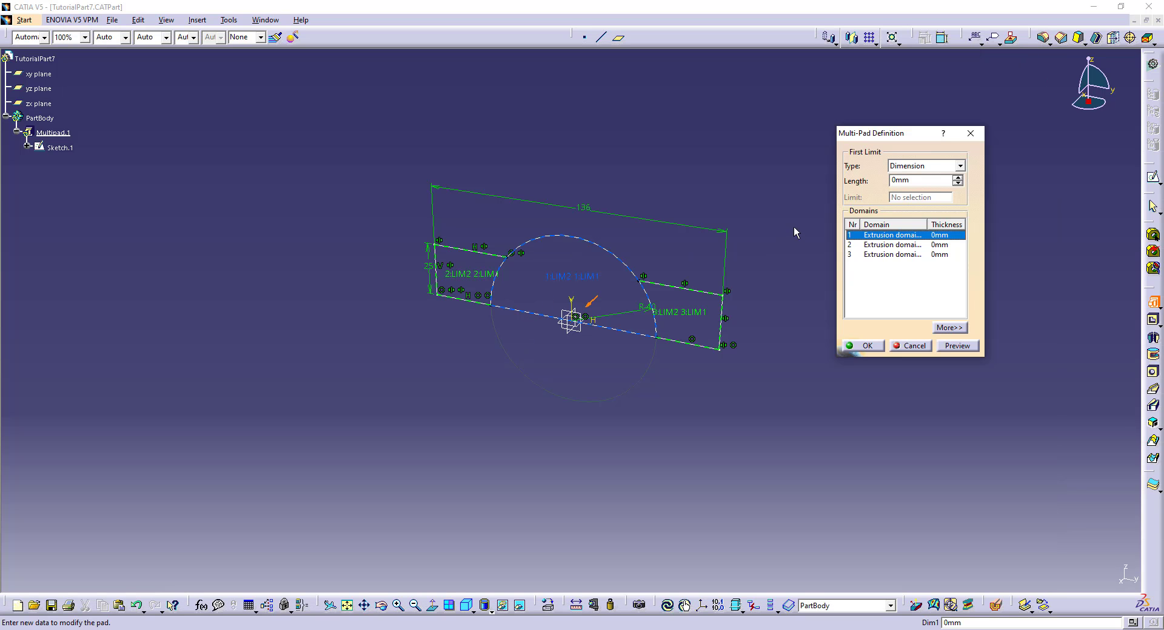
pyautogui.click(950, 328)
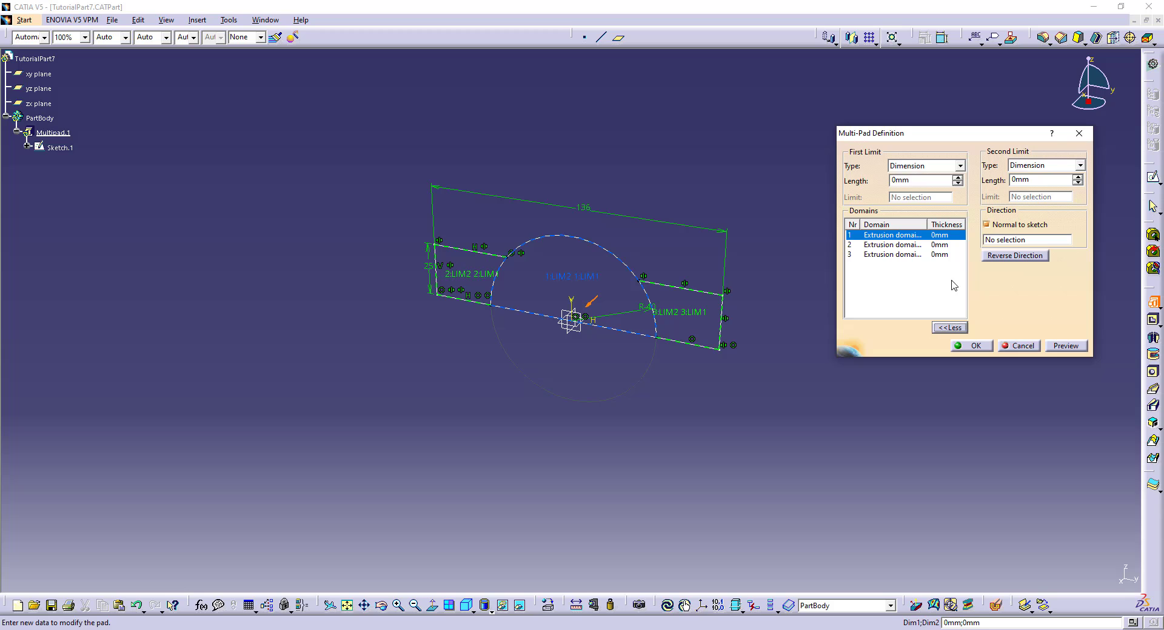
pyautogui.doubleClick(903, 183)
pyautogui.write('30')
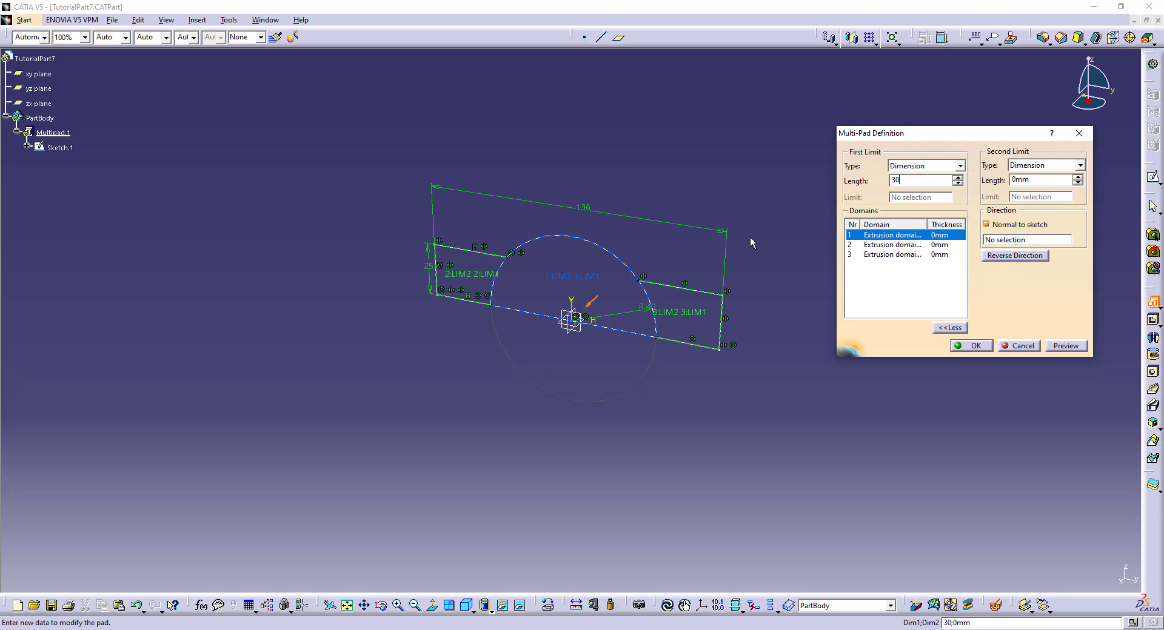
pyautogui.press('Return')
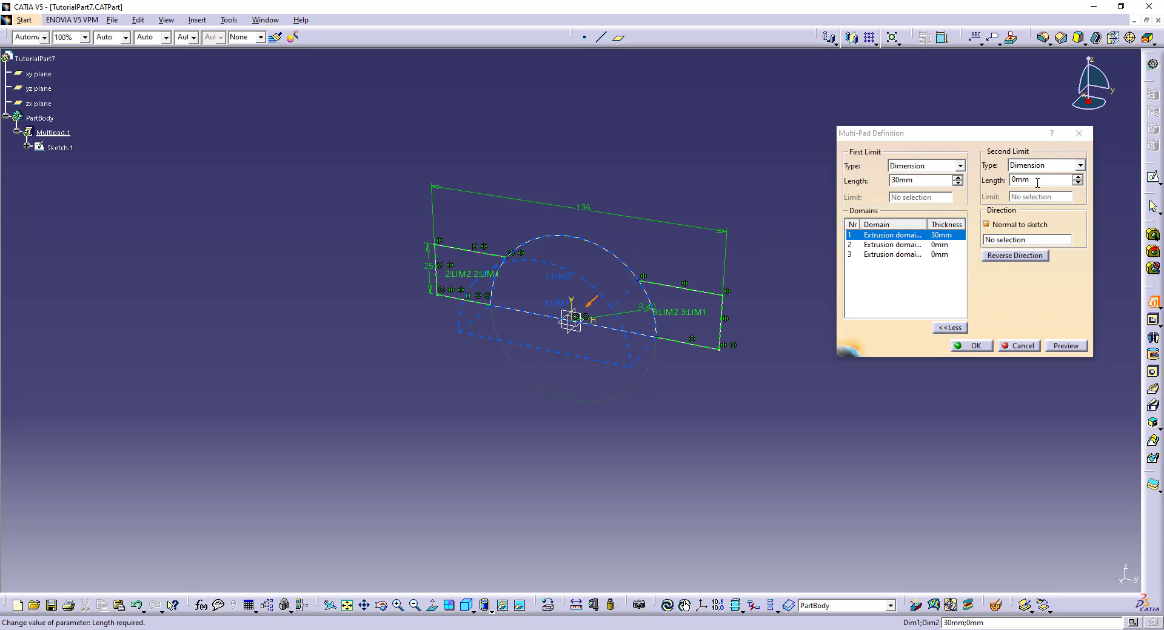
pyautogui.doubleClick(1022, 179)
pyautogui.write('30')
pyautogui.press('Return')
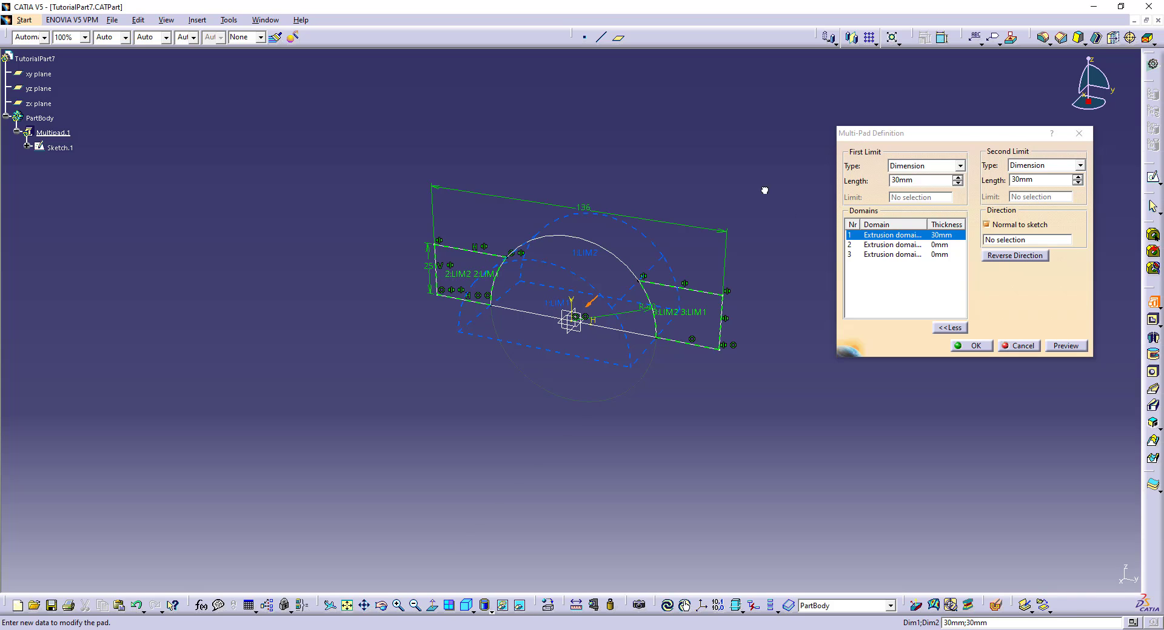
# - Set both end-block domains to 18 mm first and second limits
pyautogui.click(881, 245)
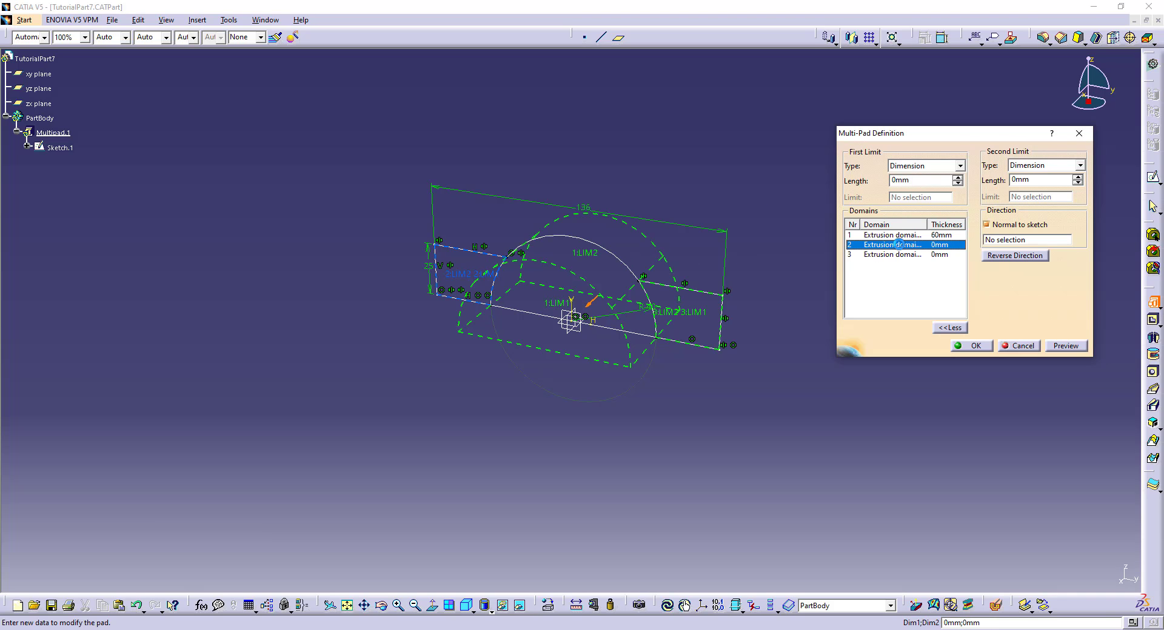
pyautogui.hotkey('alt', 'Tab')
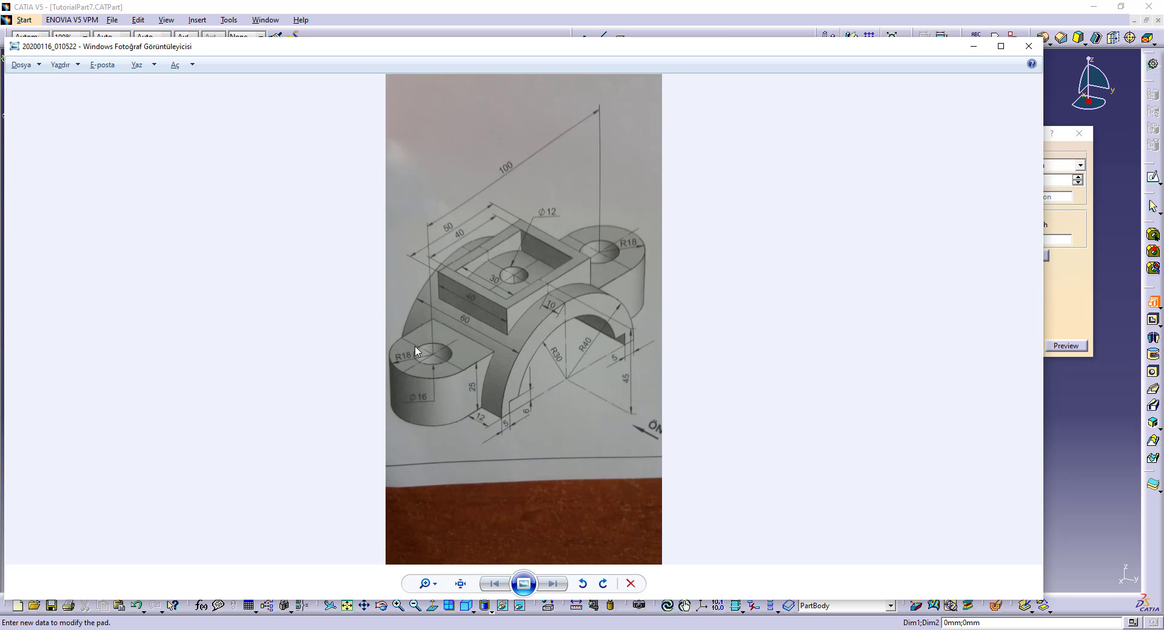
pyautogui.hotkey('alt', 'Tab')
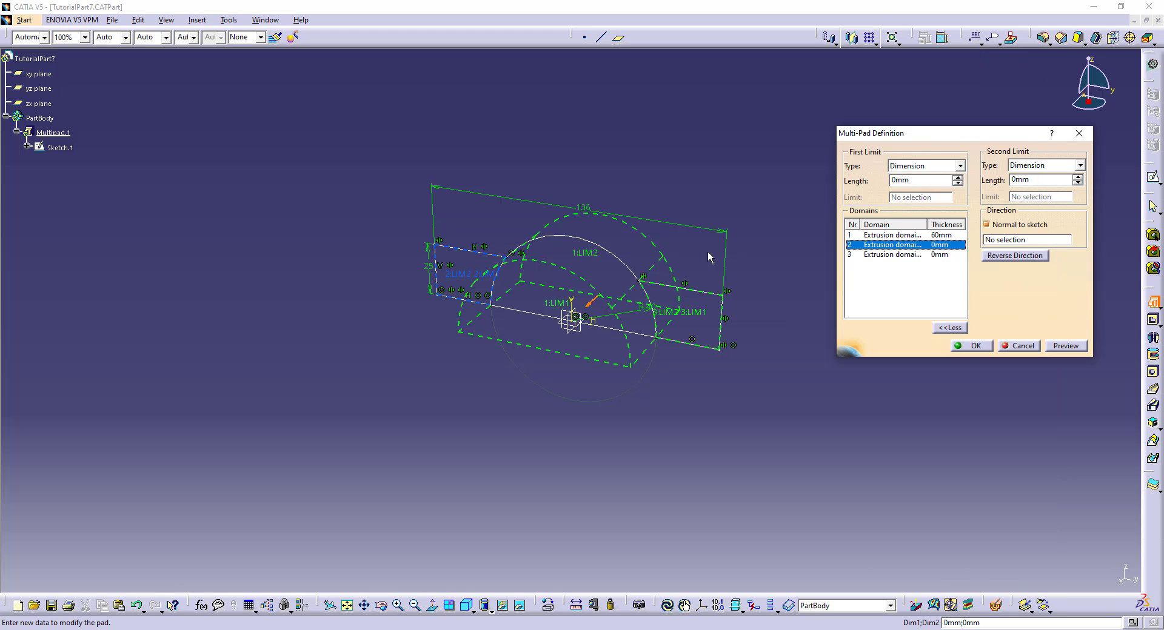
pyautogui.doubleClick(909, 180)
pyautogui.write('18')
pyautogui.doubleClick(1030, 180)
pyautogui.write('18')
pyautogui.click(915, 254)
pyautogui.doubleClick(909, 180)
pyautogui.write('18')
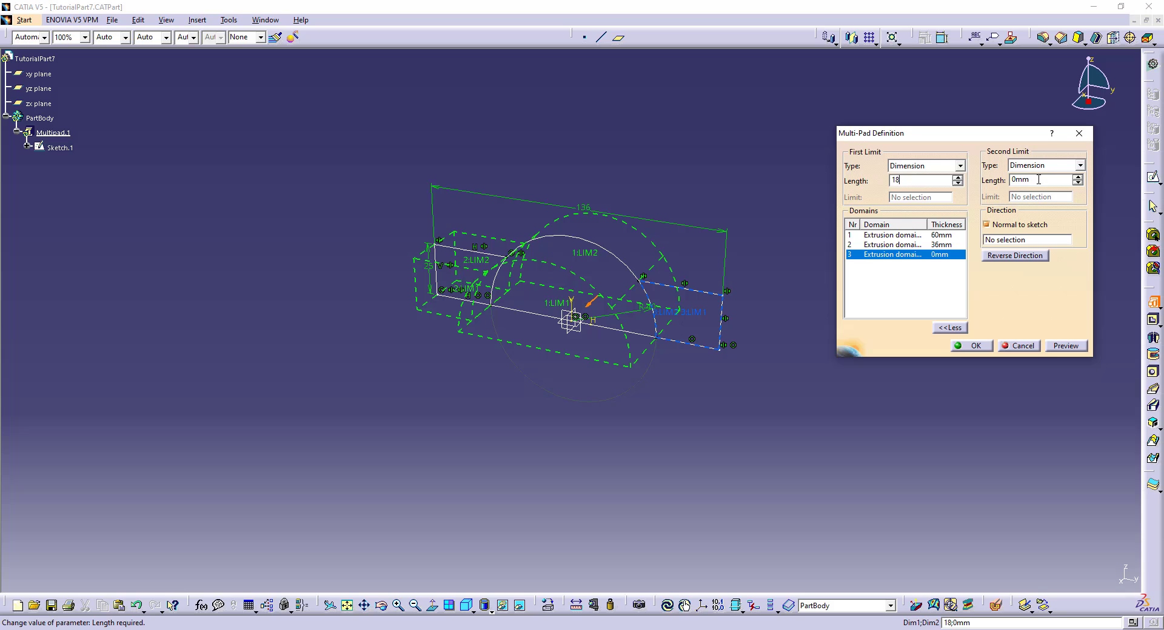
pyautogui.doubleClick(1025, 180)
pyautogui.write('18')
# - Preview and confirm Multipad.1, then rotate the view of the solid
pyautogui.click(1066, 345)
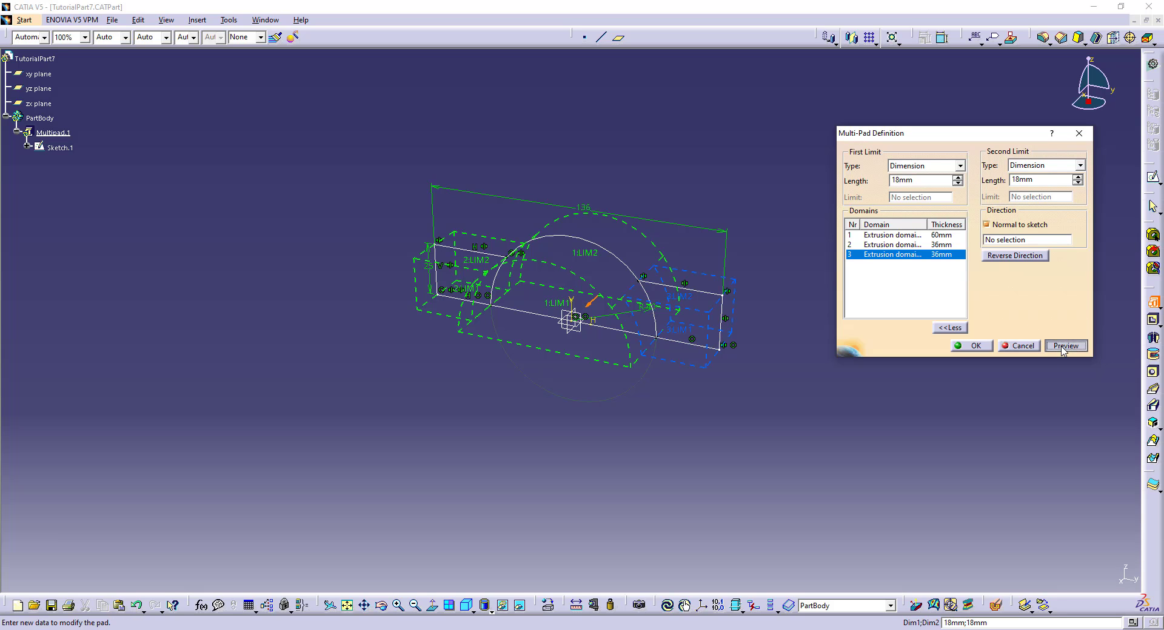
pyautogui.click(973, 345)
pyautogui.click(402, 323)
pyautogui.moveTo(401, 323); pyautogui.dragTo(513, 382, button='middle')
# - Open a sketch on the part's top face and draw a rectangle
pyautogui.hotkey('alt', 'Tab')
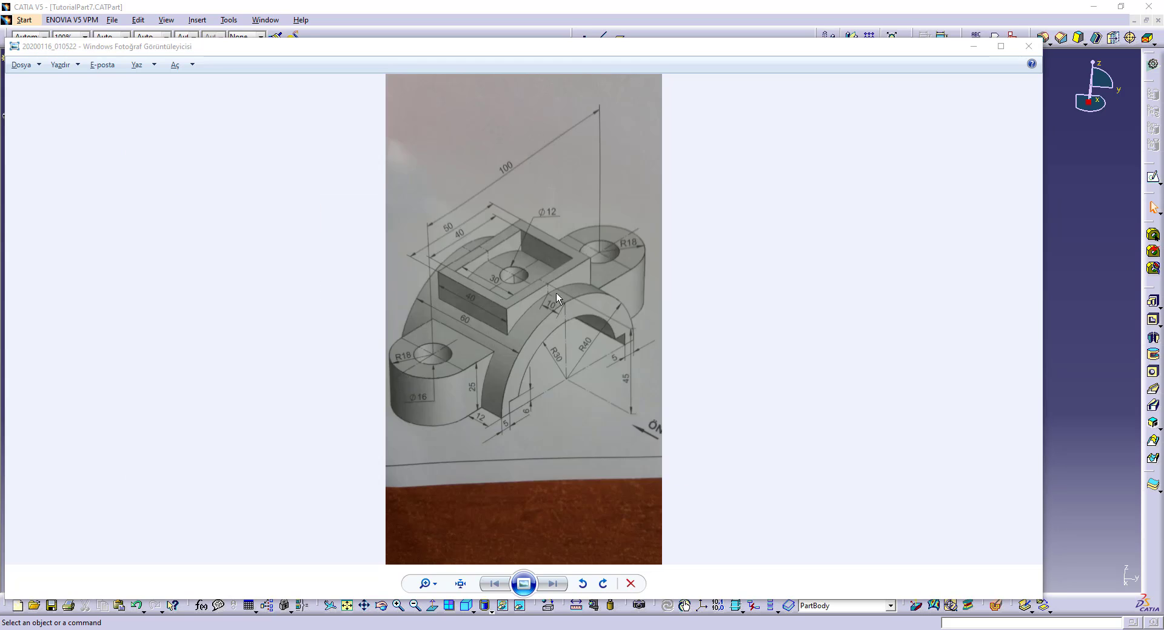
pyautogui.hotkey('alt', 'Tab')
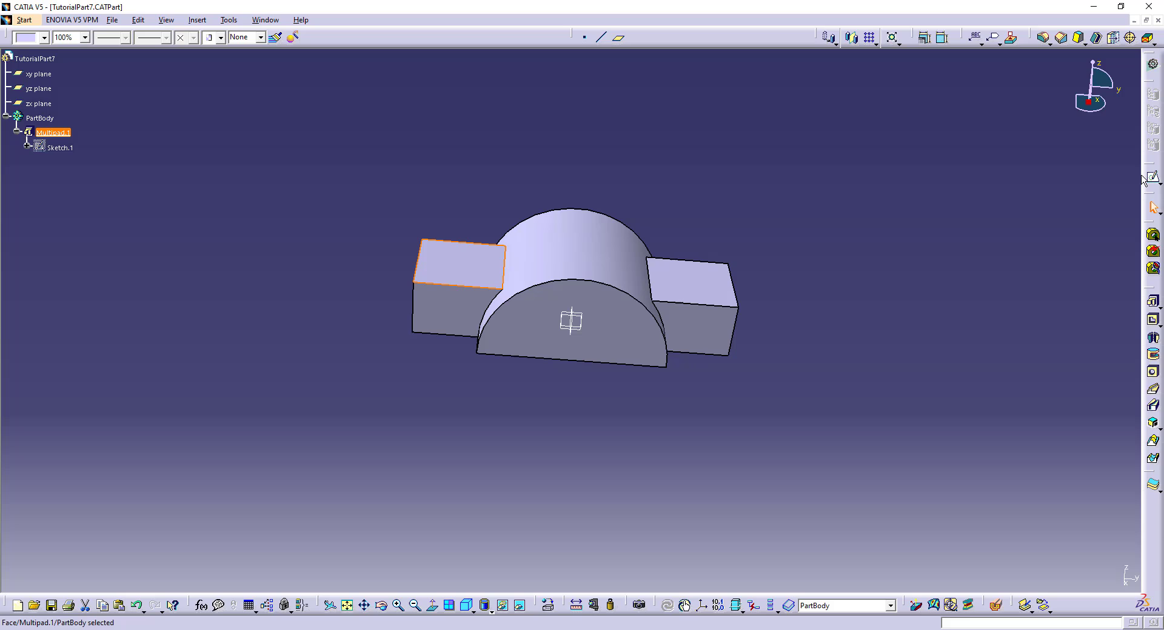
pyautogui.click(1152, 177)
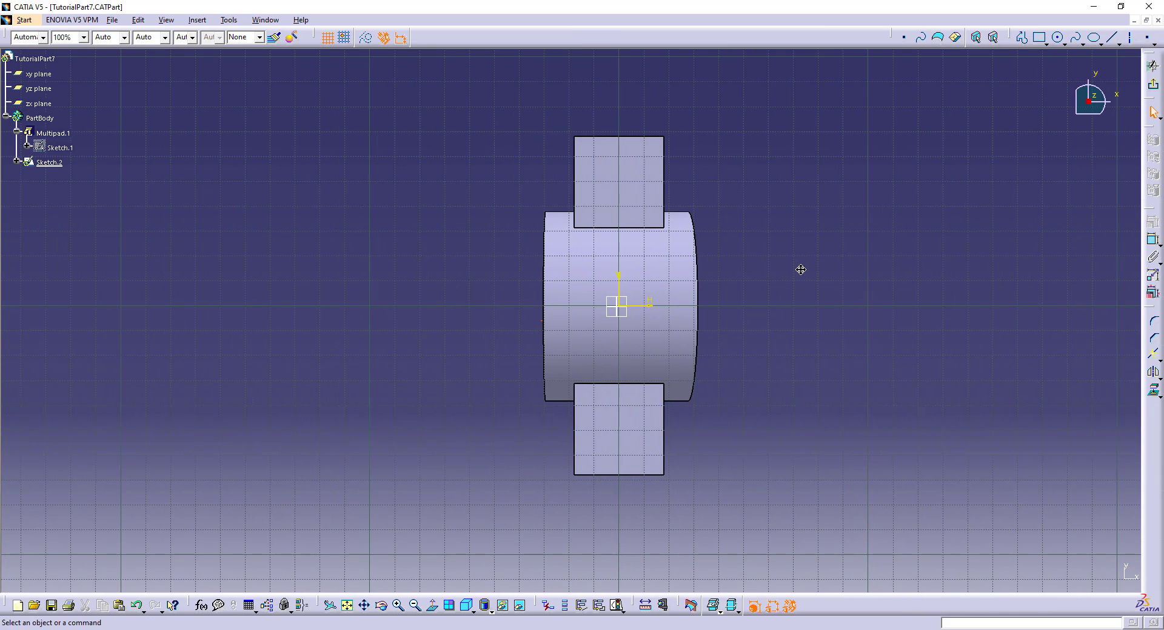
pyautogui.click(1038, 37)
pyautogui.click(1038, 38)
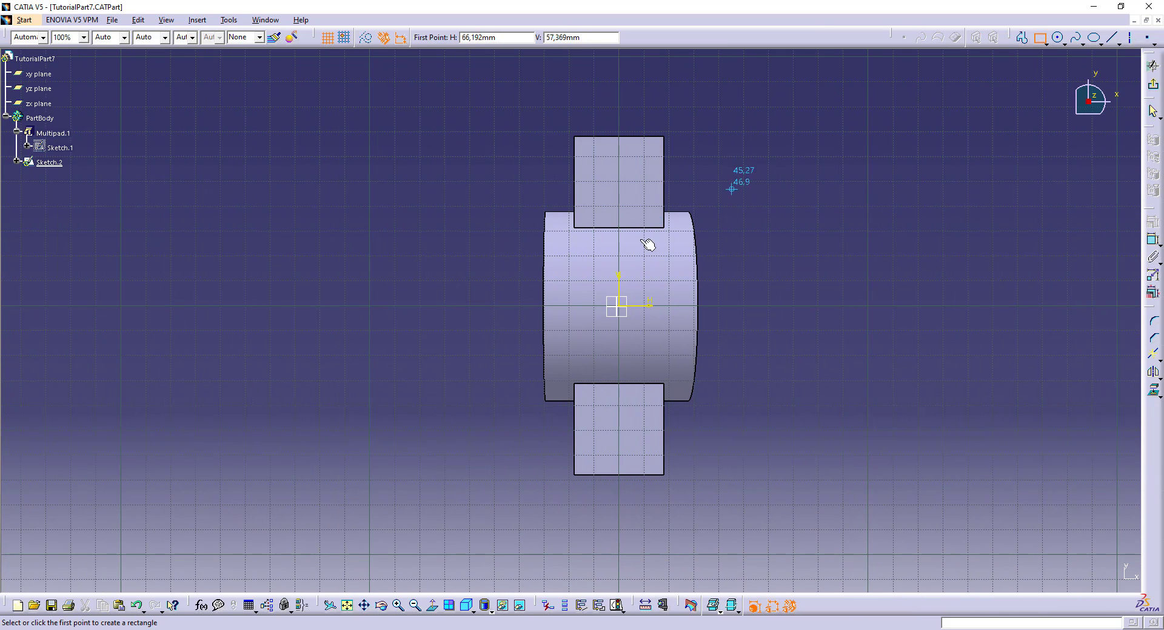
pyautogui.click(574, 254)
# - Constrain the rectangle symmetric about the horizontal and vertical sketch axes
pyautogui.click(671, 349)
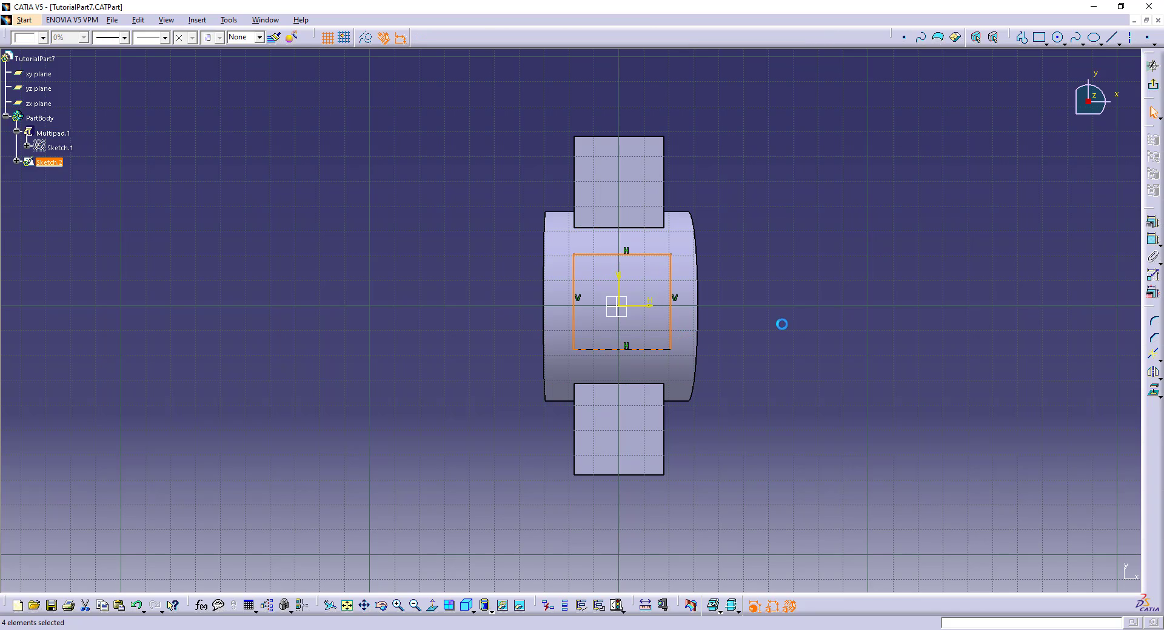
pyautogui.click(660, 350)
pyautogui.keyDown('ctrl'); pyautogui.click(642, 259); pyautogui.keyUp('ctrl')
pyautogui.click(1153, 240)
pyautogui.rightClick(875, 274)
pyautogui.click(929, 393)
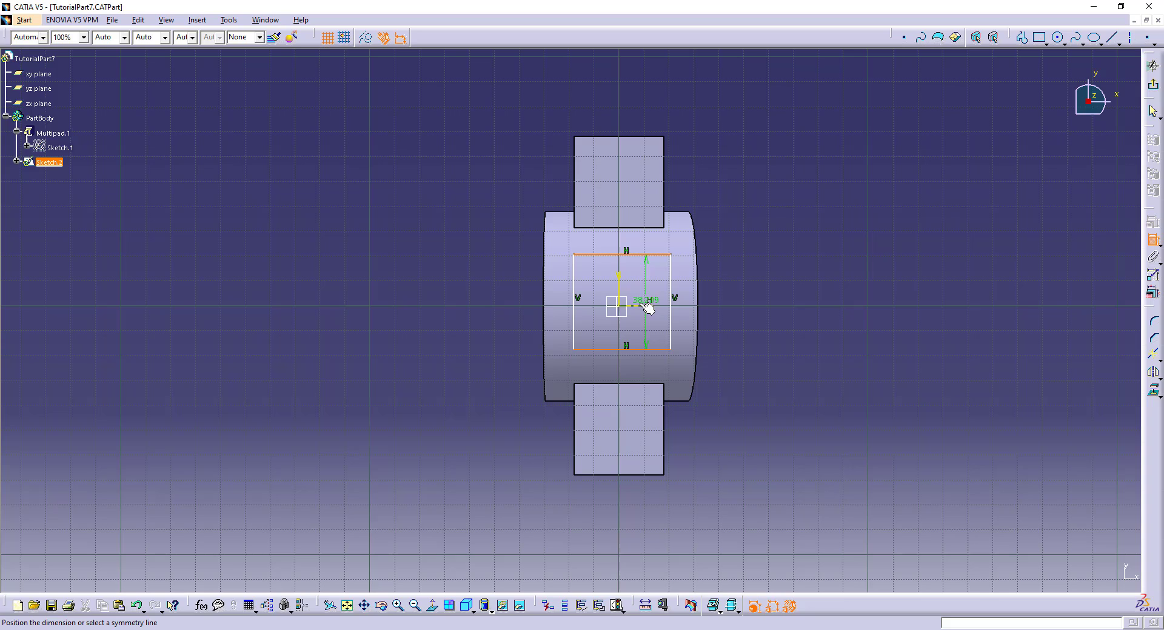
pyautogui.click(648, 306)
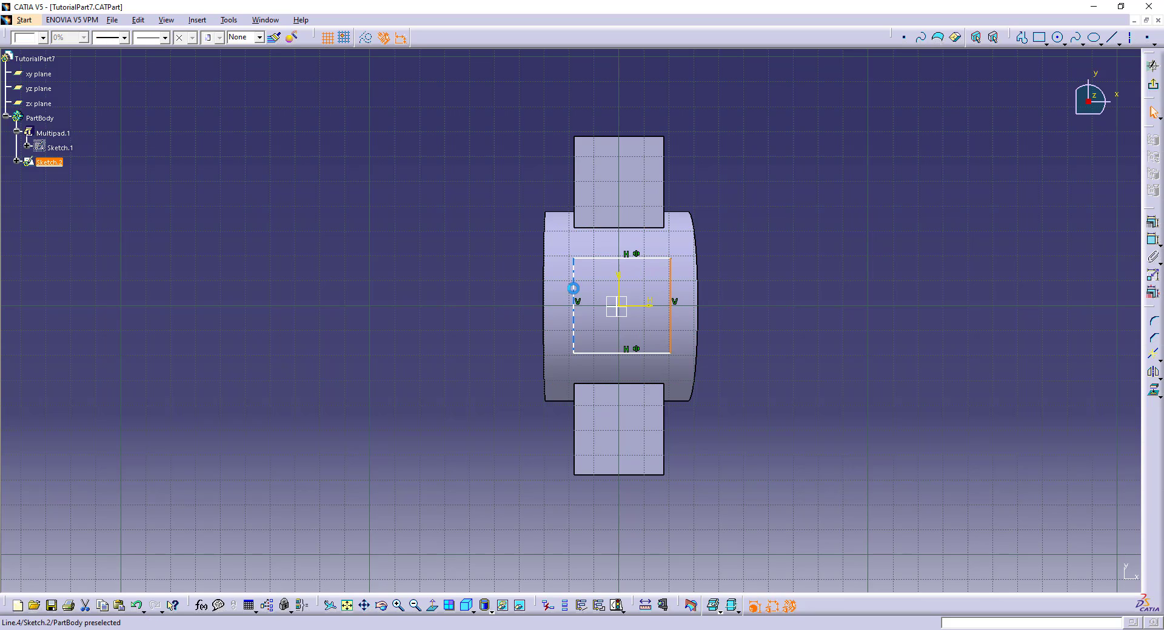
pyautogui.keyDown('ctrl'); pyautogui.click(573, 298); pyautogui.keyUp('ctrl')
pyautogui.click(1150, 241)
pyautogui.rightClick(855, 266)
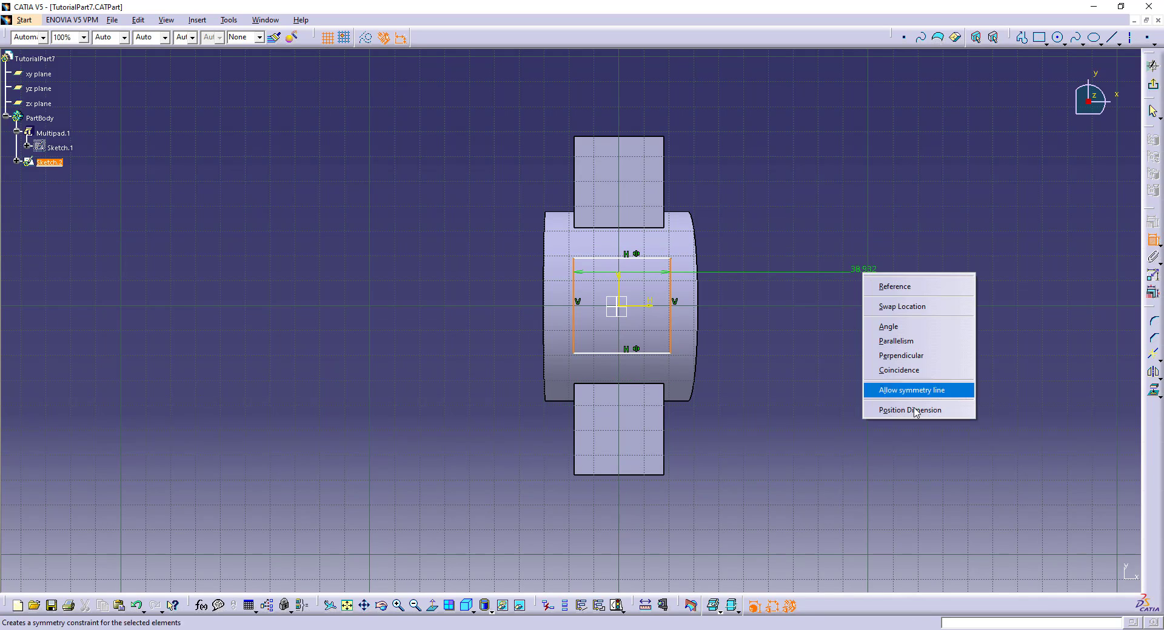
pyautogui.click(929, 391)
pyautogui.click(618, 282)
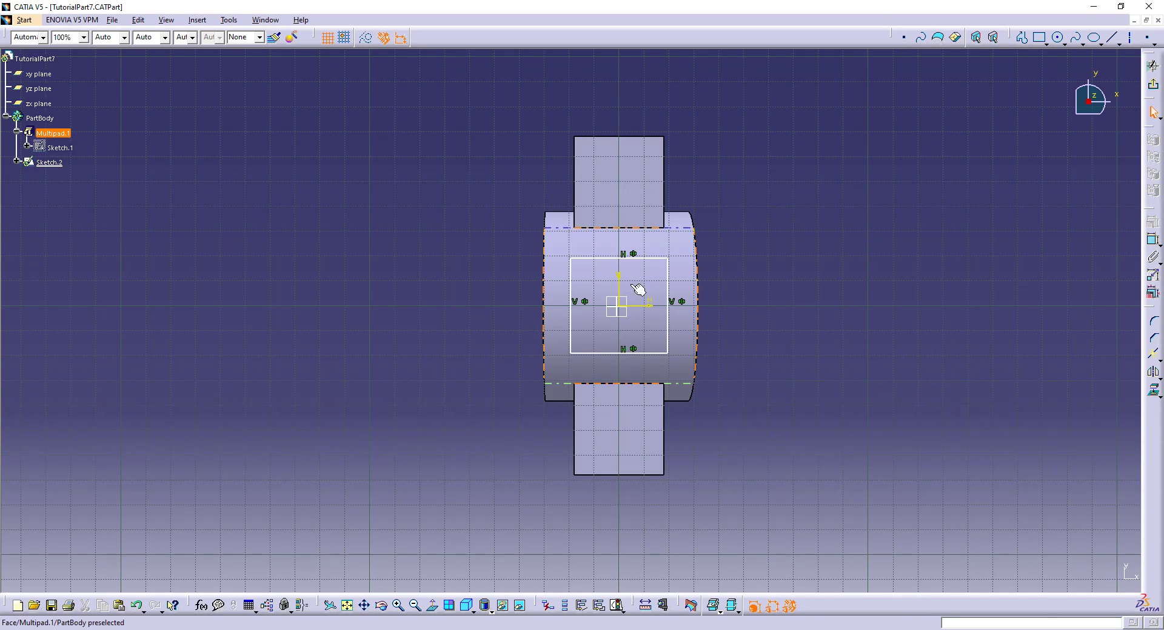
# - Dimension the rectangle's height between top and bottom edges to 50 mm
pyautogui.hotkey('alt', 'Tab')
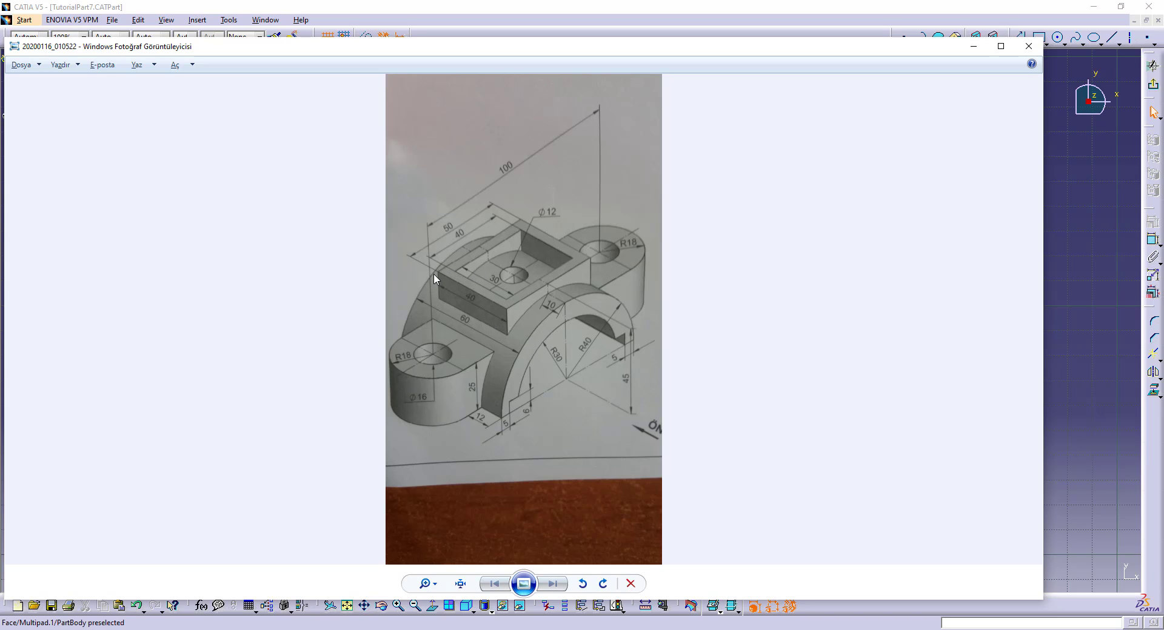
pyautogui.hotkey('alt', 'Tab')
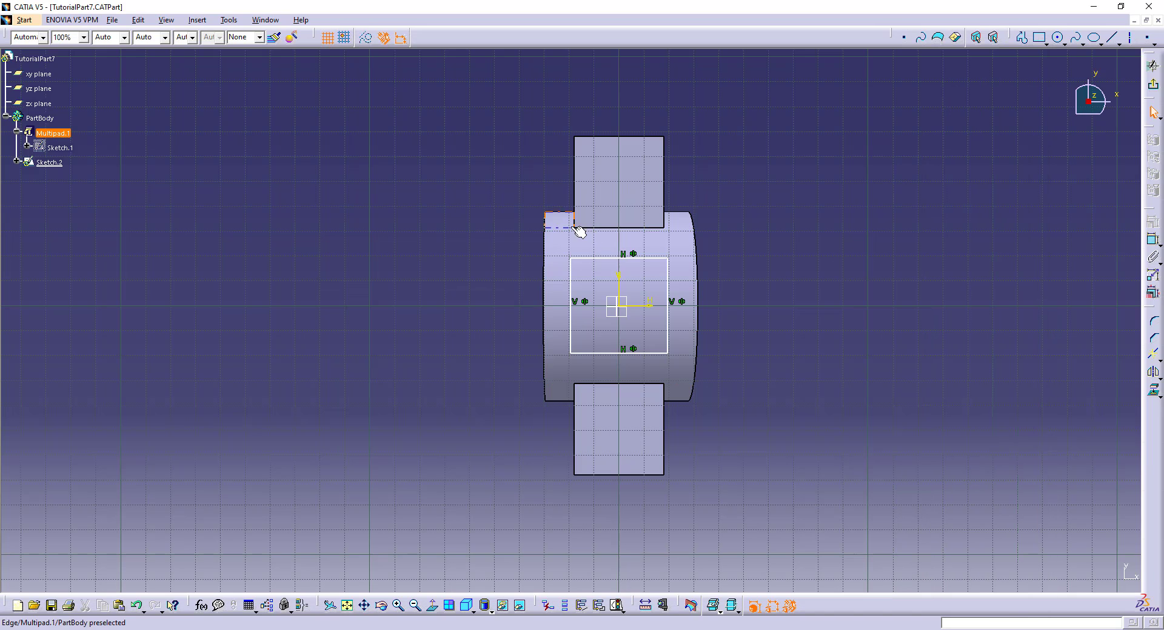
pyautogui.click(571, 274)
pyautogui.click(1153, 240)
pyautogui.click(643, 259)
pyautogui.click(642, 353)
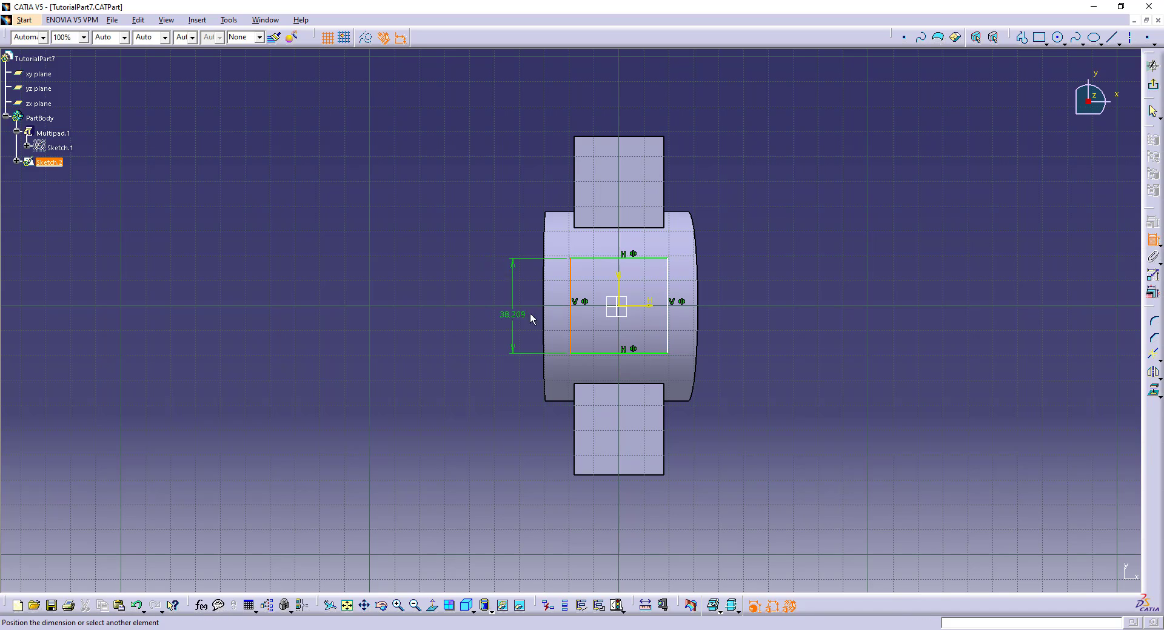
pyautogui.click(522, 307)
pyautogui.doubleClick(522, 308)
pyautogui.write('50')
pyautogui.press('Return')
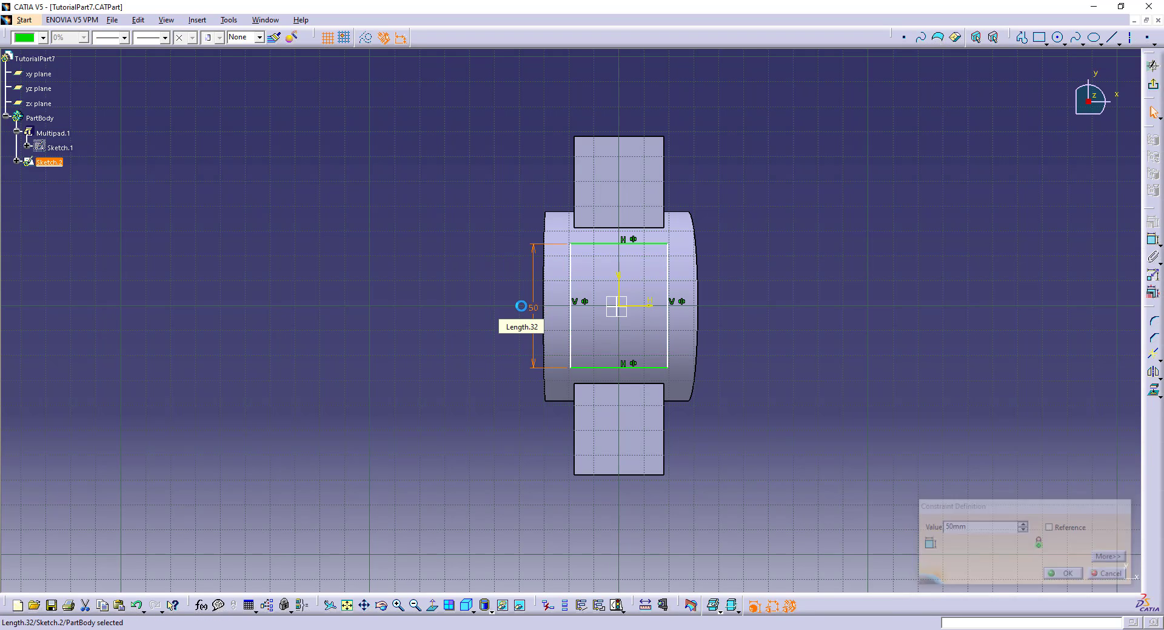
# - Dimension the rectangle's top edge to 40 mm
pyautogui.click(641, 244)
pyautogui.click(1153, 240)
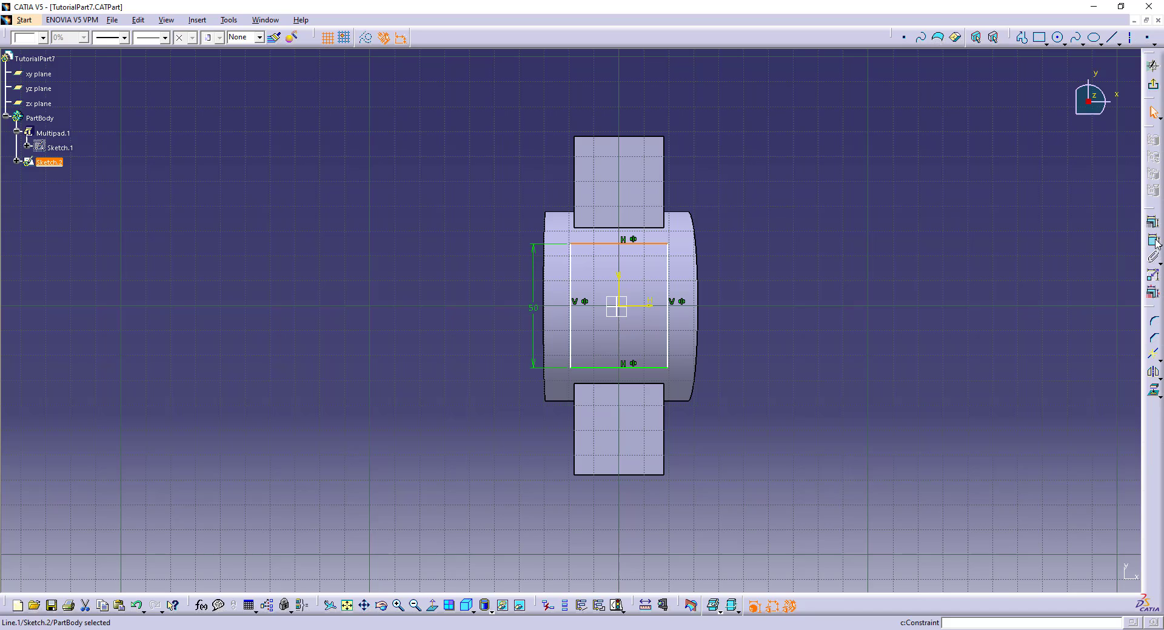
pyautogui.click(746, 221)
pyautogui.doubleClick(742, 220)
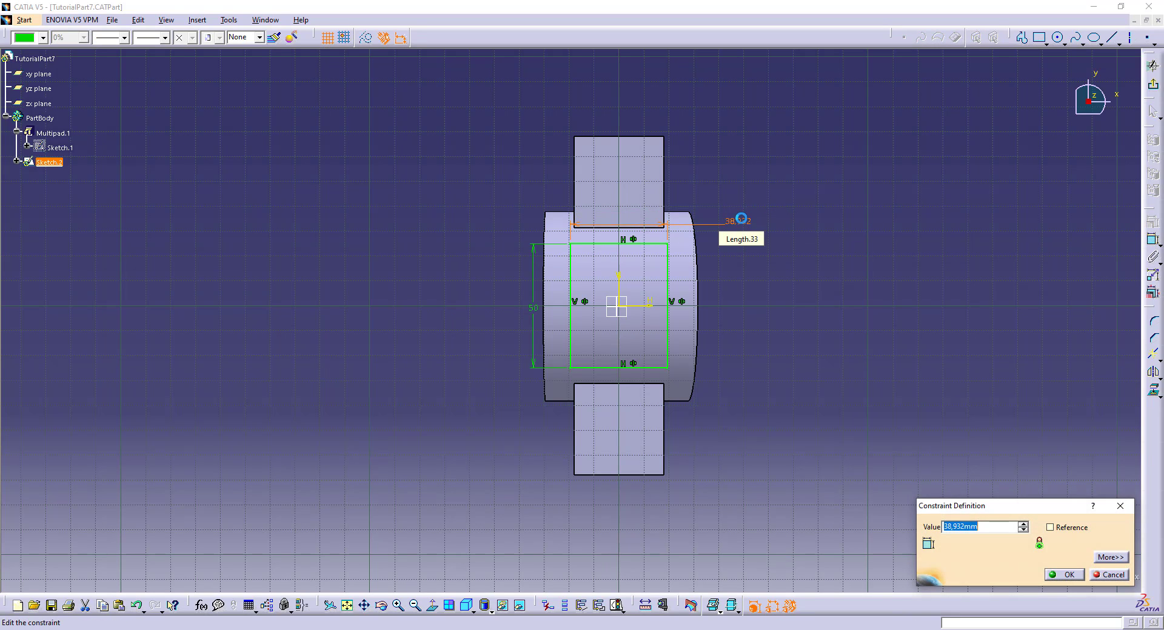
pyautogui.write('40')
pyautogui.press('Return')
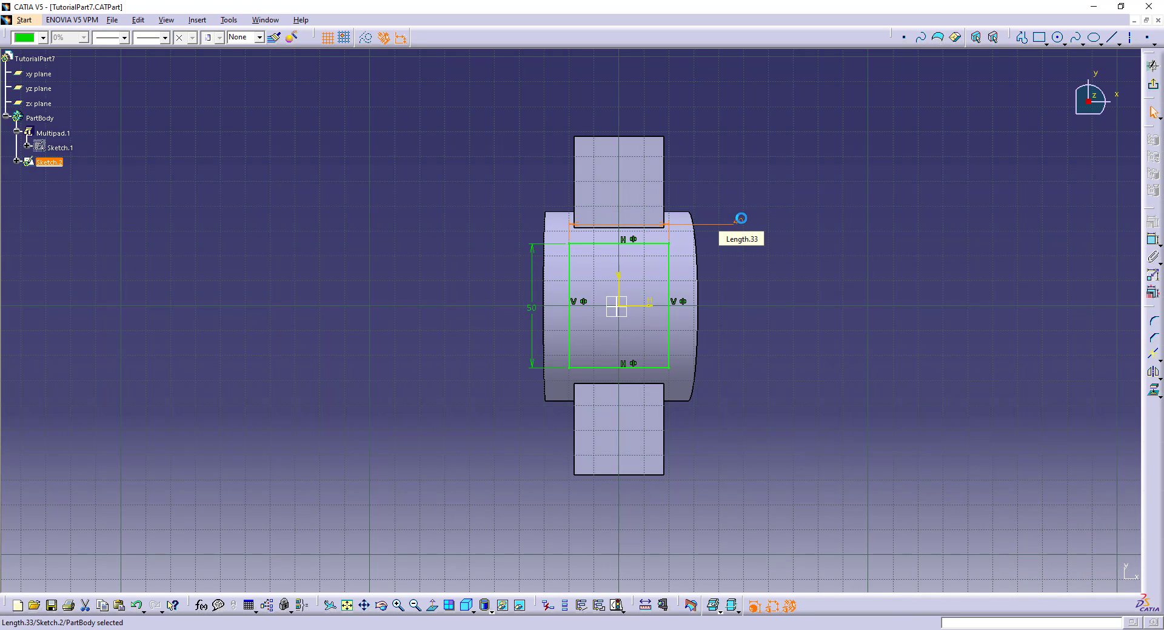
# - Select all four edges of the rectangle
pyautogui.click(660, 245)
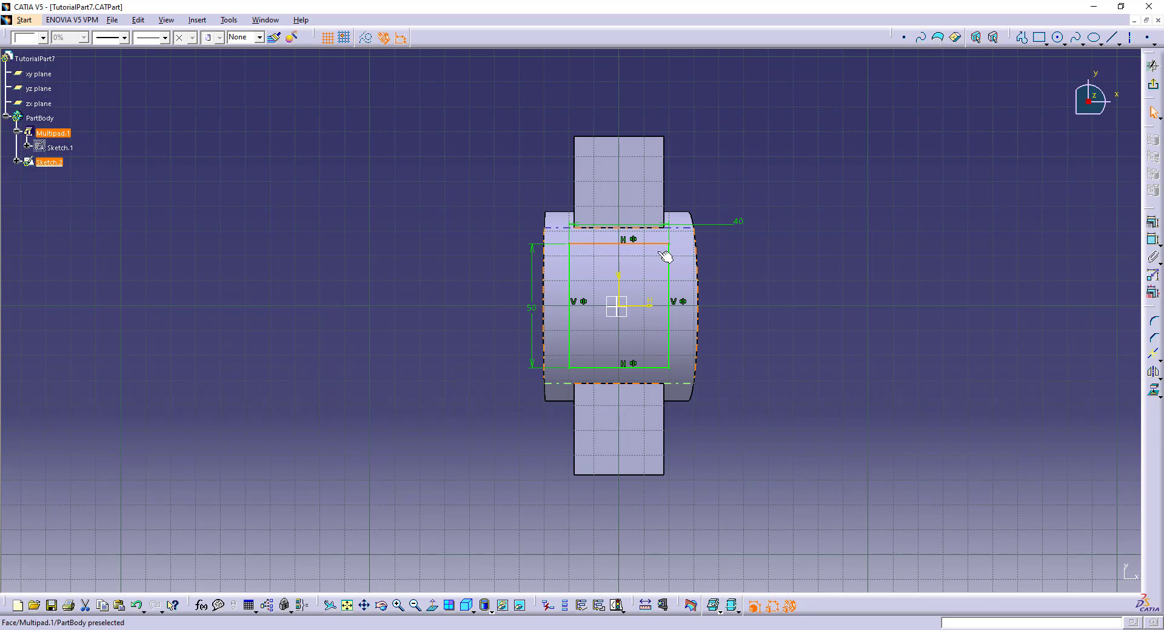
pyautogui.keyDown('ctrl'); pyautogui.click(669, 267); pyautogui.keyUp('ctrl')
pyautogui.keyDown('ctrl'); pyautogui.click(626, 367); pyautogui.keyUp('ctrl')
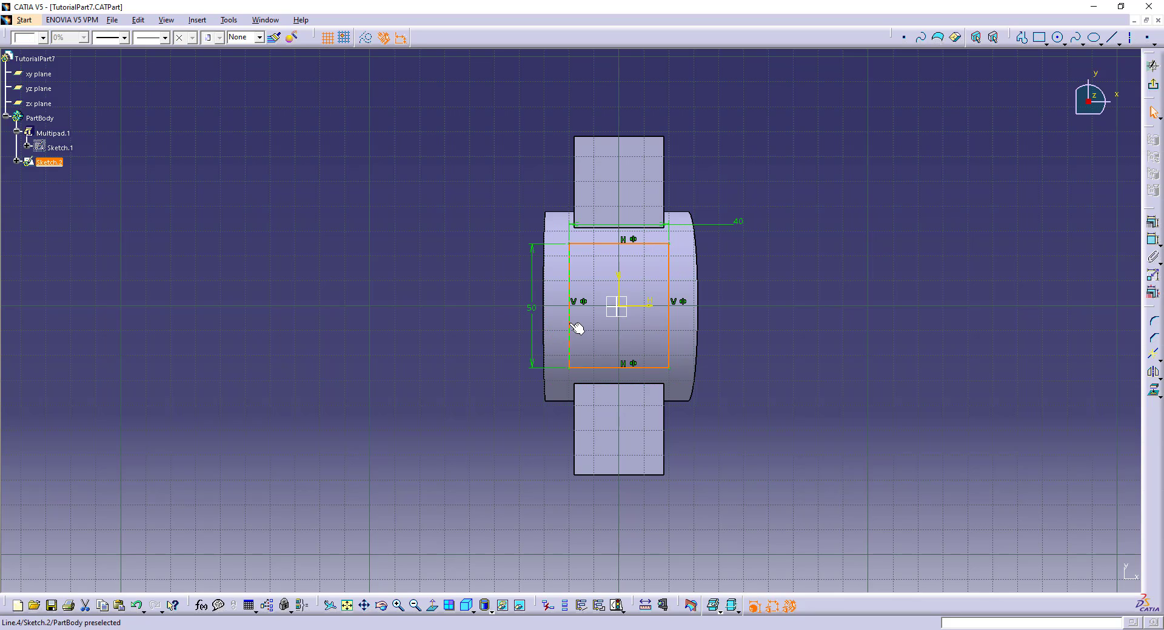
pyautogui.keyDown('ctrl'); pyautogui.click(569, 325); pyautogui.keyUp('ctrl')
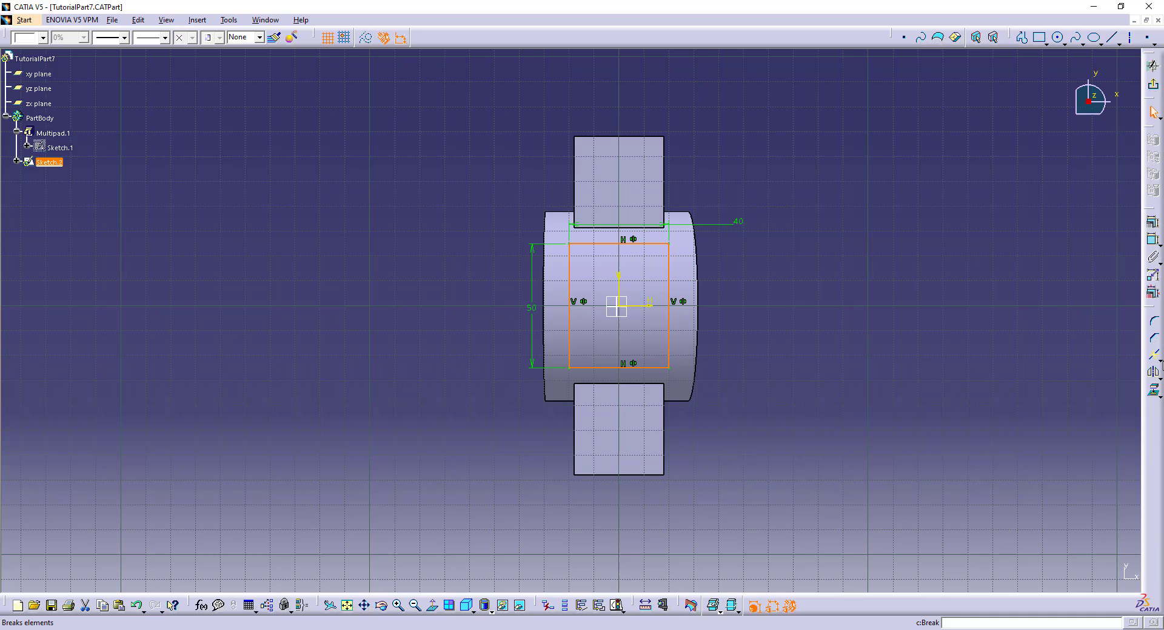
pyautogui.click(1158, 362)
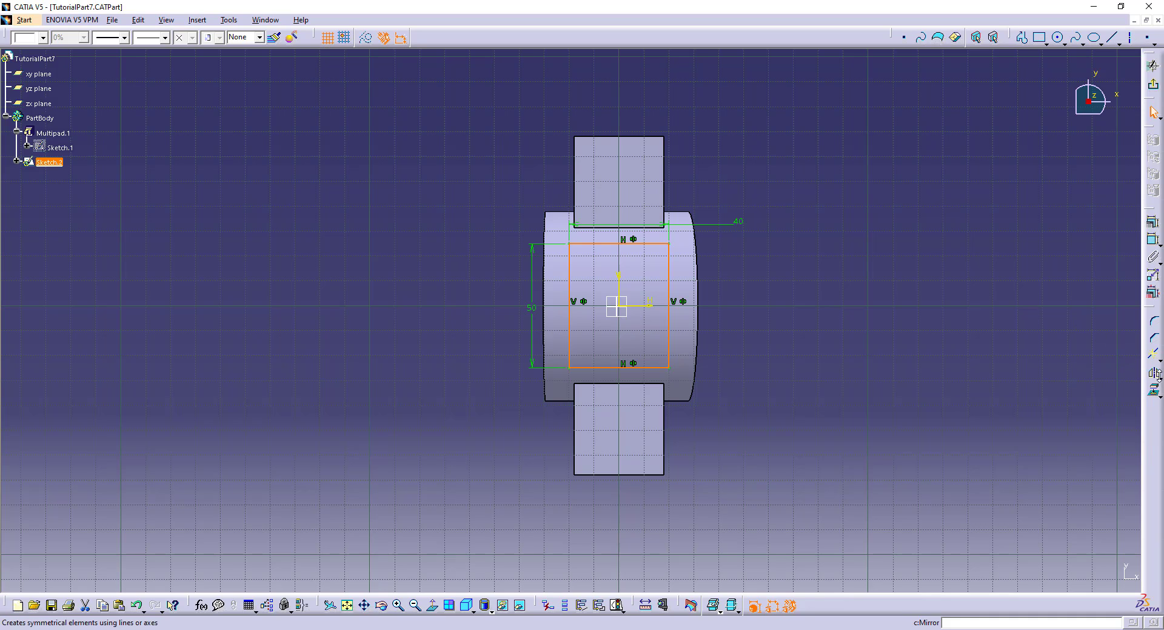
pyautogui.click(1158, 378)
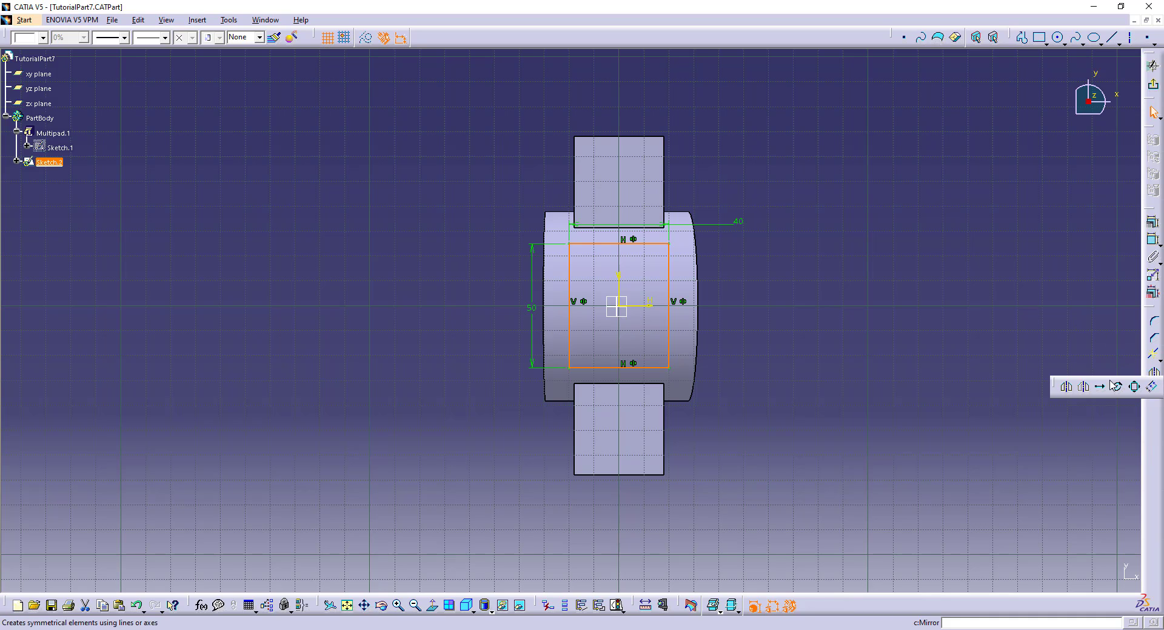
pyautogui.click(1150, 386)
pyautogui.click(655, 263)
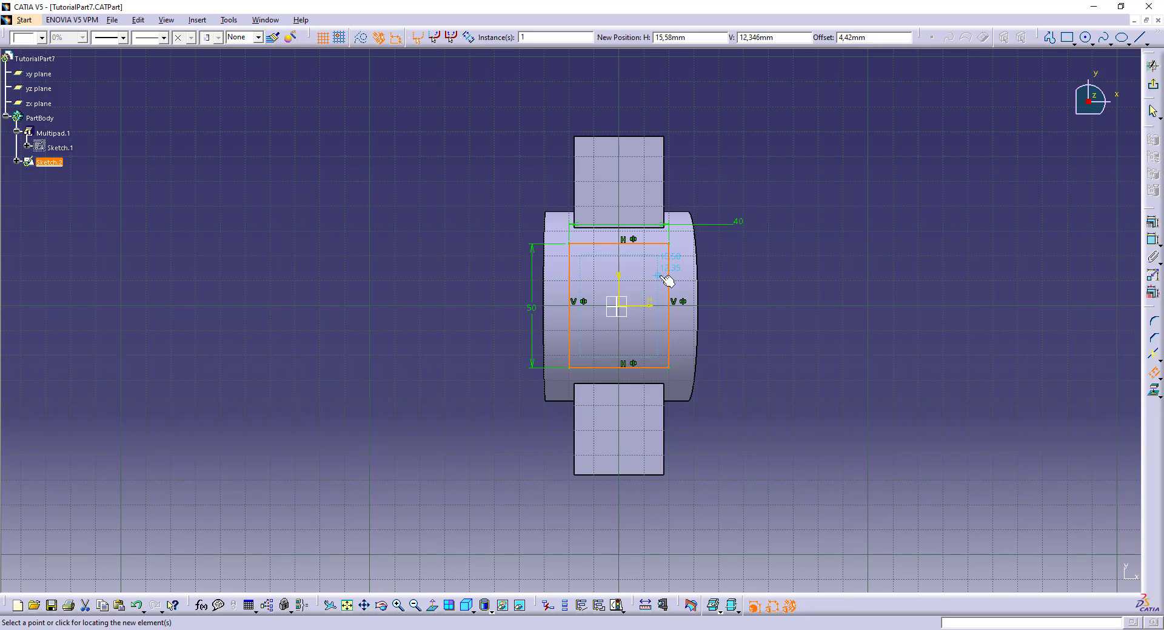
pyautogui.hotkey('alt', 'Tab')
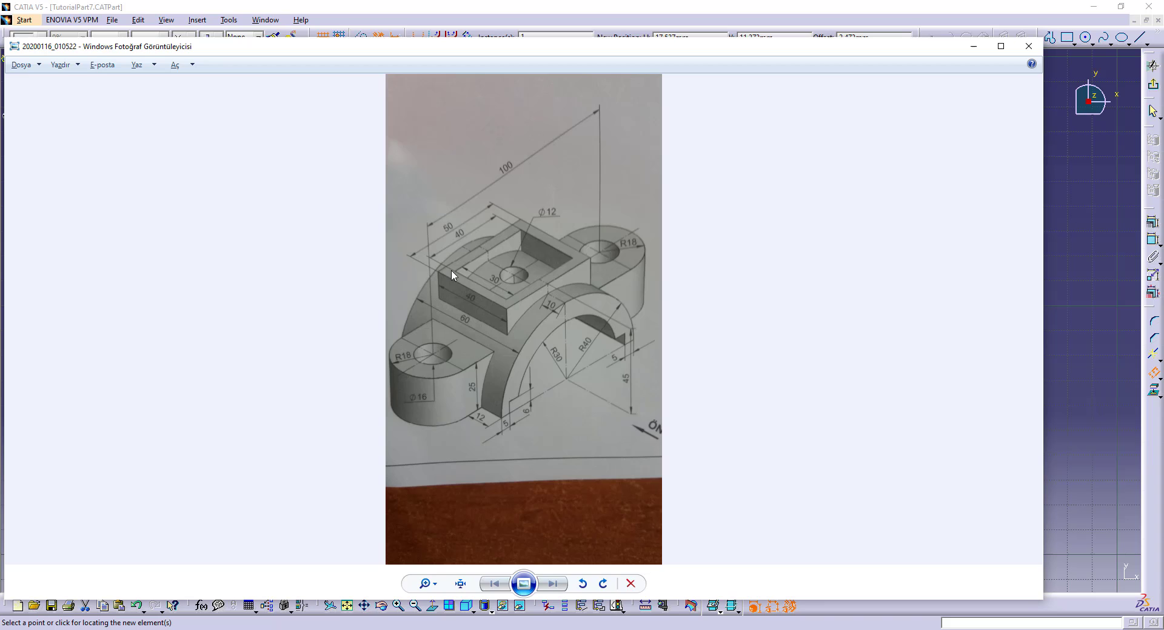
pyautogui.hotkey('alt', 'Tab')
pyautogui.hotkey('alt', 'Tab')
pyautogui.hotkey('alt', 'Tab')
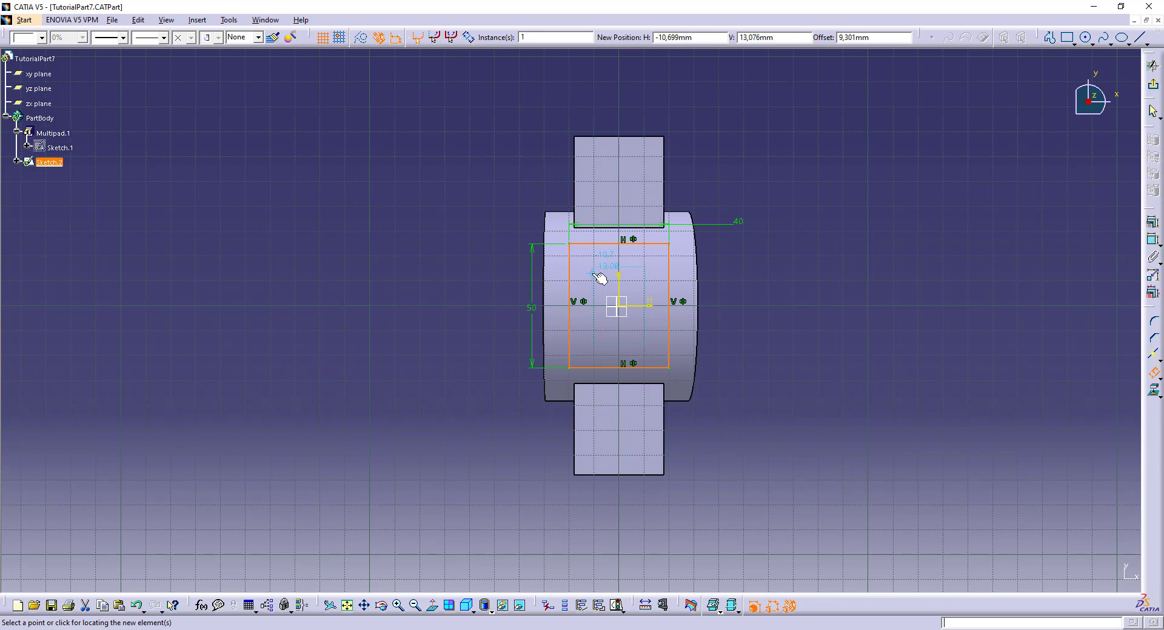
pyautogui.press('Tab')
pyautogui.press('Tab')
pyautogui.press('Tab')
pyautogui.write('10')
pyautogui.press('Return')
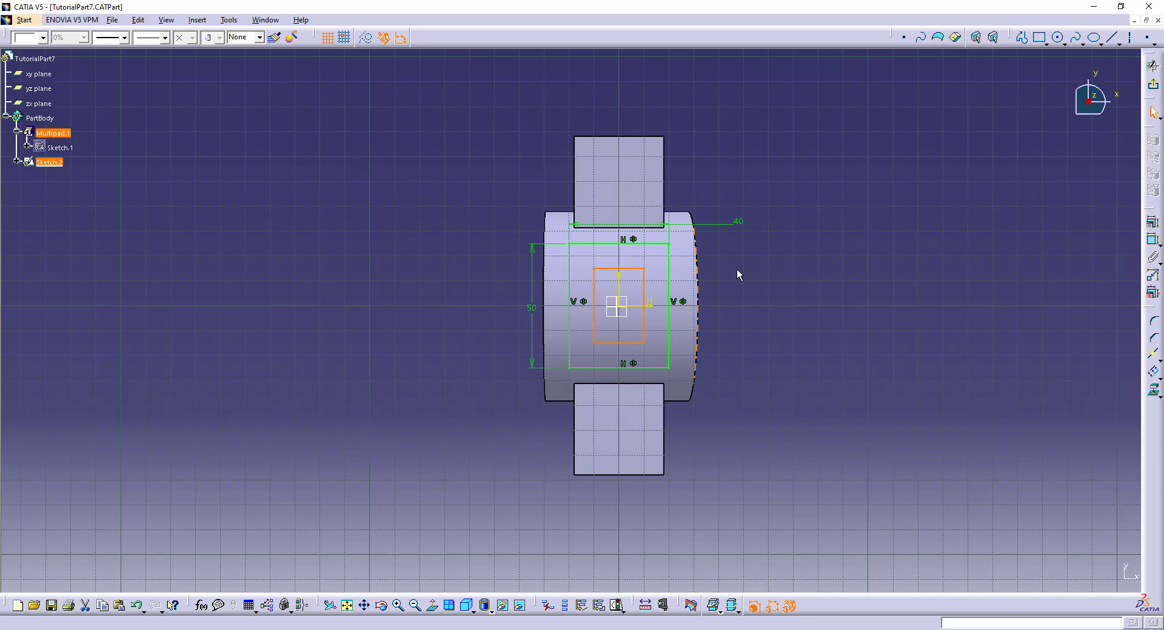
pyautogui.click(737, 269)
pyautogui.hotkey('ctrl', 'z')
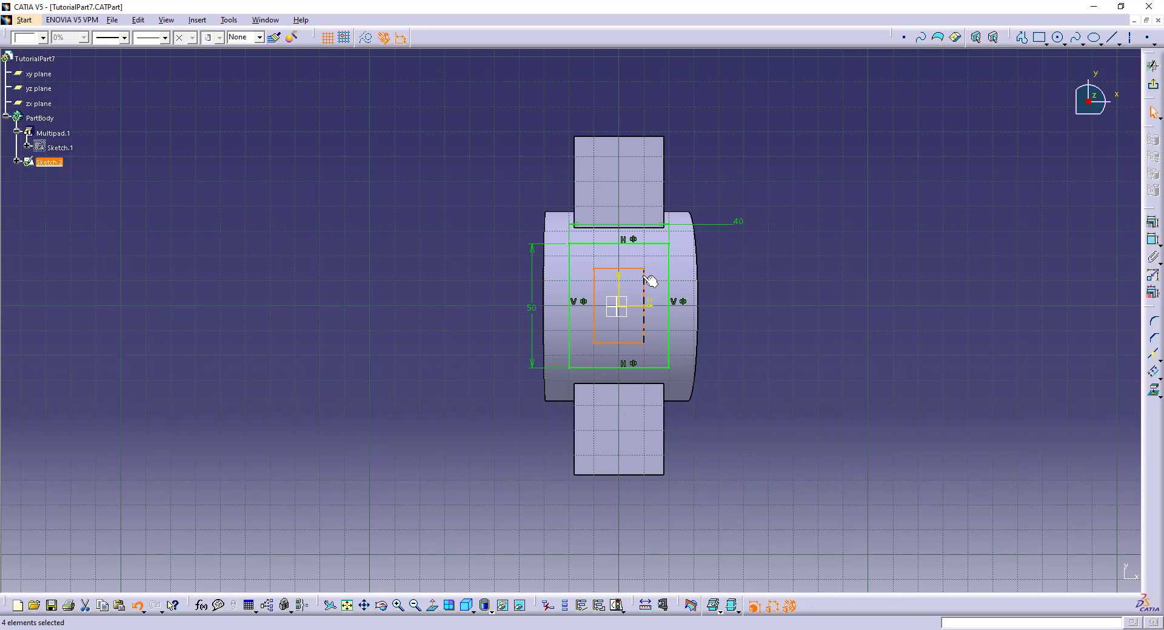
# - Make a first offset of the 40 by 50 rectangle, check the drawing, then undo it
pyautogui.click(1155, 372)
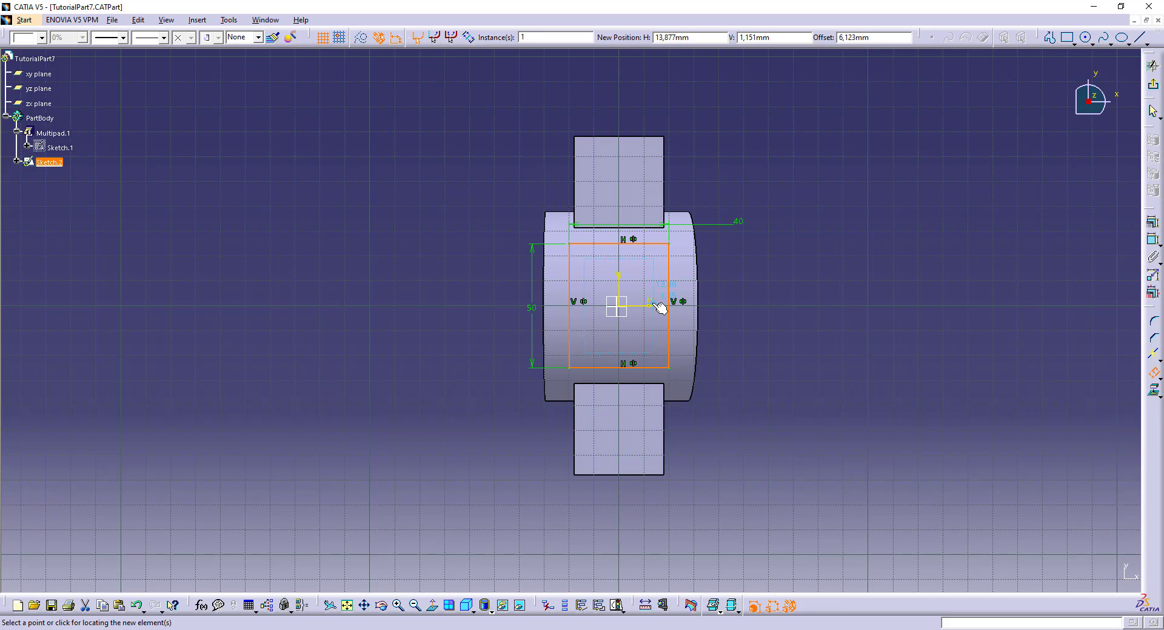
pyautogui.press('Tab')
pyautogui.press('Tab')
pyautogui.press('Tab')
pyautogui.press('Return')
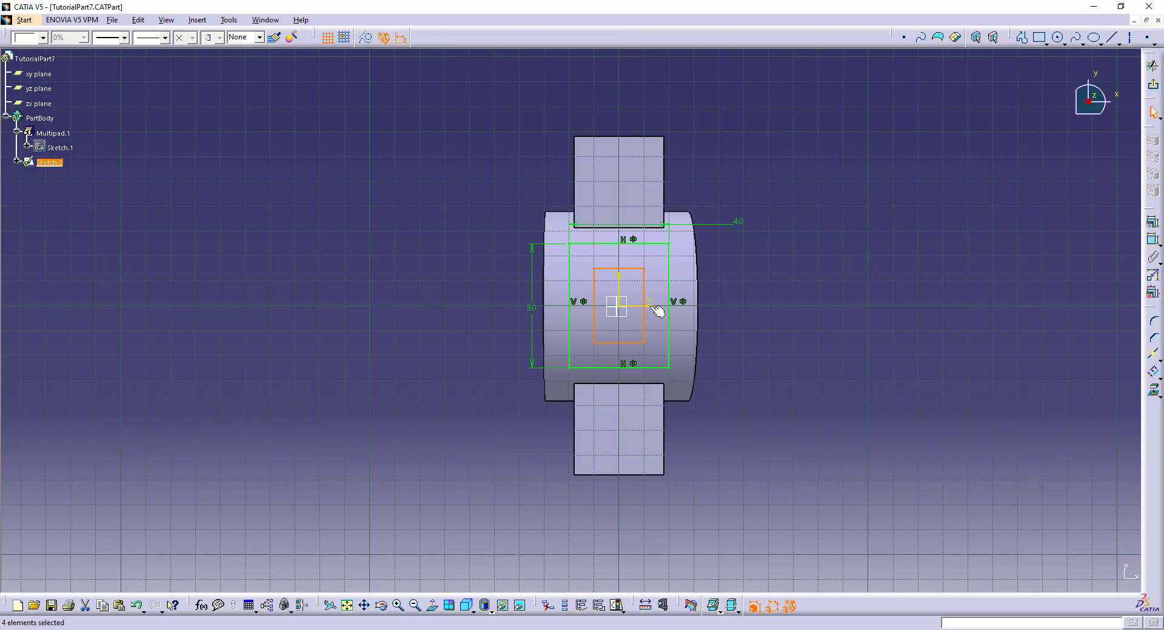
pyautogui.hotkey('alt', 'Tab')
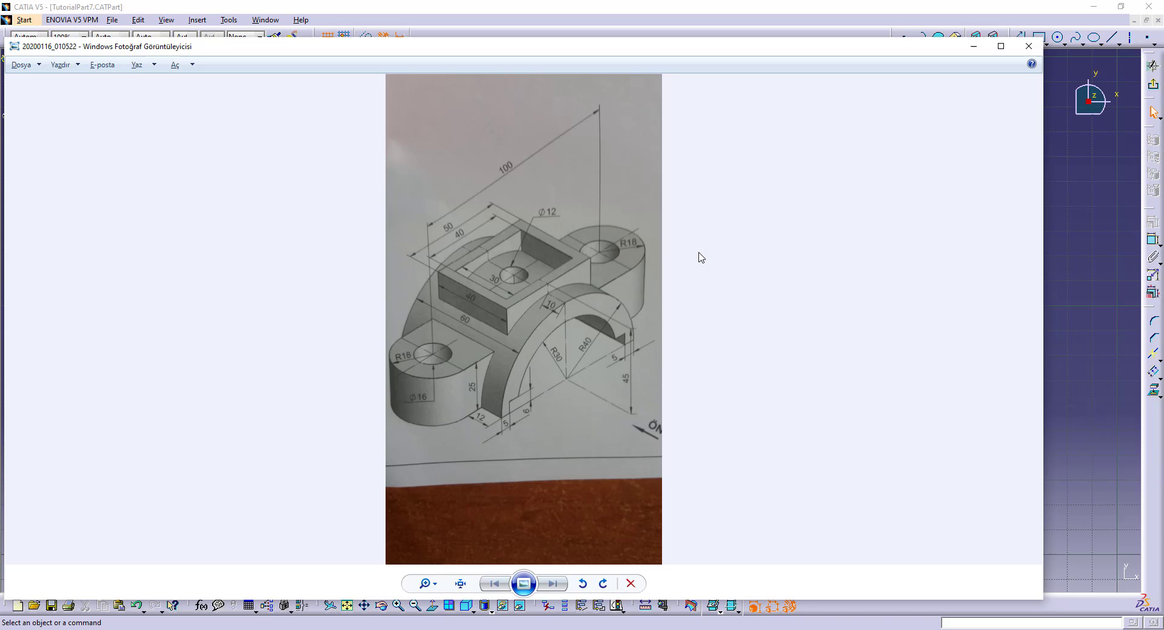
pyautogui.hotkey('alt', 'Tab')
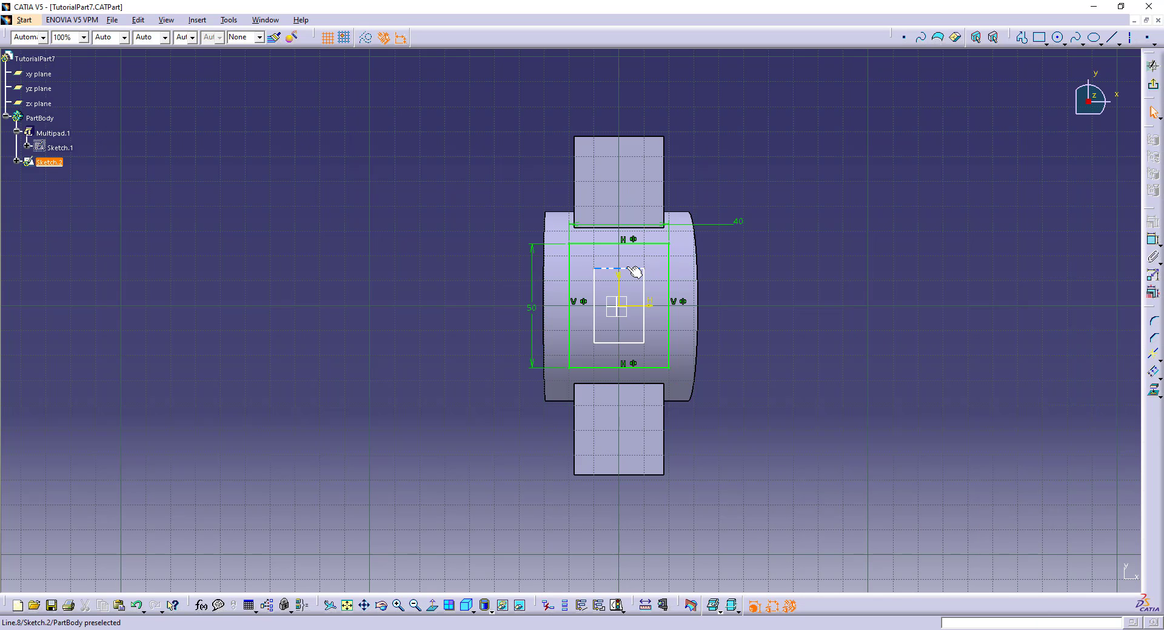
pyautogui.hotkey('ctrl', 'z')
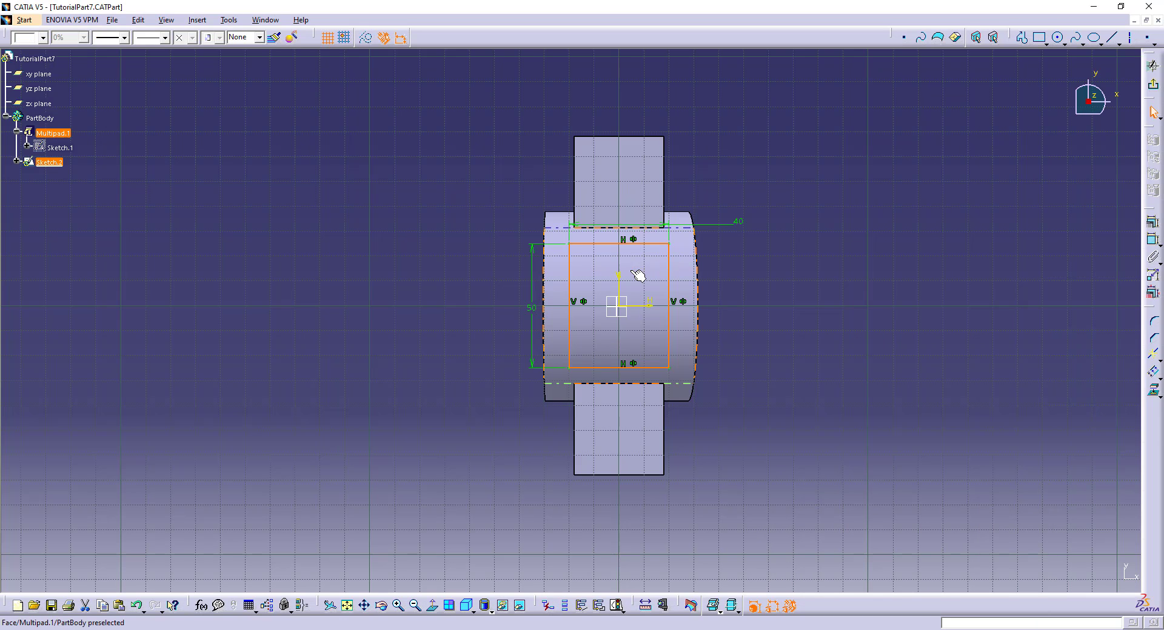
# - Offset the 40 by 50 rectangle 5 mm inward to form the inner rectangle
pyautogui.click(1153, 372)
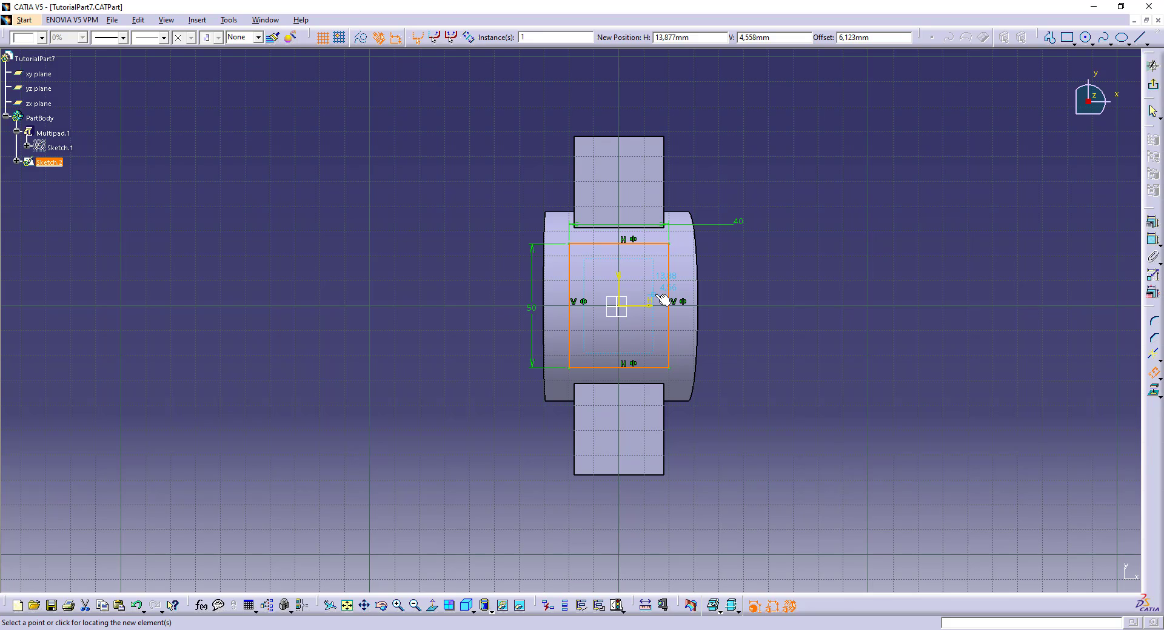
pyautogui.press('Tab')
pyautogui.press('Tab')
pyautogui.press('Tab')
pyautogui.write('5')
pyautogui.press('Return')
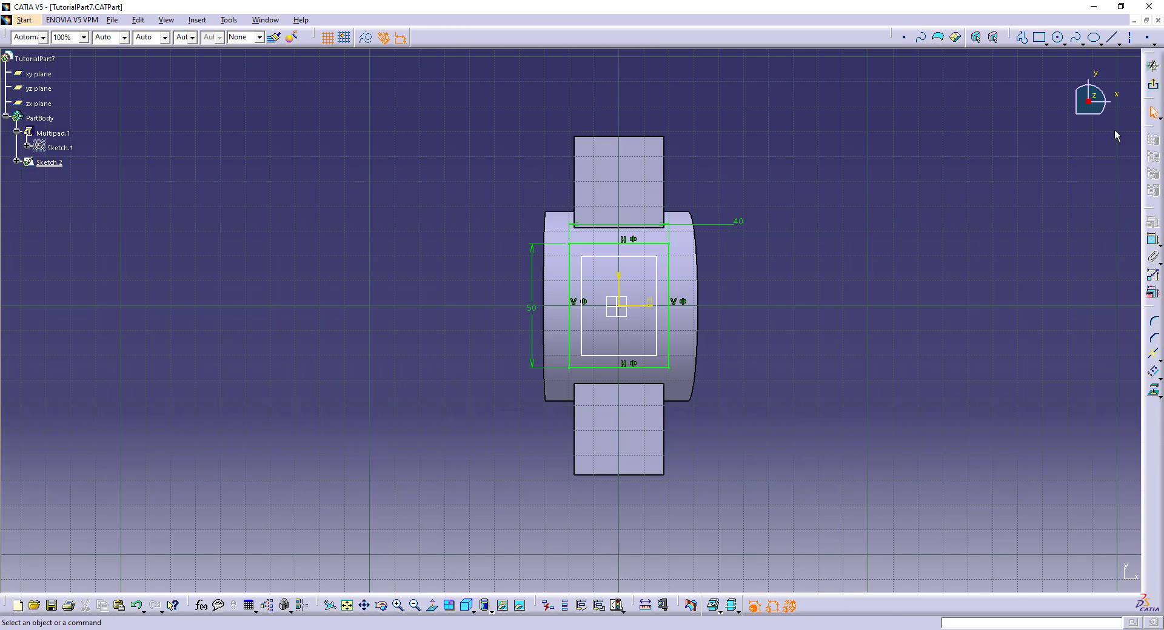
# - Pad Sketch.2 20 mm into a hollow square block on top of the arch
pyautogui.click(1153, 83)
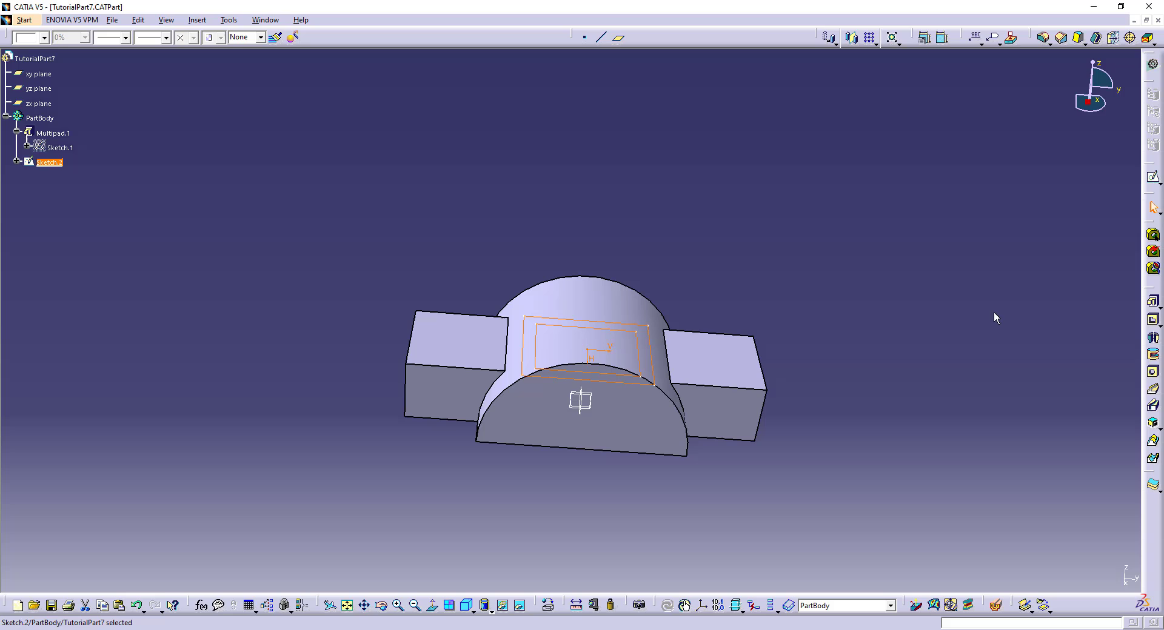
pyautogui.click(1155, 323)
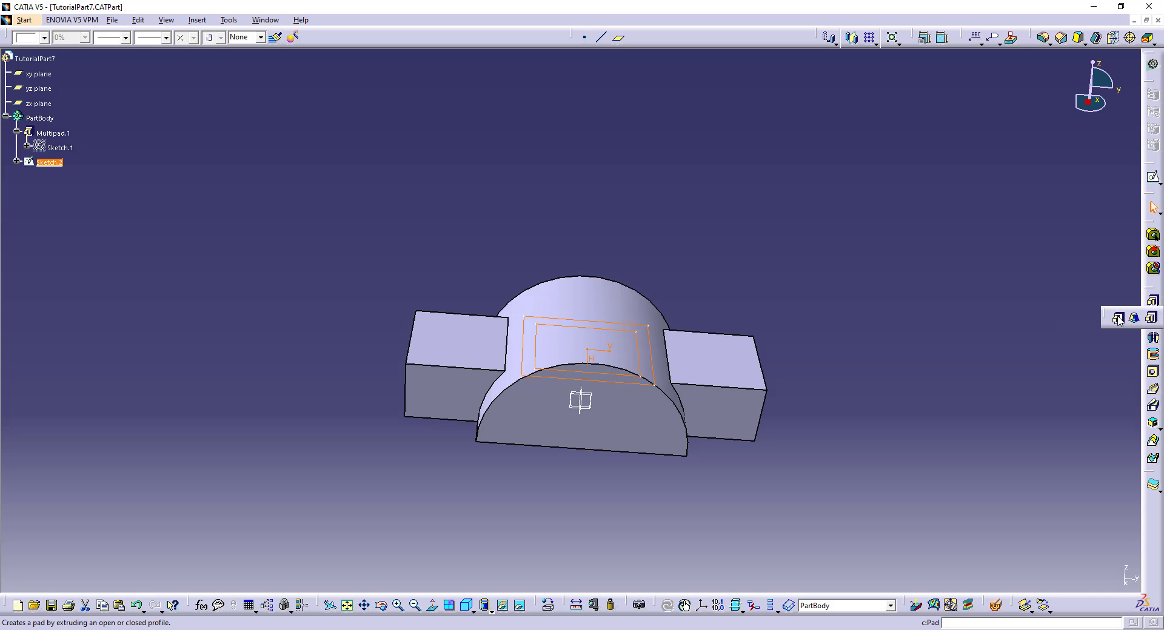
pyautogui.click(1117, 317)
pyautogui.hotkey('alt', 'Tab')
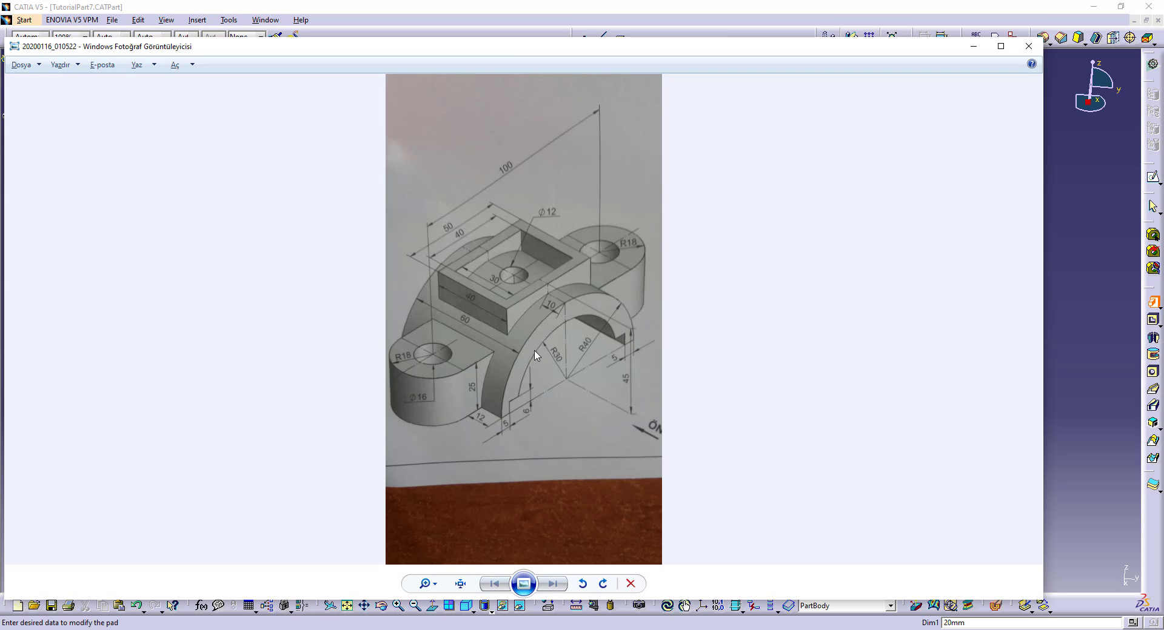
pyautogui.hotkey('alt', 'Tab')
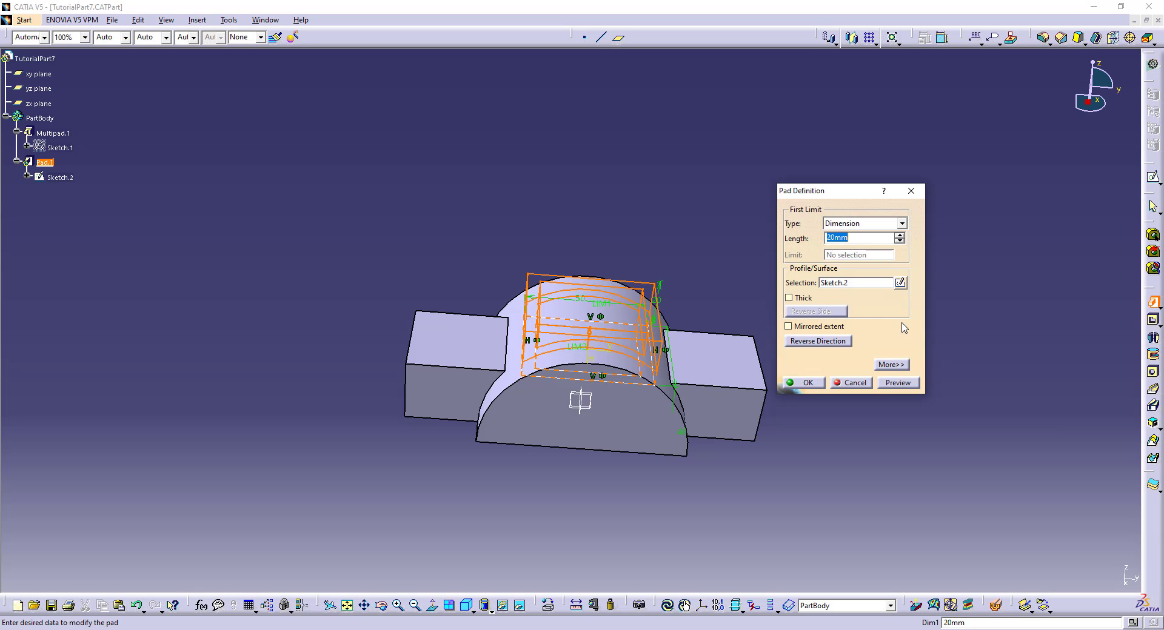
pyautogui.click(896, 383)
pyautogui.click(804, 383)
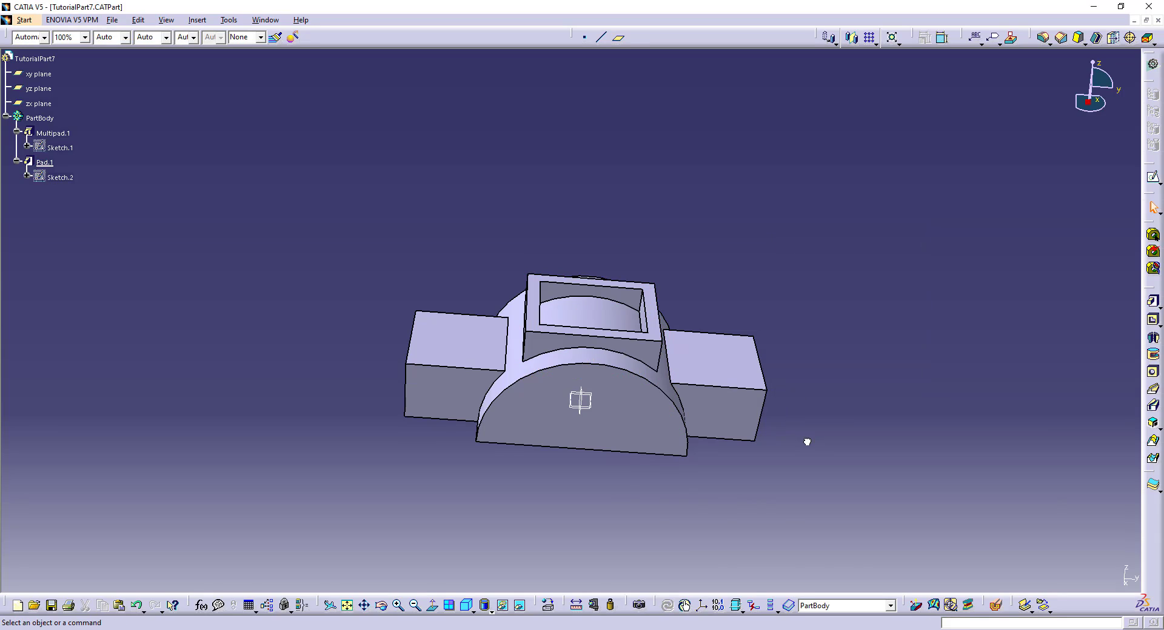
# - Select the four outer vertical end edges of both side blocks
pyautogui.hotkey('alt', 'Tab')
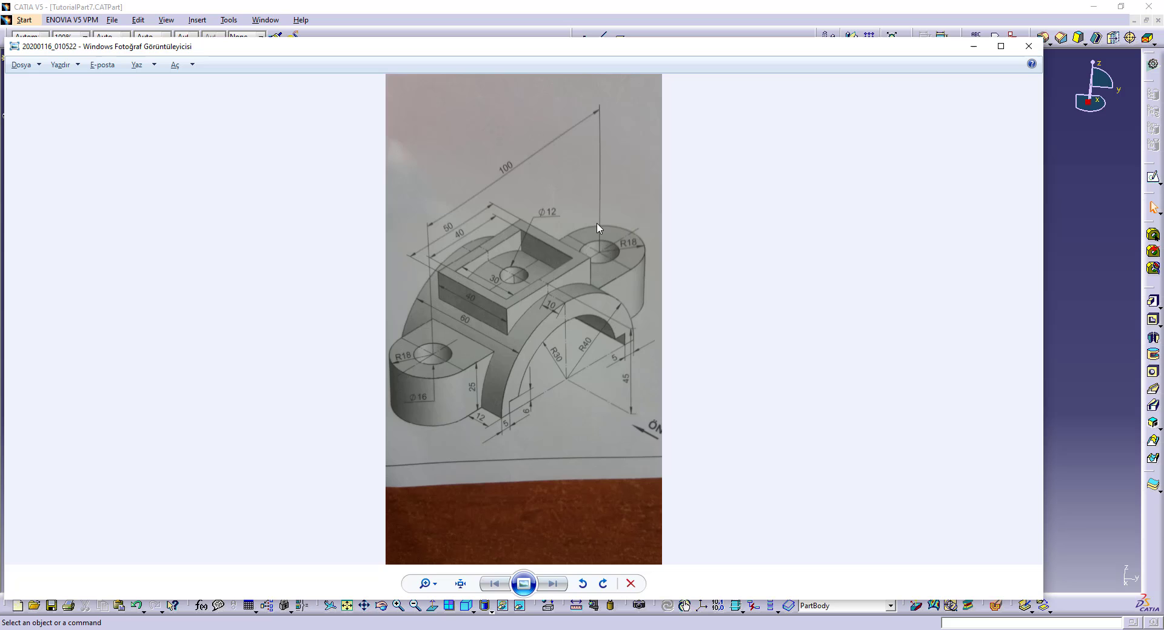
pyautogui.hotkey('alt', 'Tab')
pyautogui.hotkey('alt', 'Tab')
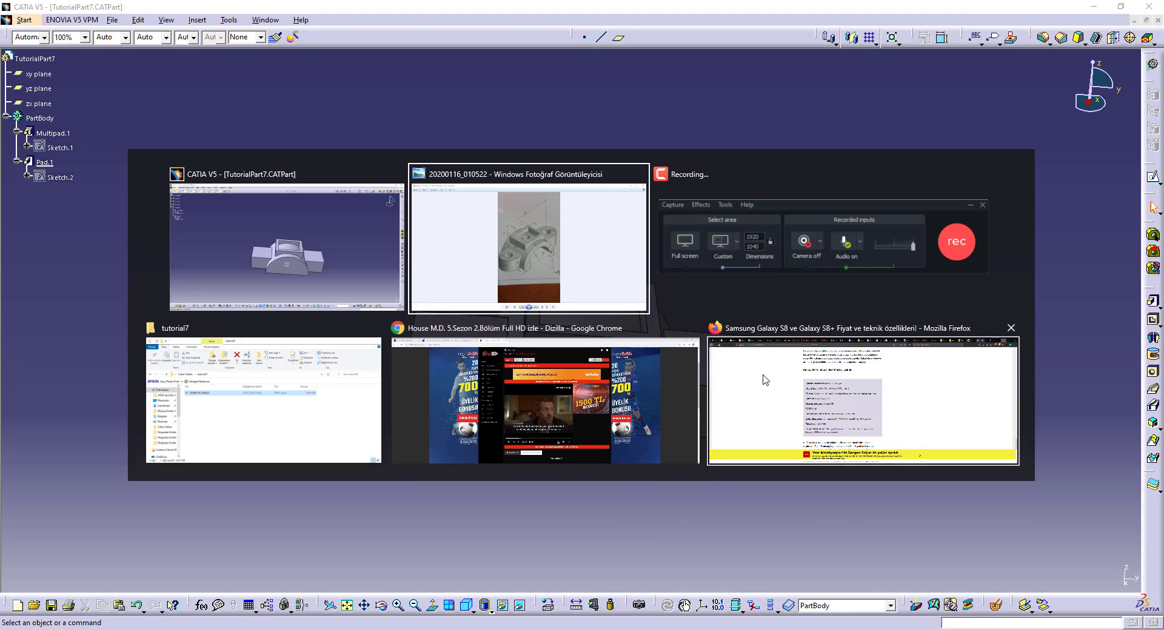
pyautogui.hotkey('alt', 'Tab')
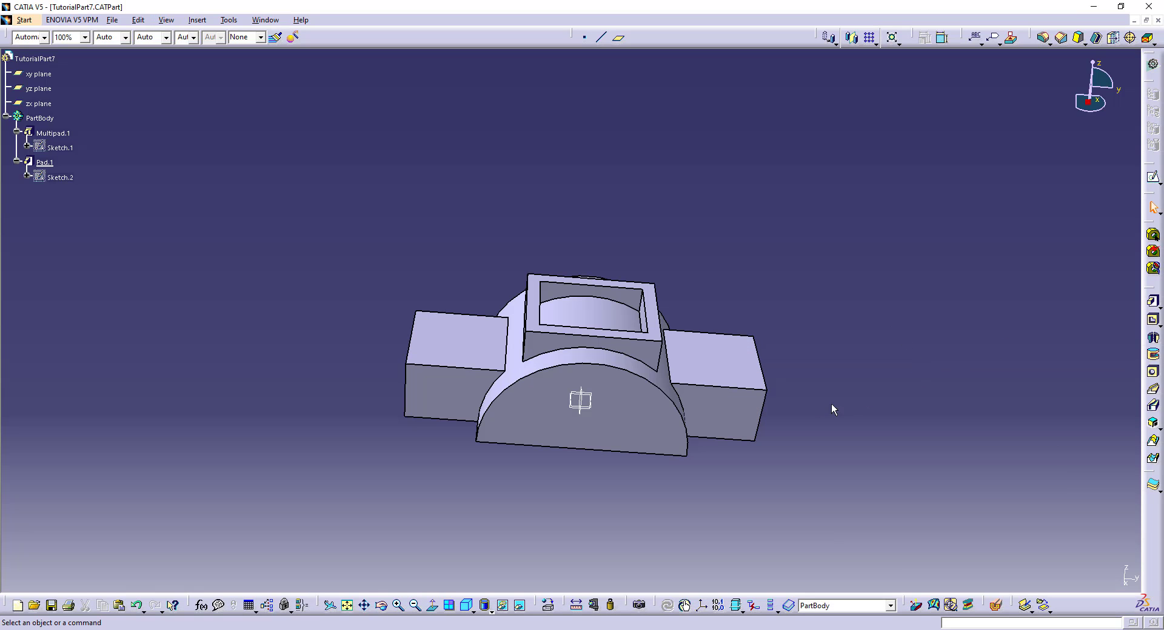
pyautogui.click(765, 400)
pyautogui.moveTo(831, 366); pyautogui.dragTo(670, 402, button='middle')
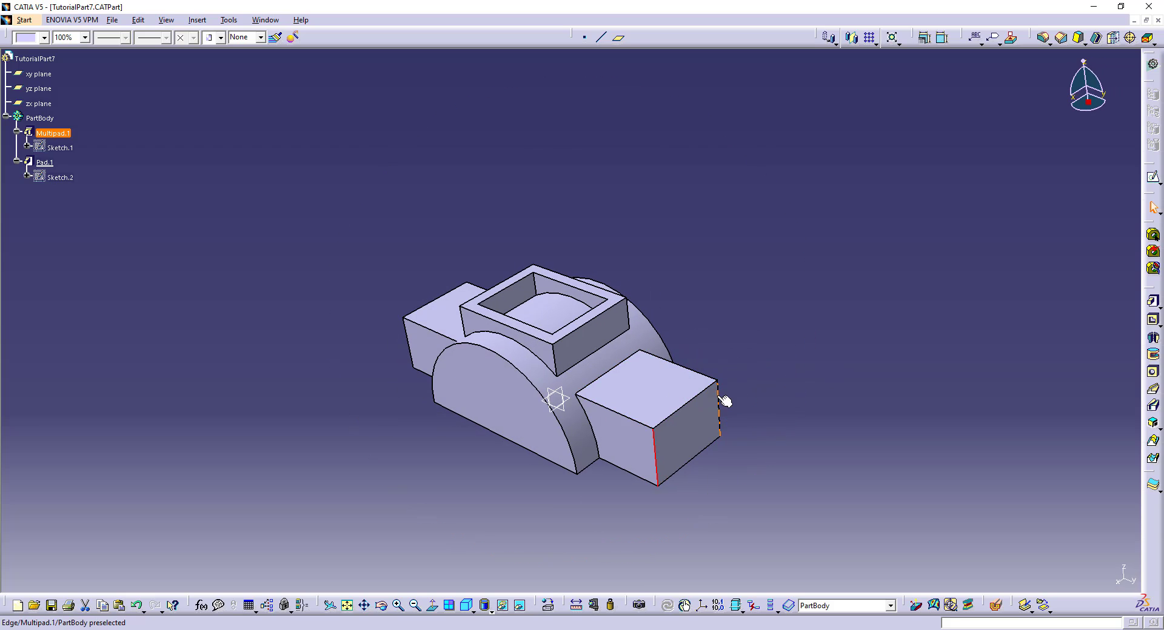
pyautogui.keyDown('ctrl'); pyautogui.click(721, 402); pyautogui.keyUp('ctrl')
pyautogui.moveTo(515, 386); pyautogui.dragTo(438, 387, button='middle')
pyautogui.keyDown('ctrl'); pyautogui.click(439, 416); pyautogui.keyUp('ctrl')
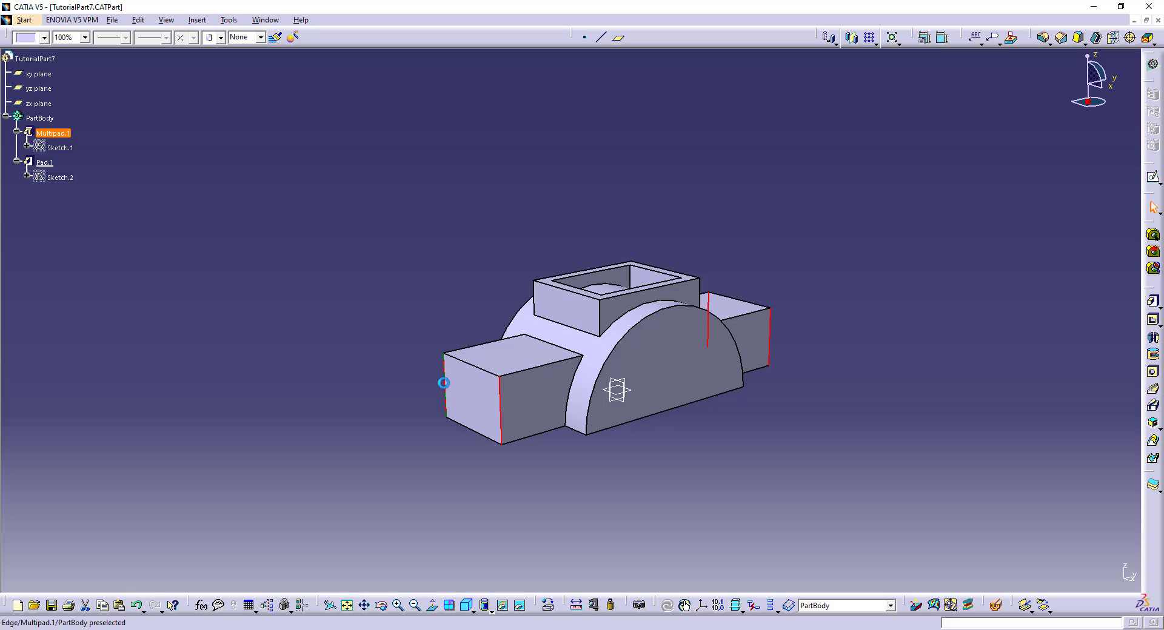
pyautogui.keyDown('ctrl'); pyautogui.click(444, 383); pyautogui.keyUp('ctrl')
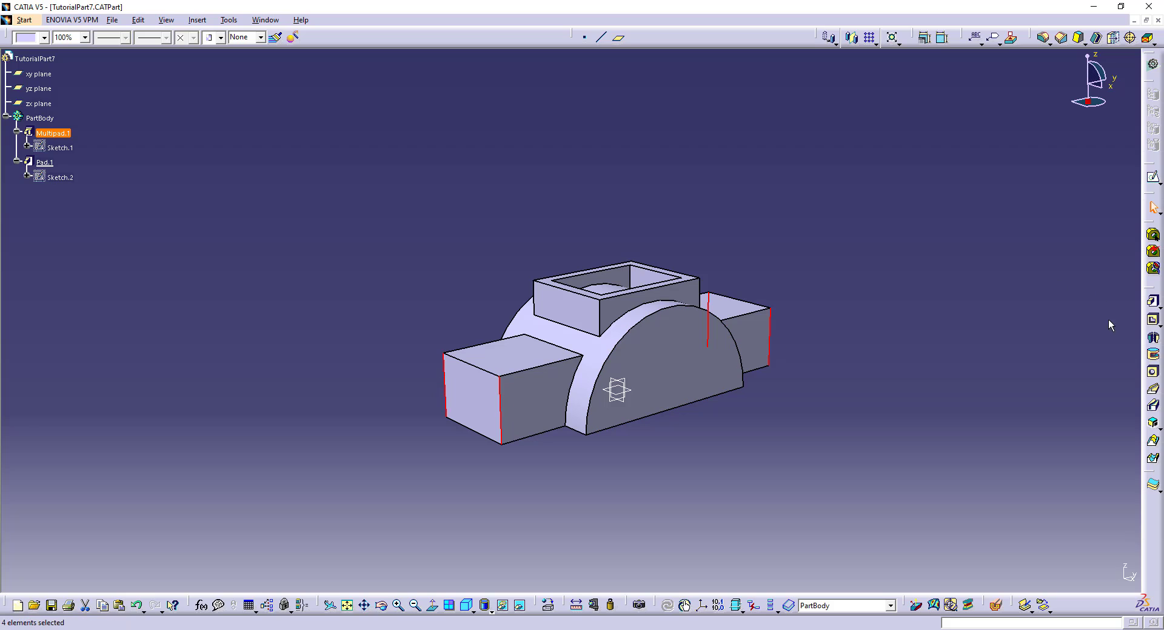
# - Round the four selected edges with an 18 mm edge fillet
pyautogui.click(1043, 37)
pyautogui.write('20')
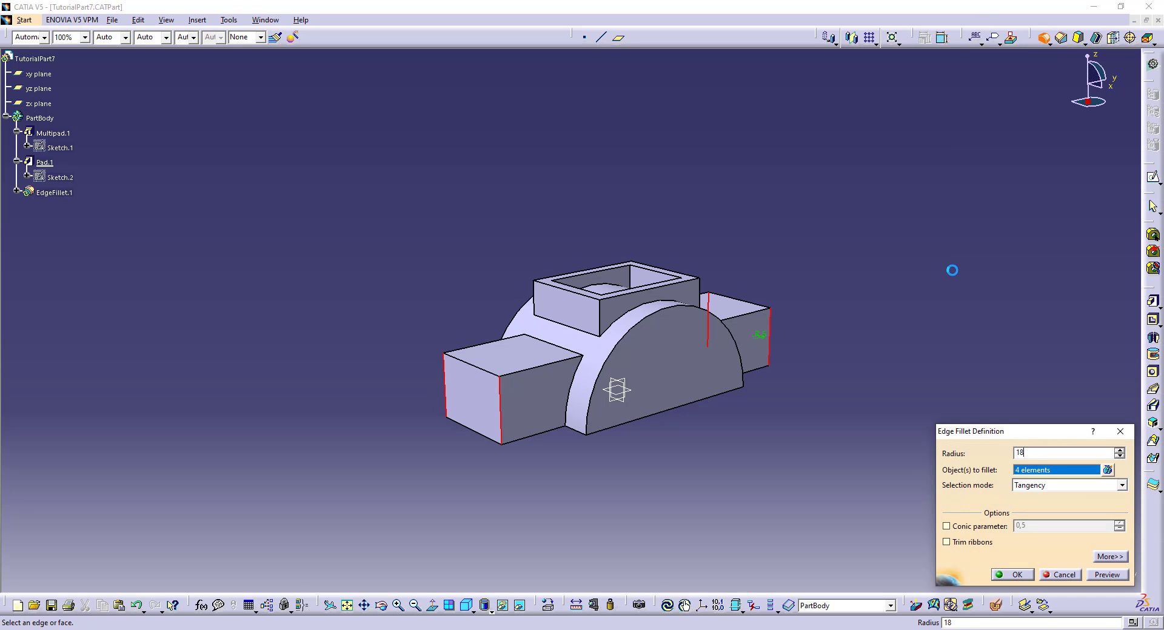
pyautogui.press('Return')
pyautogui.moveTo(774, 244); pyautogui.dragTo(642, 405, button='middle')
pyautogui.click(639, 409)
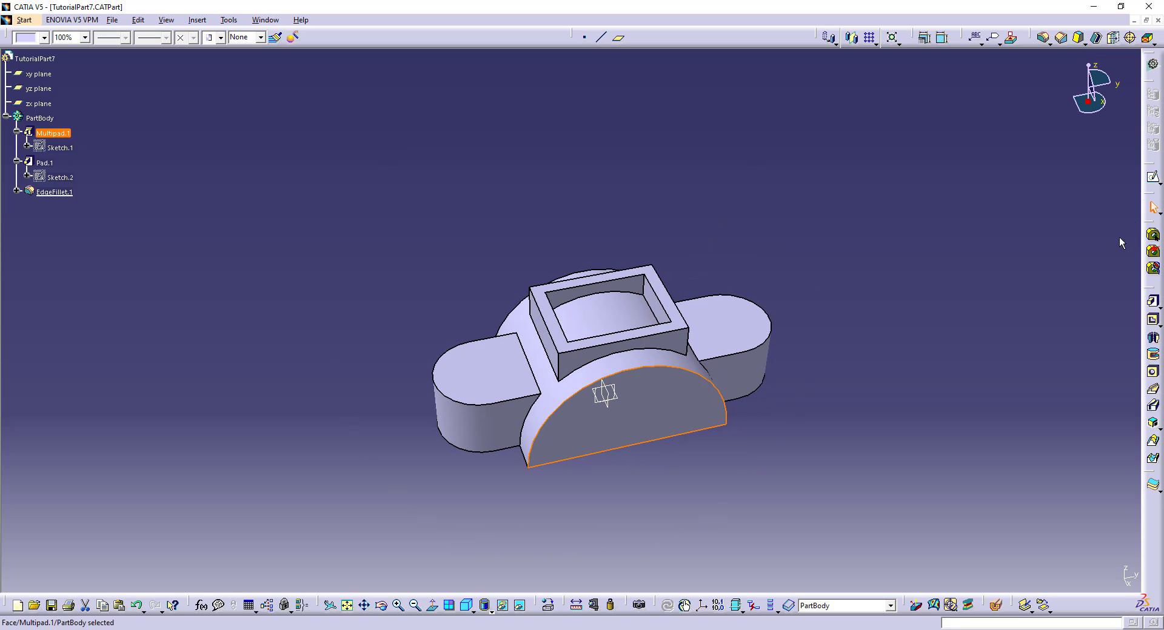
# - Start a new sketch on the bracket's front half-disc face
pyautogui.click(1153, 177)
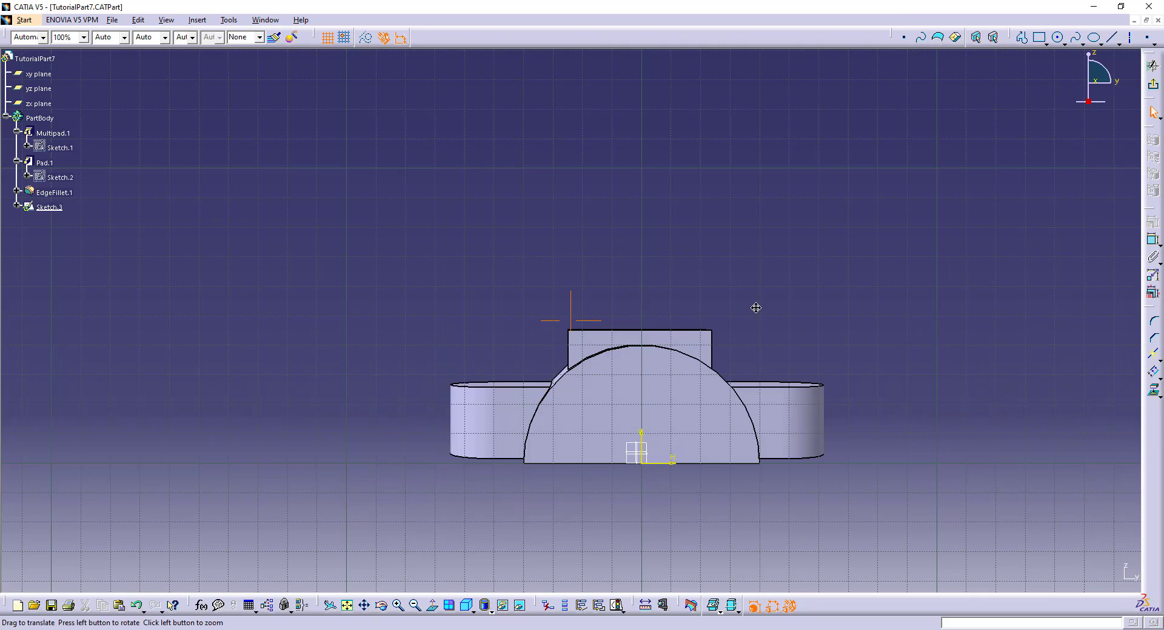
pyautogui.hotkey('alt', 'Tab')
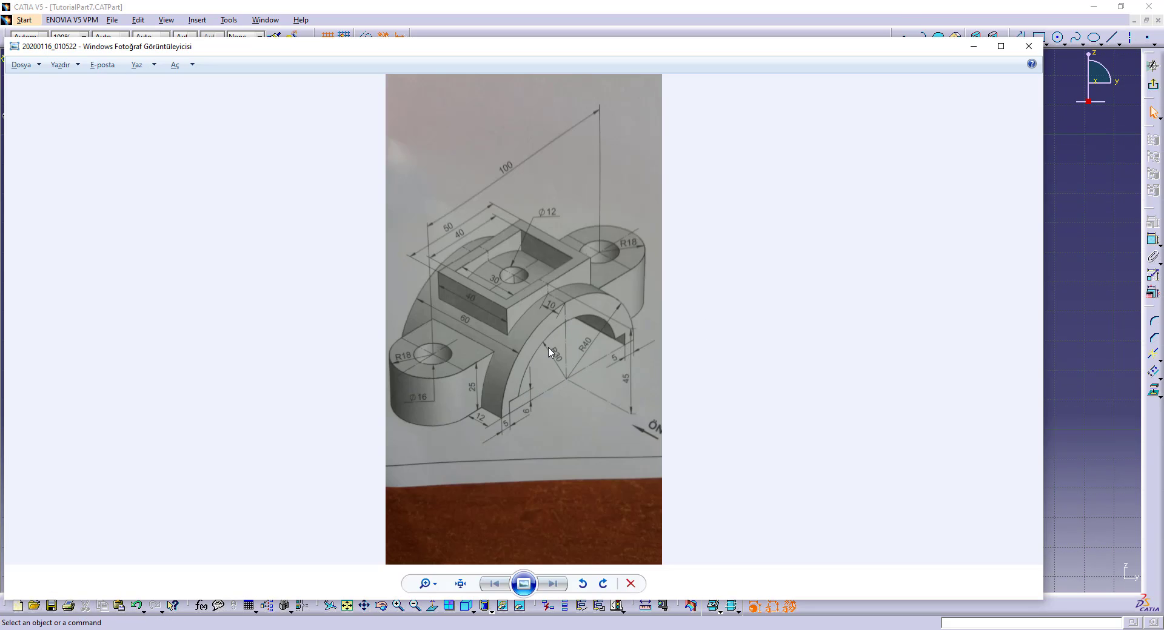
pyautogui.hotkey('alt', 'Tab')
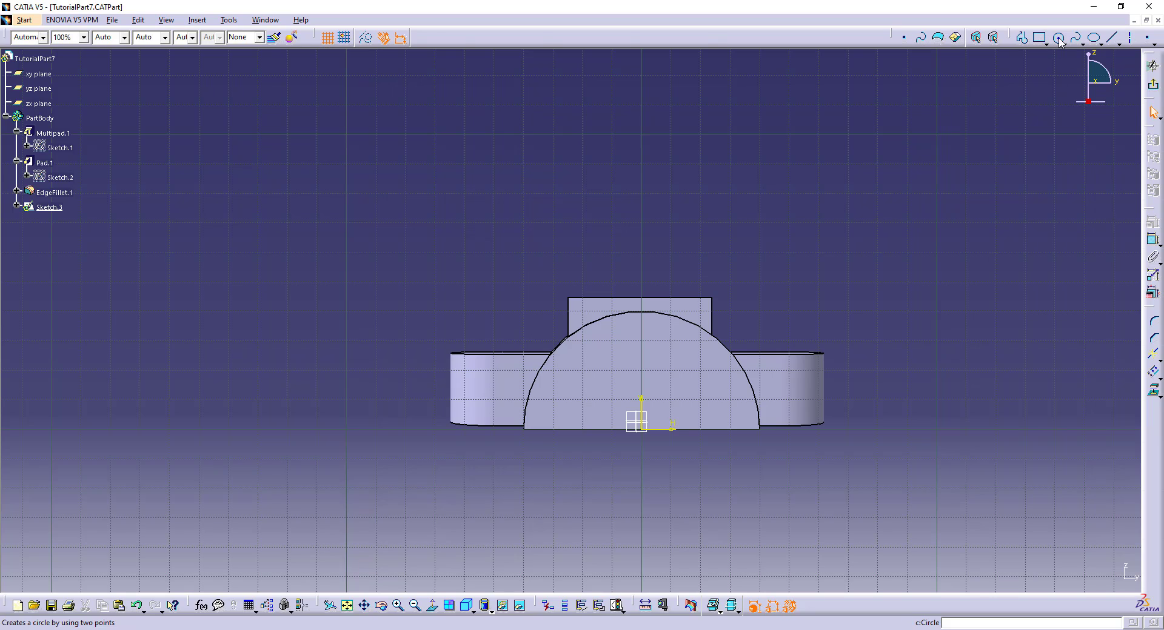
# - Draw a radius 30 circle centred on the sketch origin
pyautogui.click(1057, 38)
pyautogui.click(643, 429)
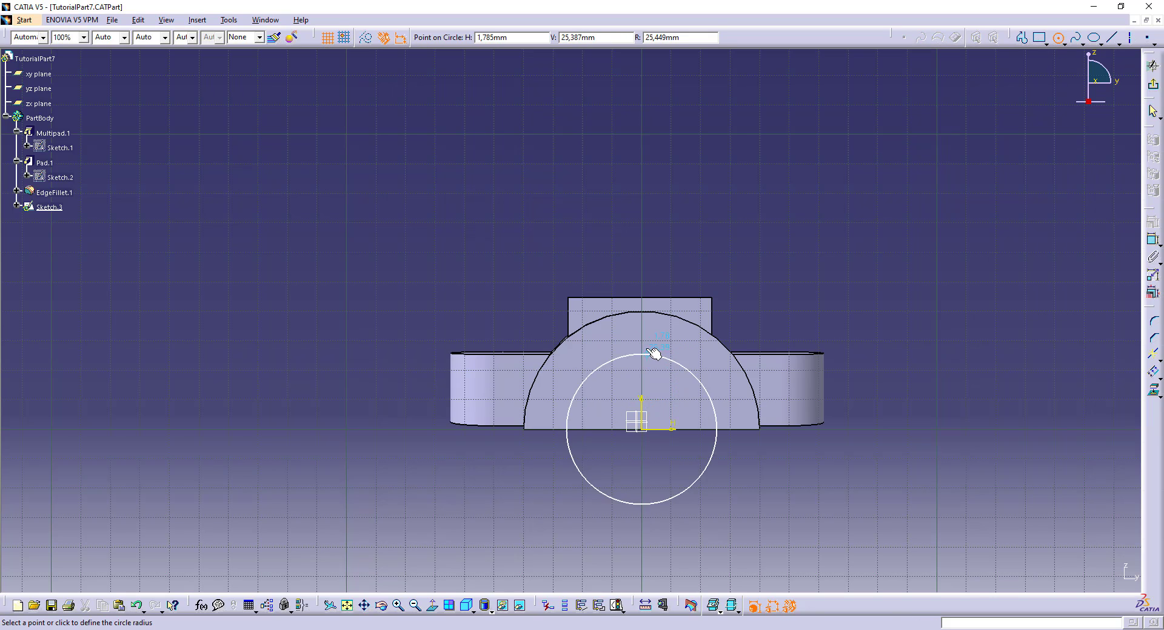
pyautogui.press('Tab')
pyautogui.press('Tab')
pyautogui.press('Tab')
pyautogui.write('30')
pyautogui.press('Return')
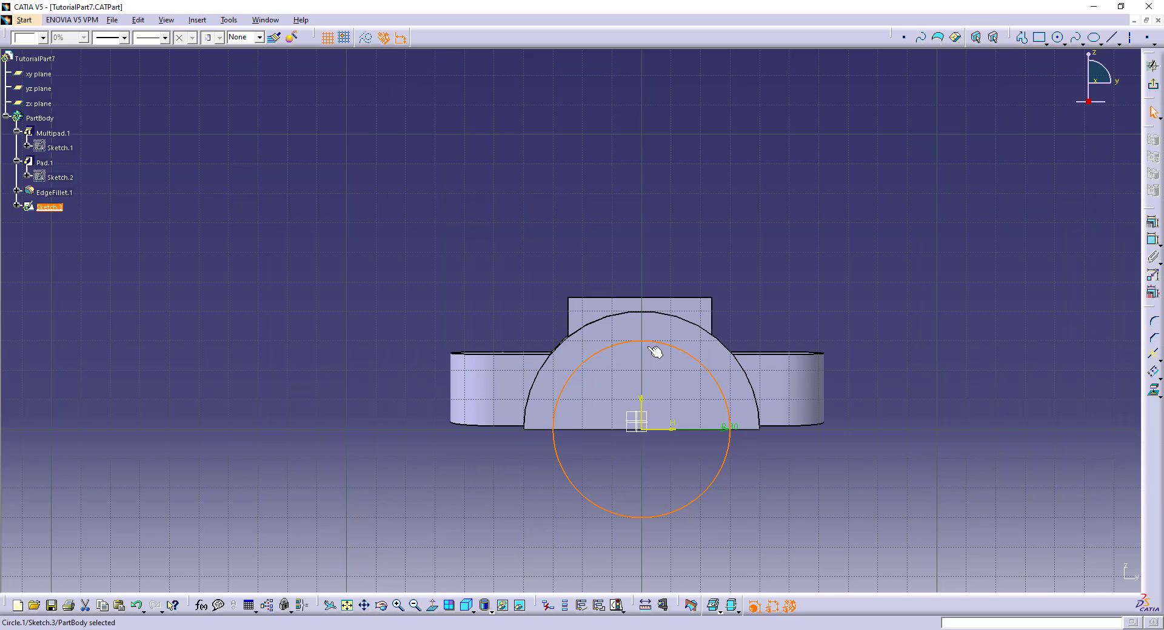
pyautogui.hotkey('alt', 'Tab')
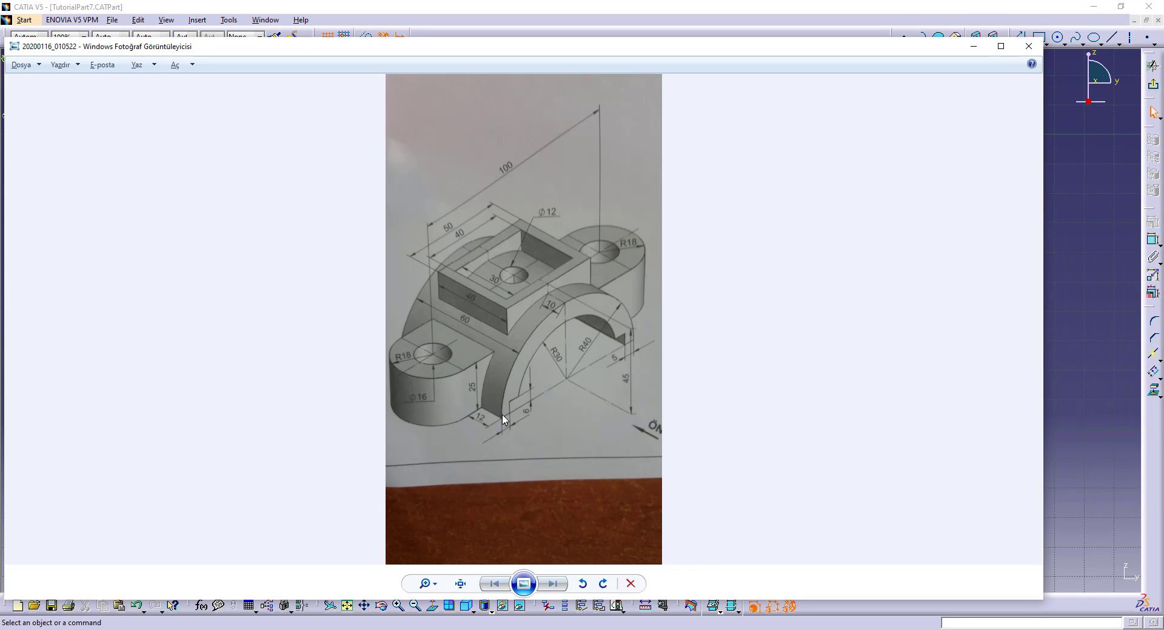
pyautogui.hotkey('alt', 'Tab')
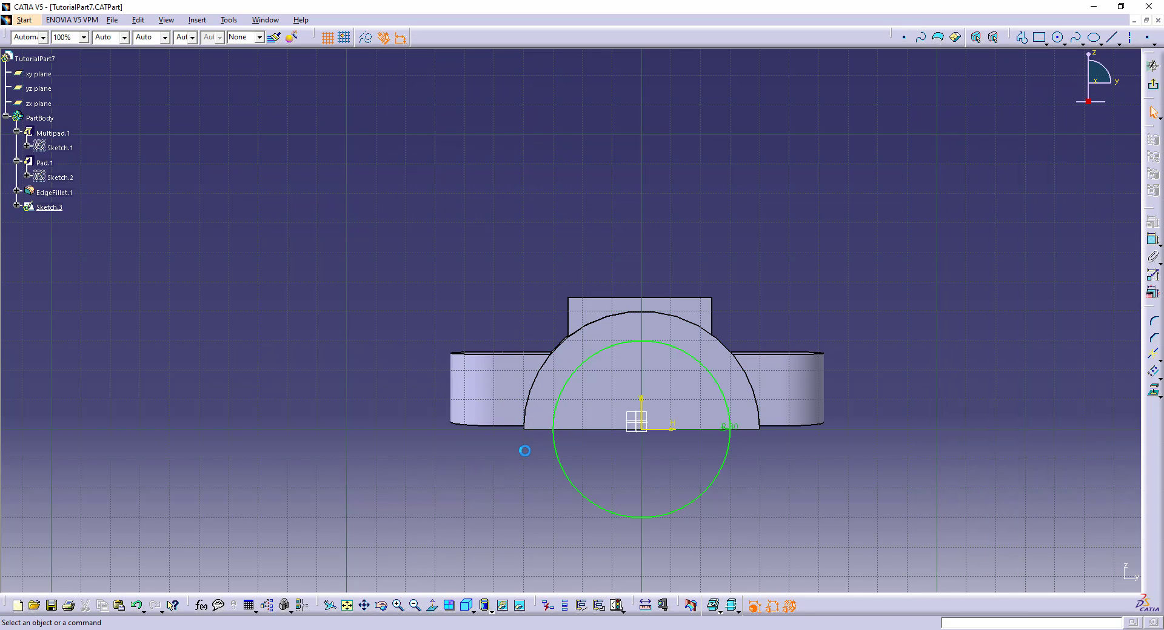
# - Draw a short horizontal line and a vertical line forming the notch at the arch's left foot
pyautogui.click(1111, 37)
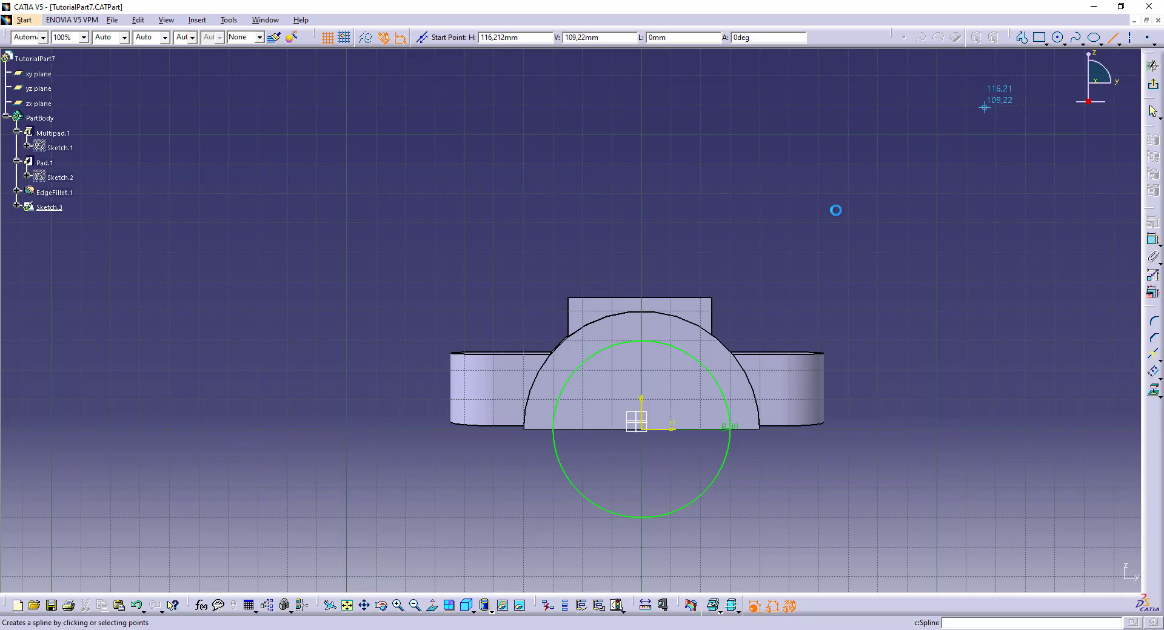
pyautogui.click(553, 408)
pyautogui.click(539, 408)
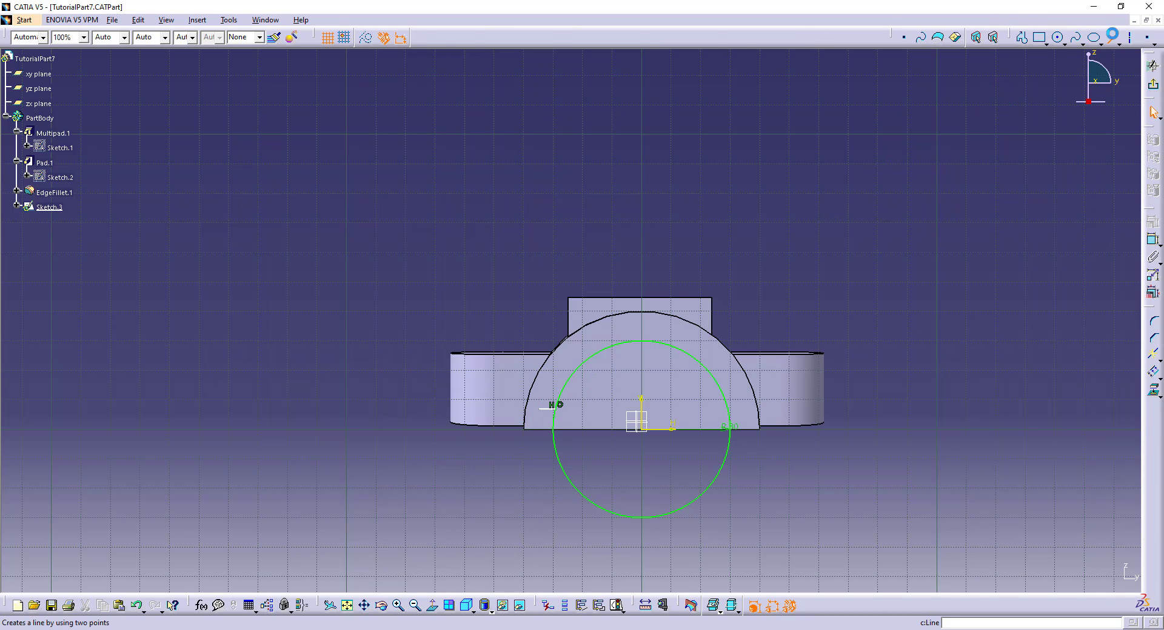
pyautogui.click(1112, 37)
pyautogui.click(541, 409)
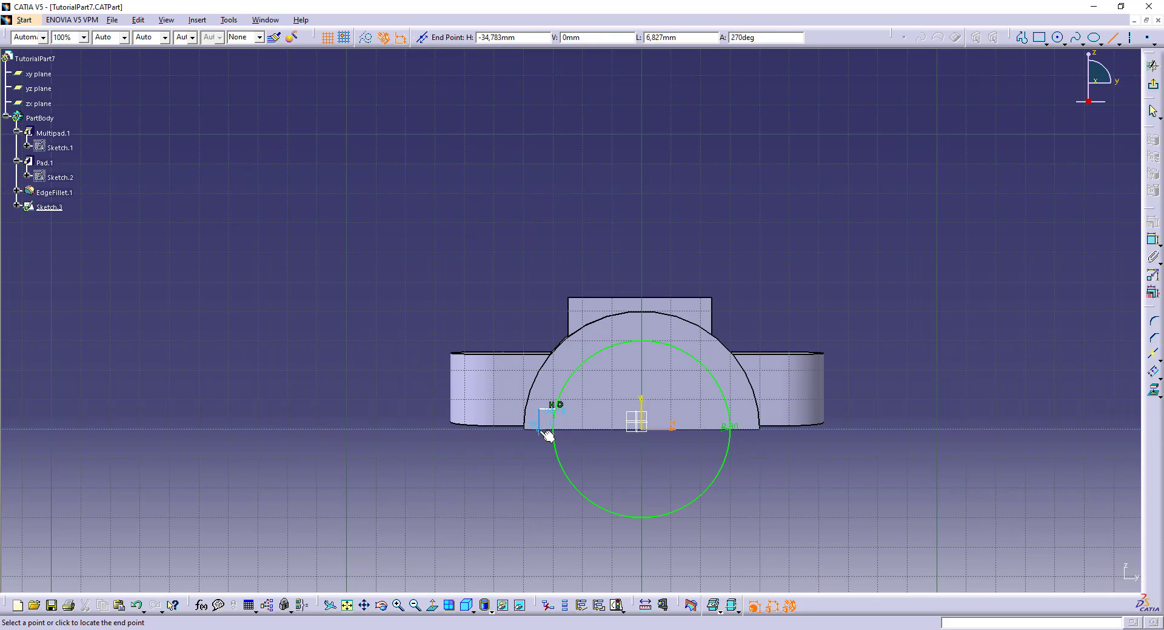
pyautogui.click(542, 429)
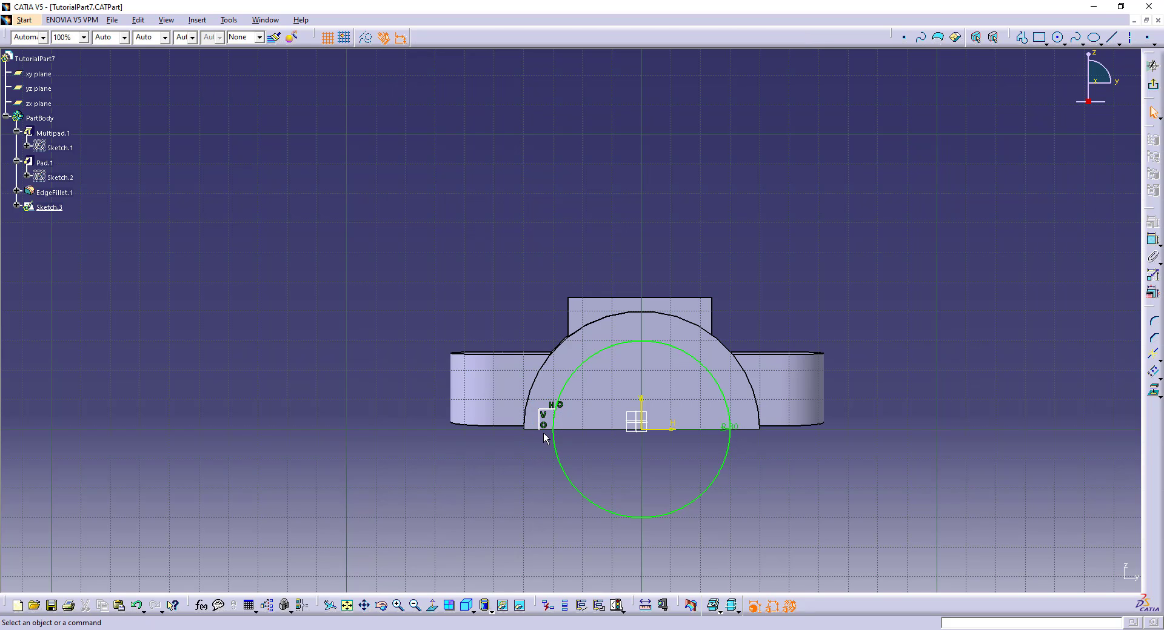
pyautogui.click(541, 428)
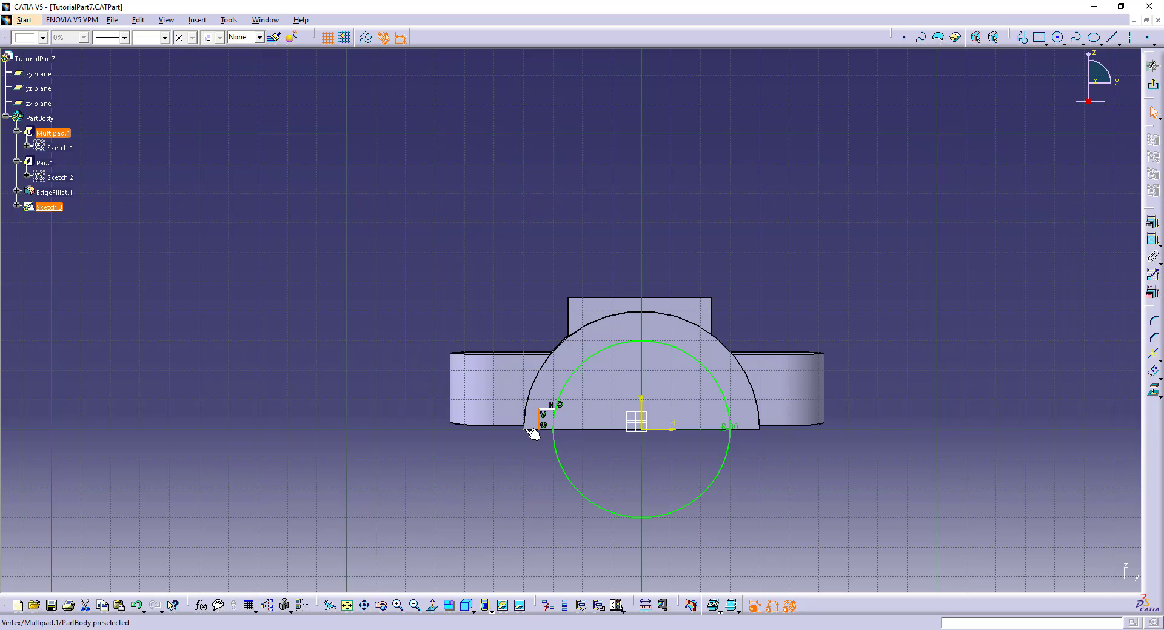
# - Dimension the notch with a 5 mm offset and a 6 mm vertical length
pyautogui.click(525, 430)
pyautogui.click(1153, 239)
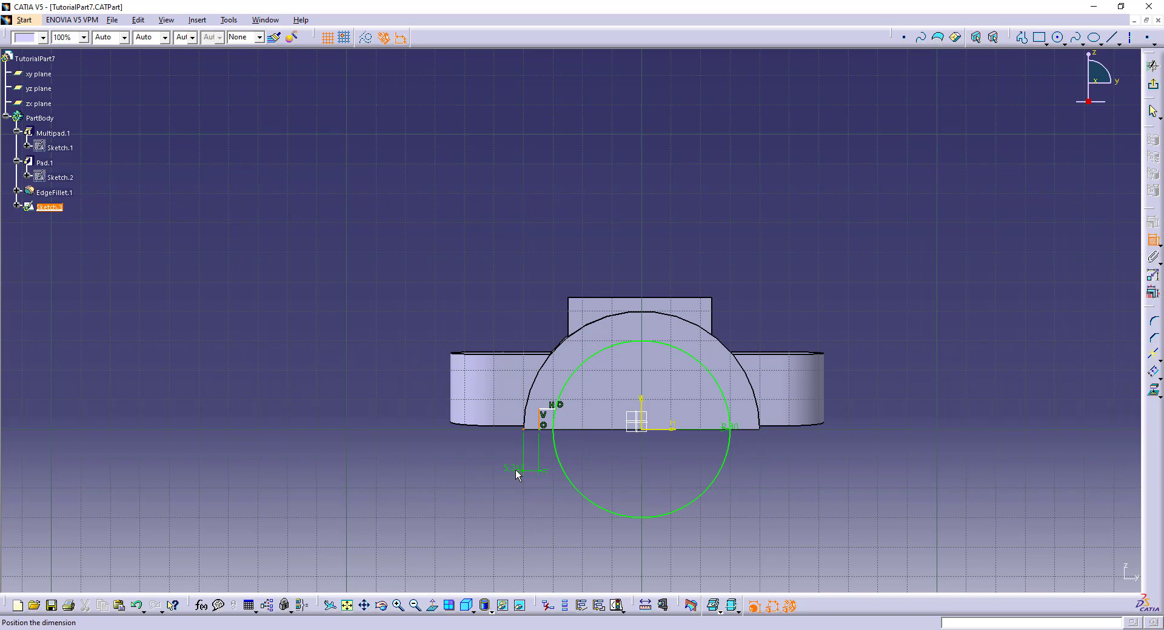
pyautogui.click(515, 470)
pyautogui.doubleClick(514, 468)
pyautogui.write('5')
pyautogui.press('Return')
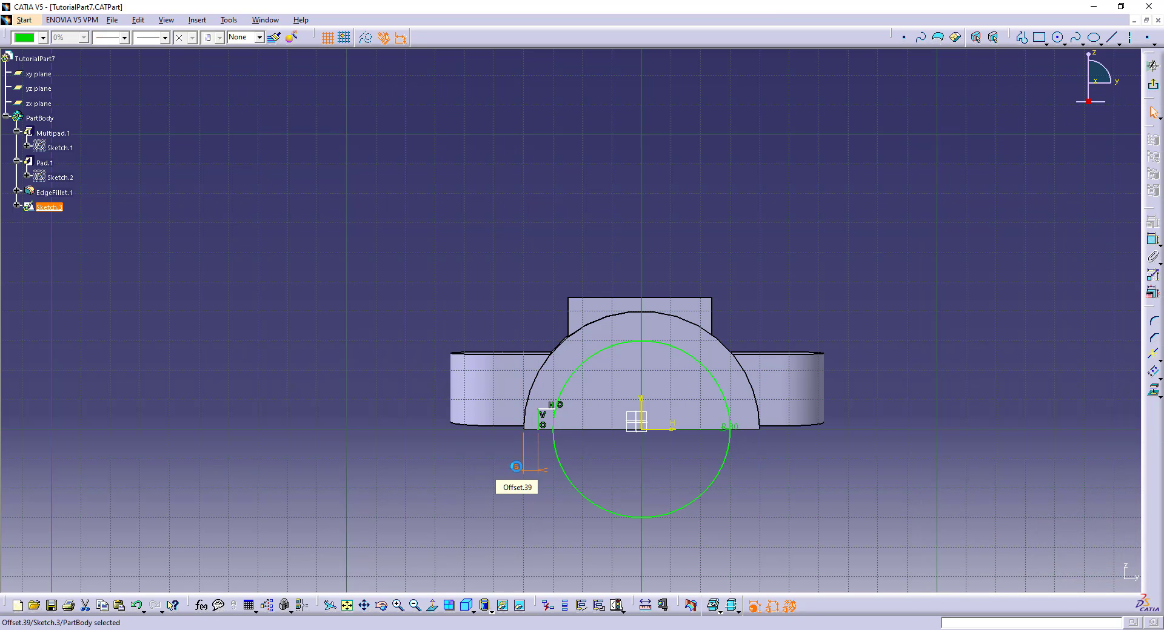
pyautogui.click(540, 417)
pyautogui.click(1153, 239)
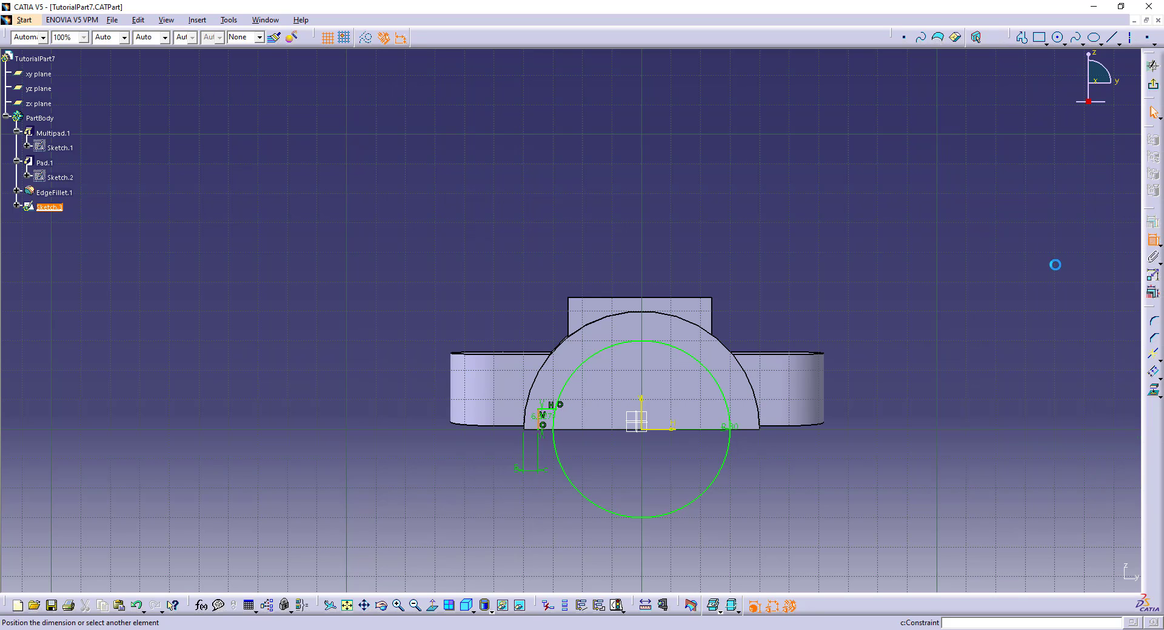
pyautogui.click(482, 441)
pyautogui.doubleClick(483, 442)
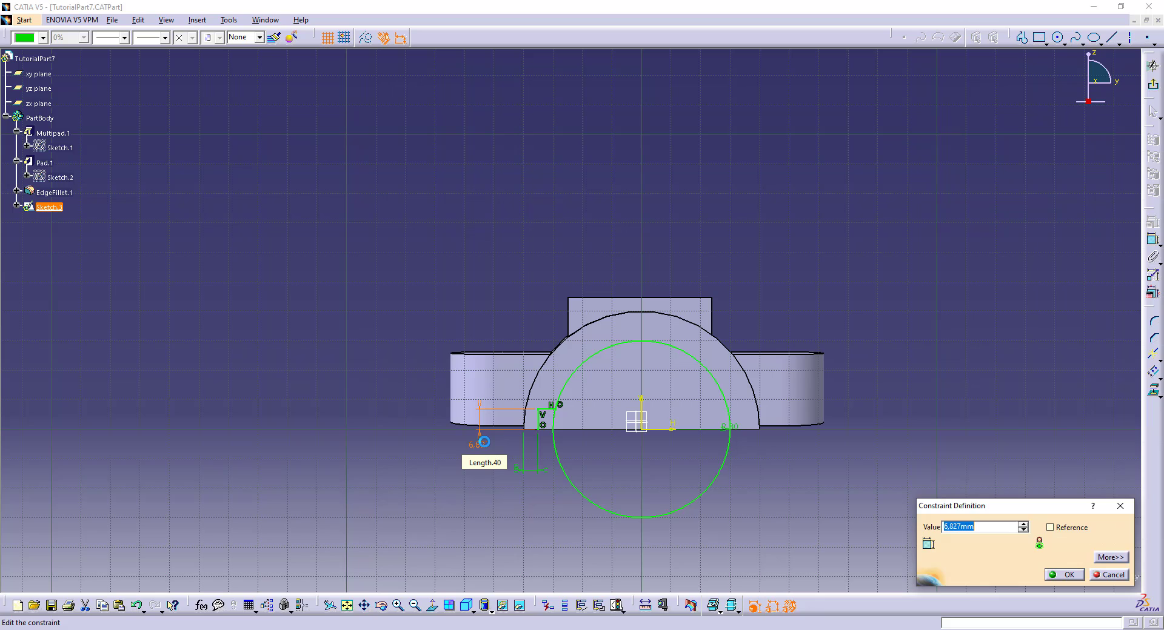
pyautogui.press('Return')
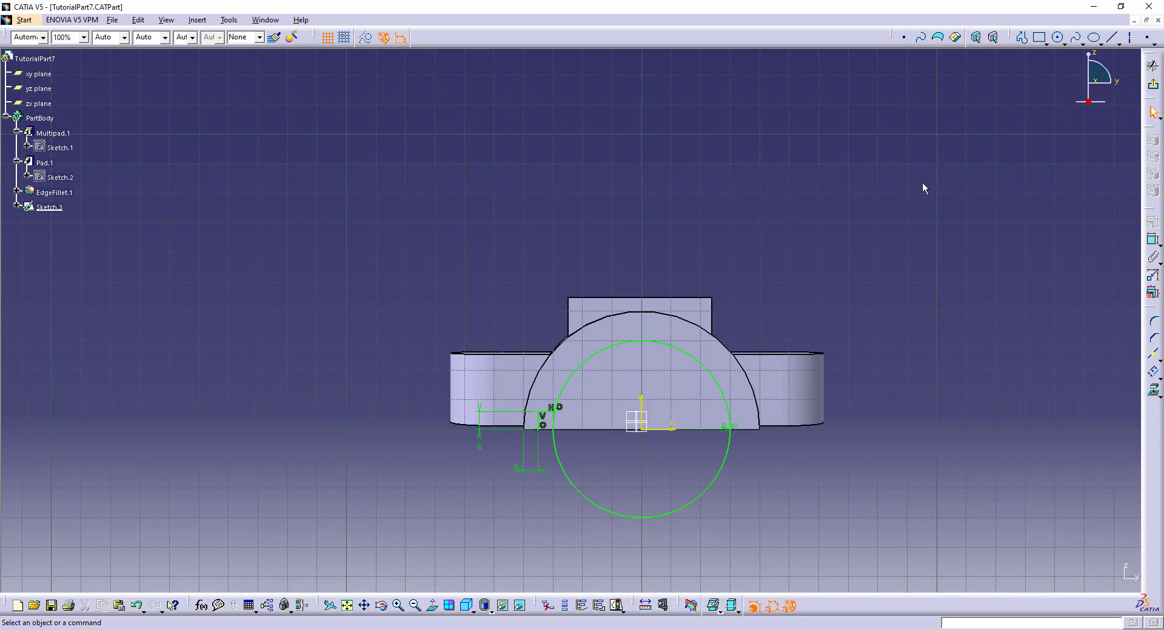
pyautogui.click(538, 420)
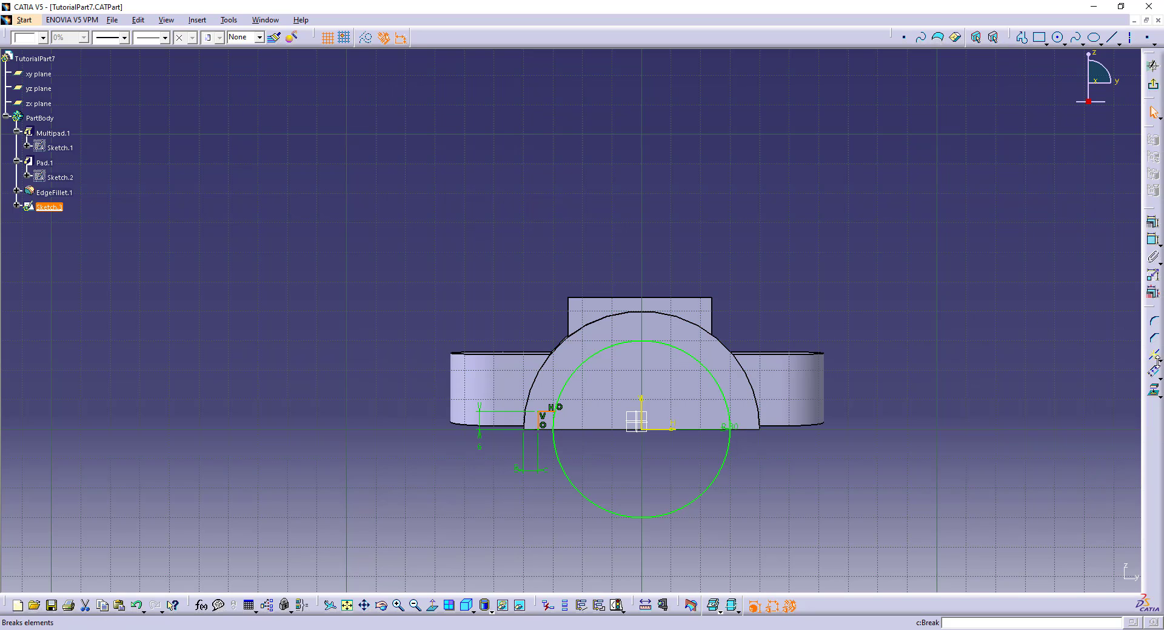
# - Mirror the notch about the V axis and draw a base line across both notches
pyautogui.click(1157, 394)
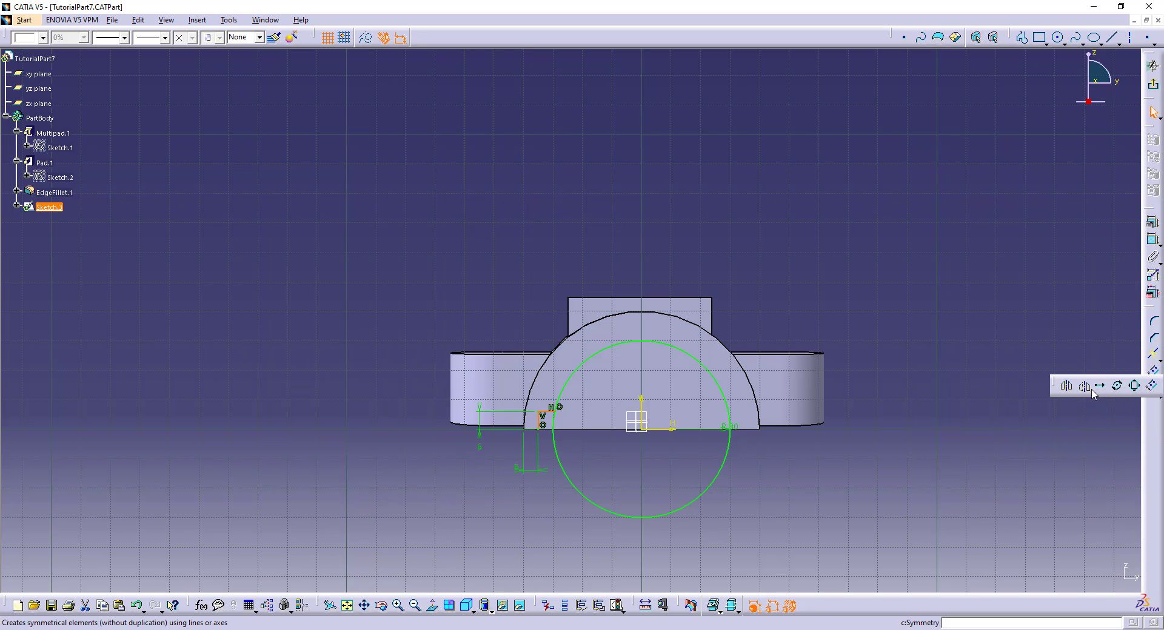
pyautogui.click(641, 405)
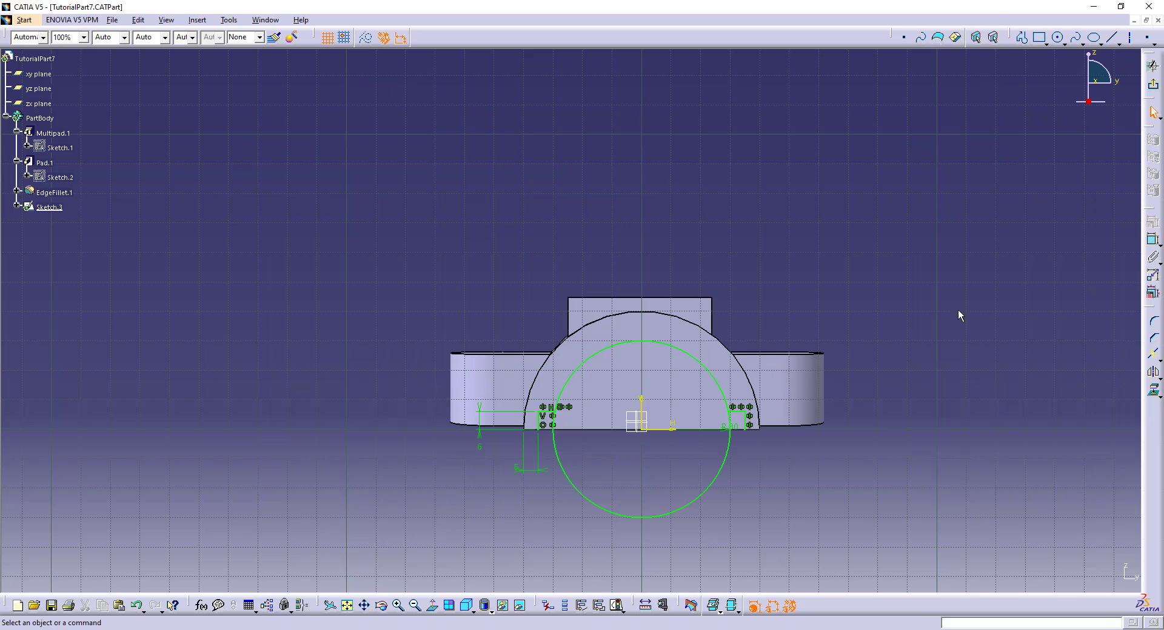
pyautogui.click(1023, 38)
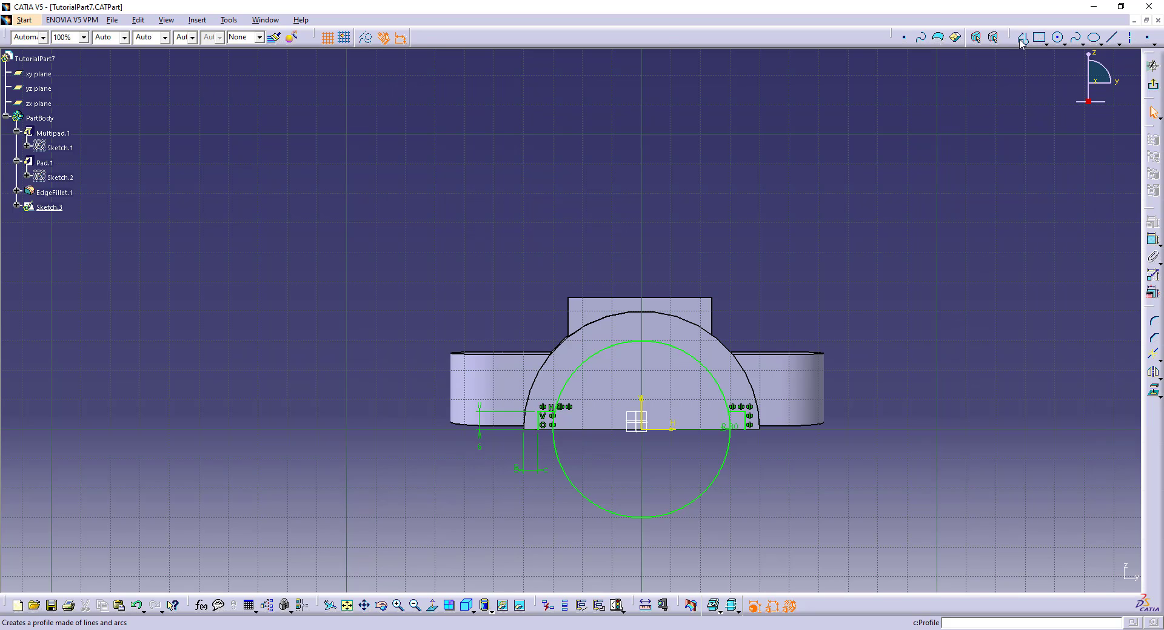
pyautogui.click(544, 429)
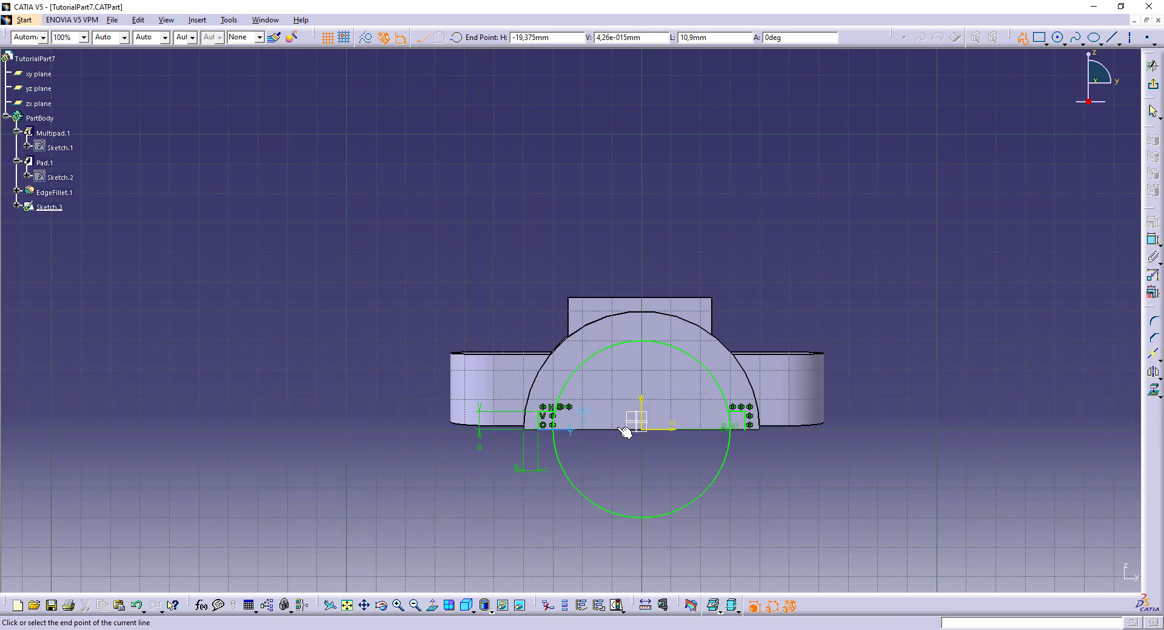
pyautogui.click(750, 430)
pyautogui.press('Escape')
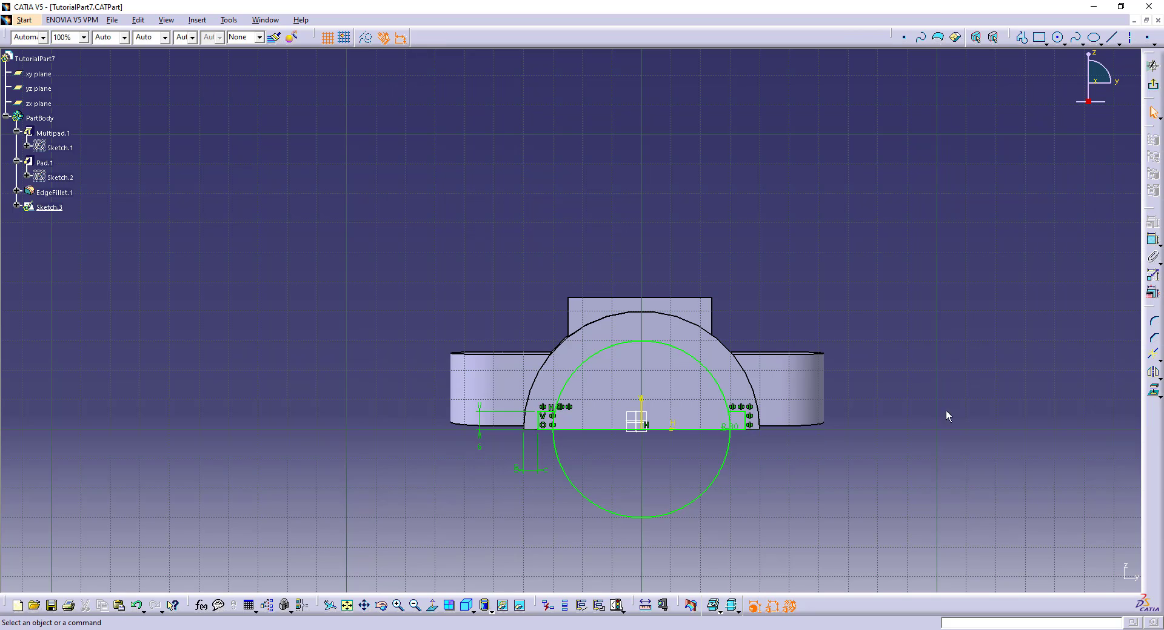
# - Quick-trim the base line's right end and the circle's lower half
pyautogui.click(1159, 362)
pyautogui.click(1117, 377)
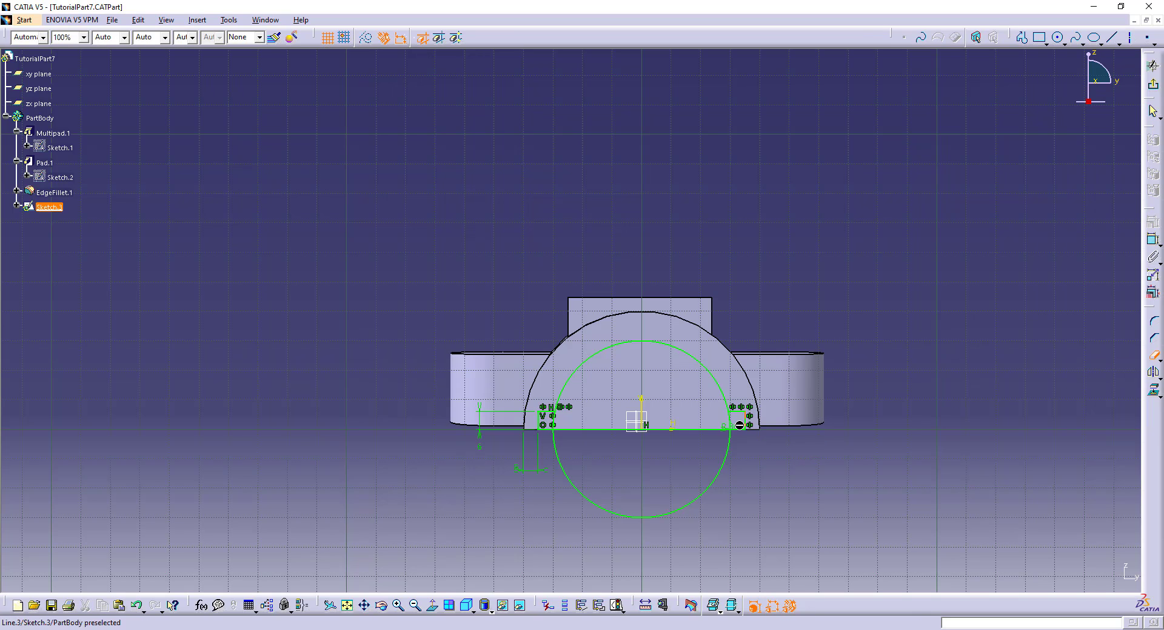
pyautogui.click(740, 426)
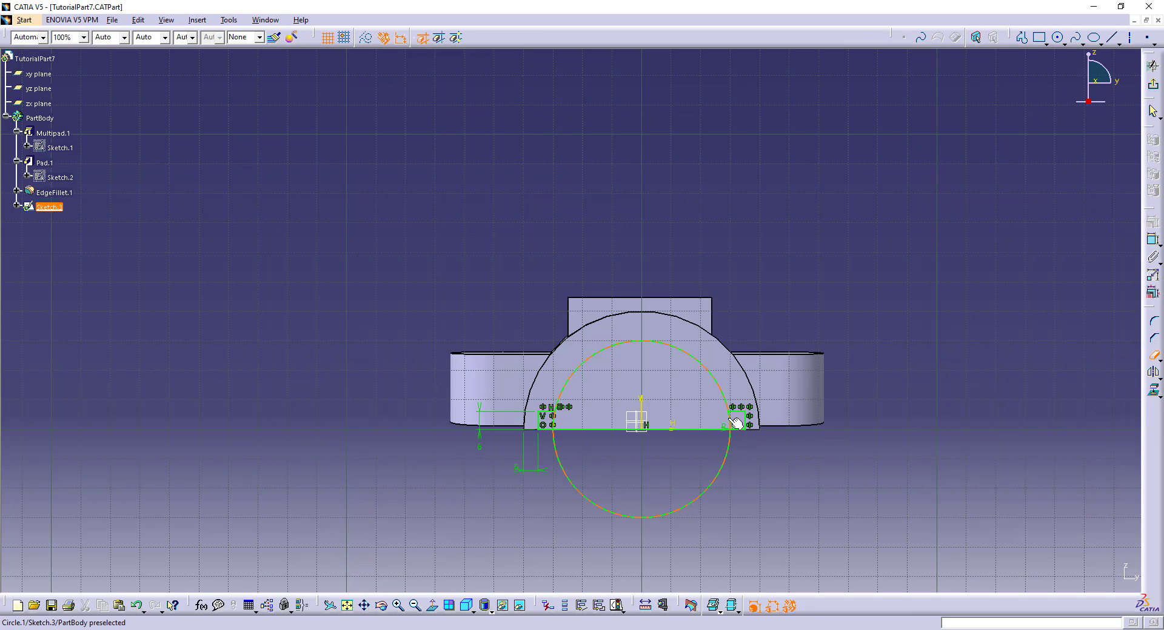
pyautogui.click(1152, 357)
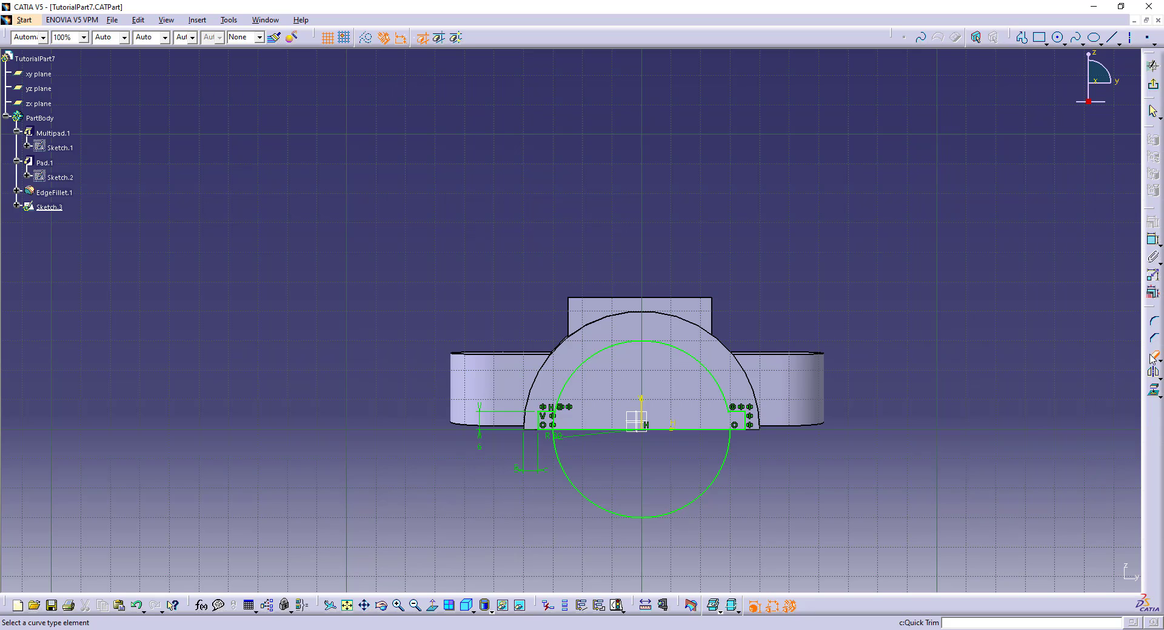
pyautogui.click(728, 467)
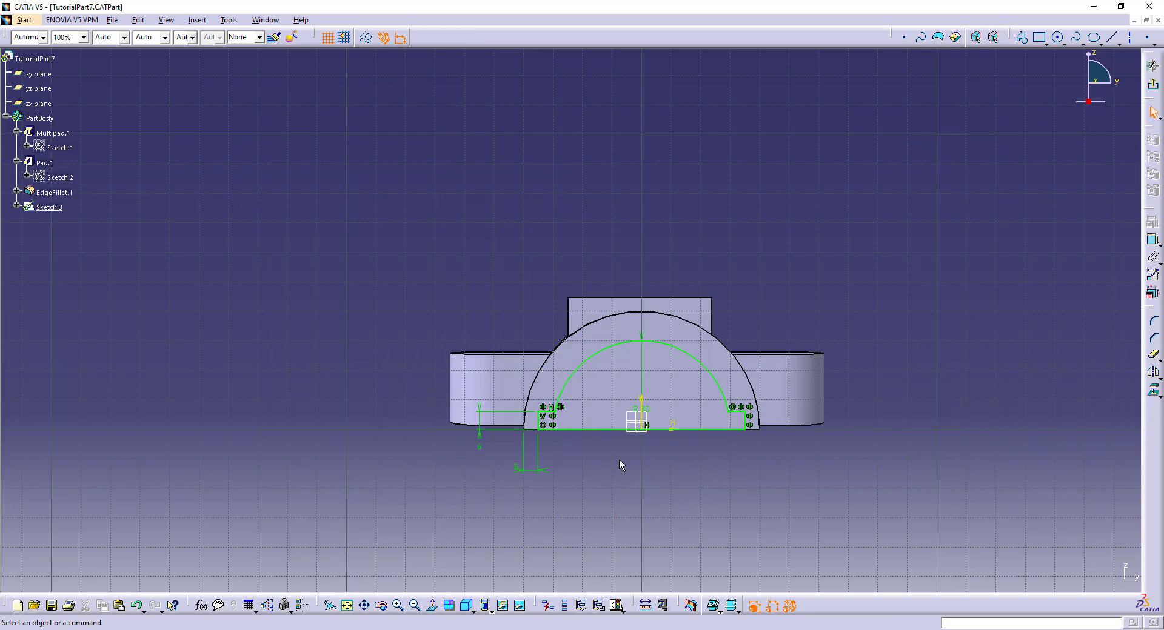
# - Pocket Sketch.3 Up to next, cutting the R30 passage through the arch
pyautogui.click(1154, 88)
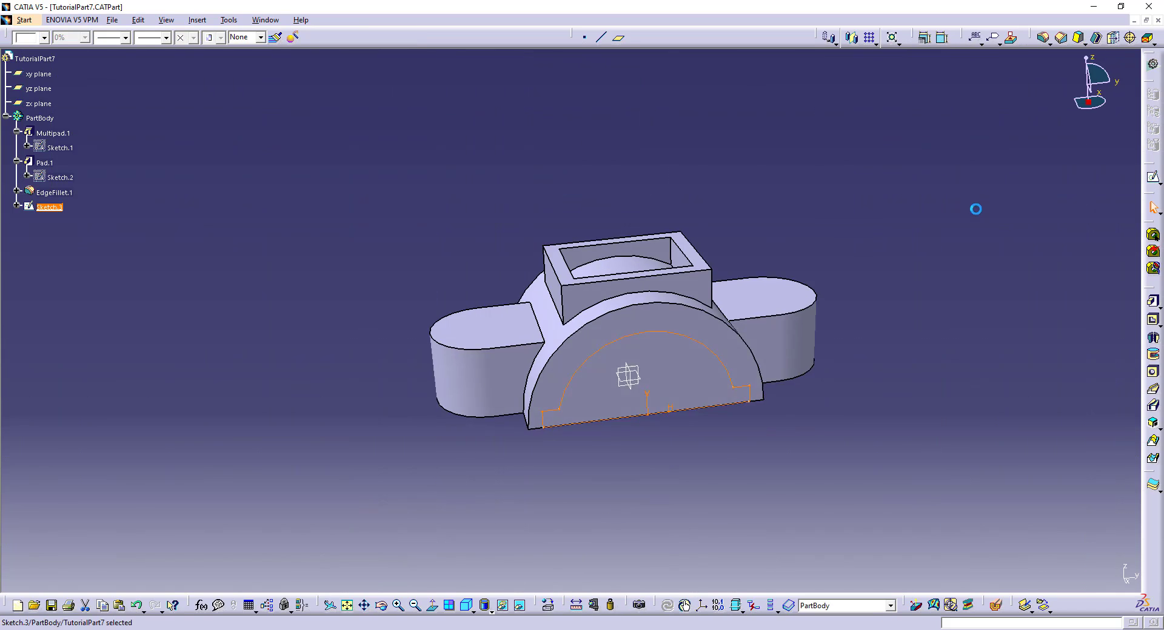
pyautogui.click(1152, 318)
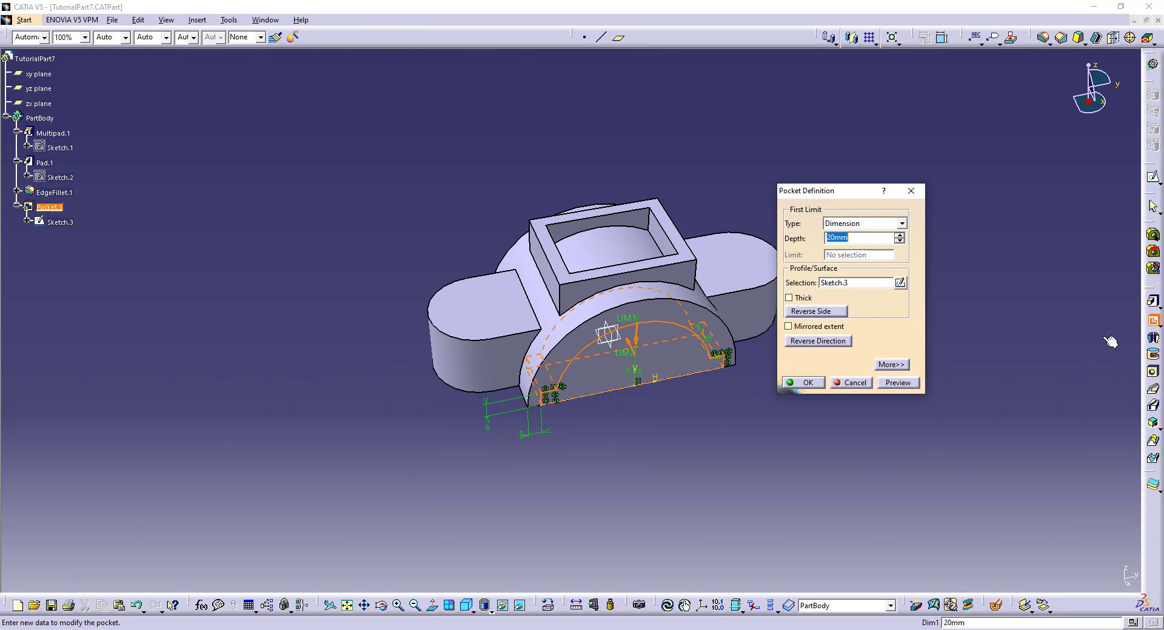
pyautogui.click(901, 223)
pyautogui.click(861, 245)
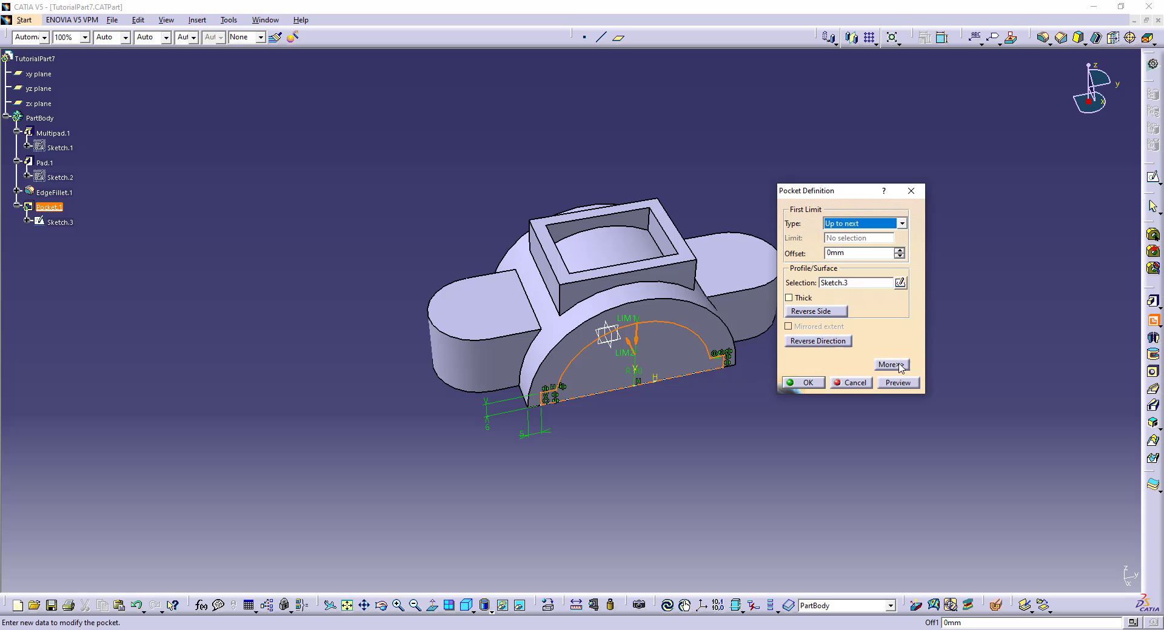
pyautogui.click(897, 382)
pyautogui.click(803, 382)
pyautogui.moveTo(651, 470)
pyautogui.mouseDown(button='middle')
pyautogui.moveTo(571, 242)
pyautogui.moveTo(603, 445)
pyautogui.moveTo(612, 326)
pyautogui.mouseUp(button='middle')
pyautogui.hotkey('alt', 'Tab')
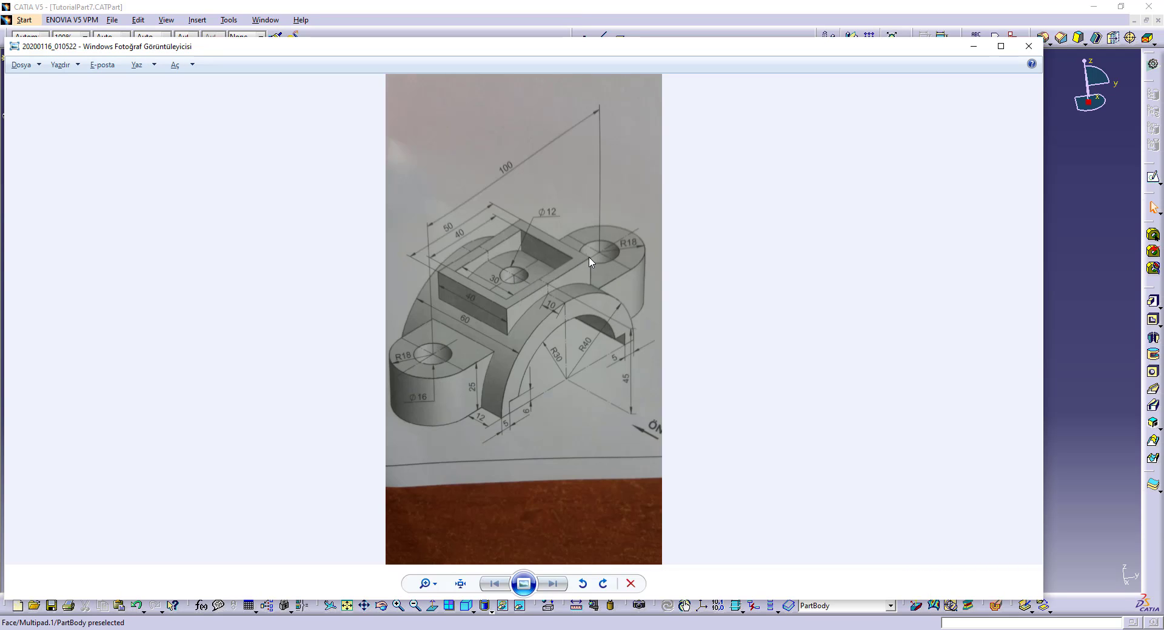
pyautogui.hotkey('alt', 'Tab')
pyautogui.moveTo(597, 169); pyautogui.dragTo(697, 229, button='middle')
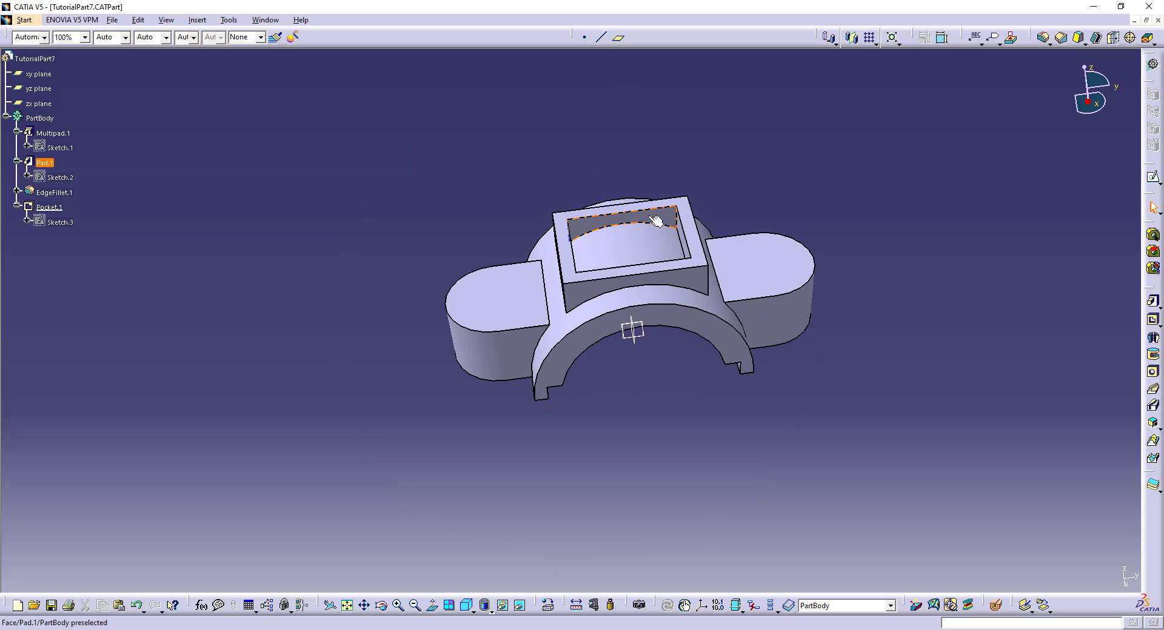
# - Start a sketch on the square block's top face and project both end-boss arcs
pyautogui.click(694, 228)
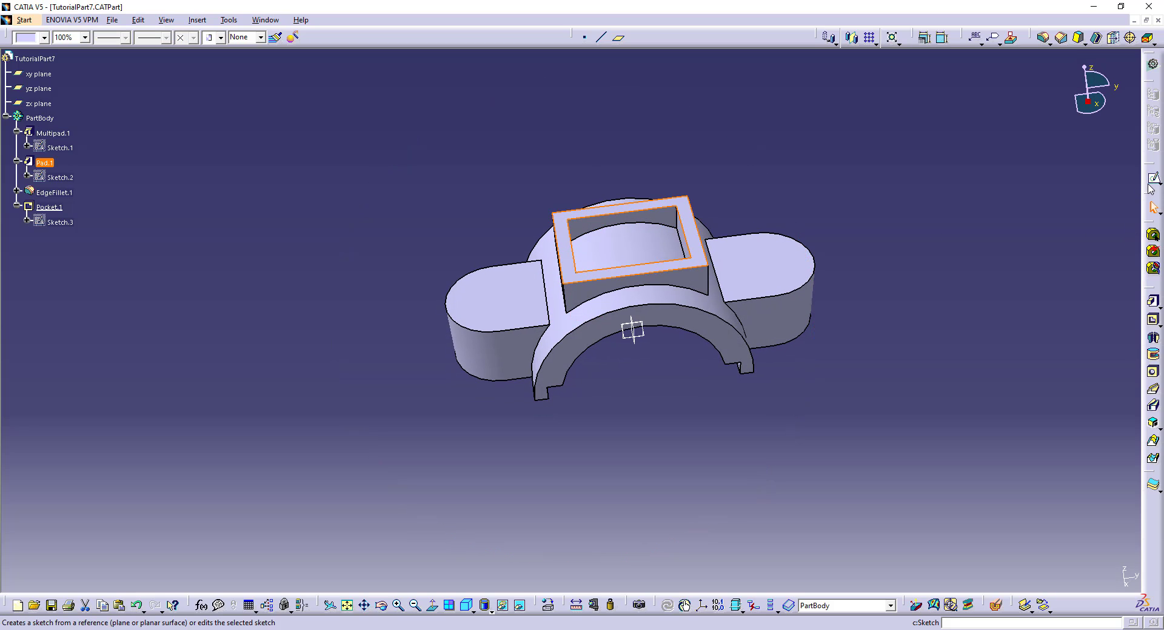
pyautogui.click(1152, 179)
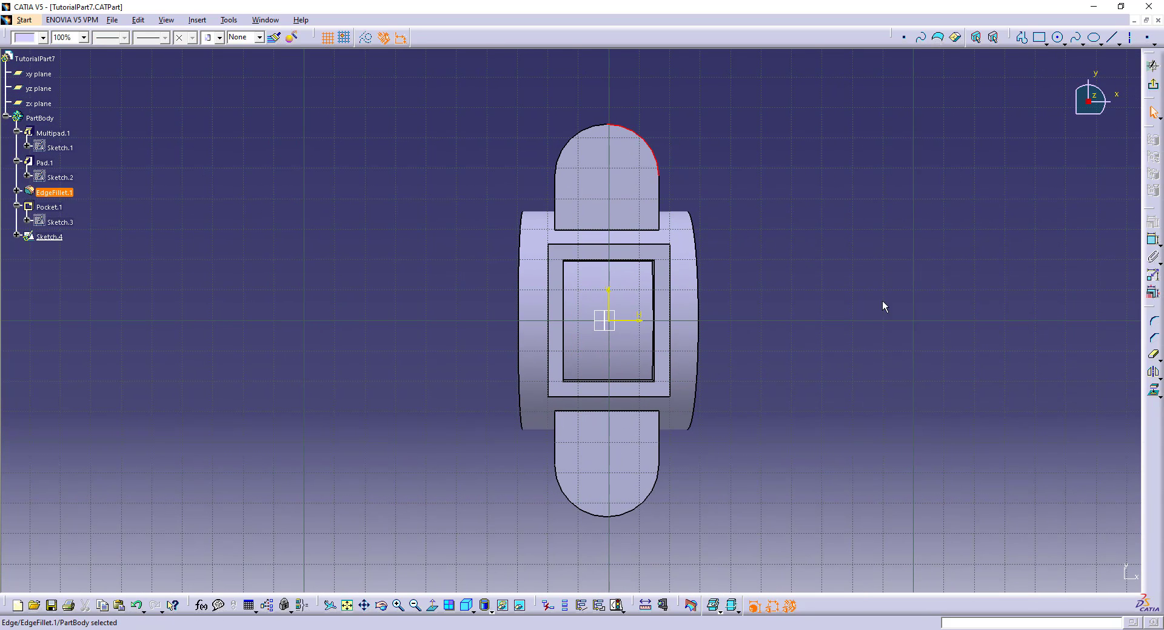
pyautogui.keyDown('ctrl'); pyautogui.click(651, 500); pyautogui.keyUp('ctrl')
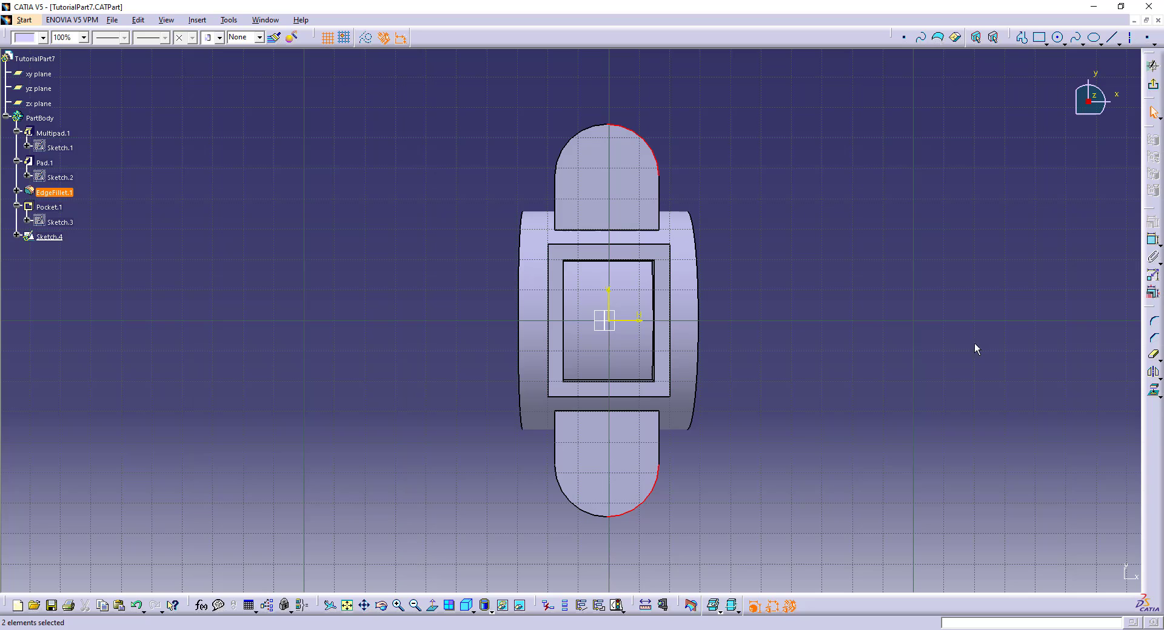
pyautogui.click(1152, 391)
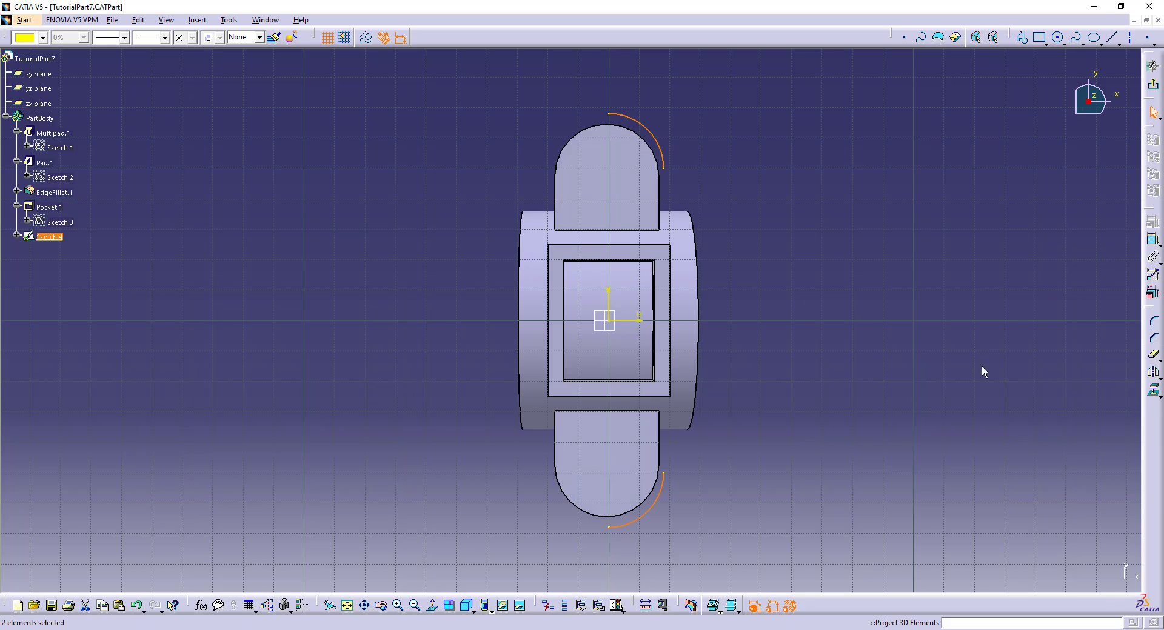
# - Convert both projected boss arcs to construction geometry
pyautogui.click(644, 143)
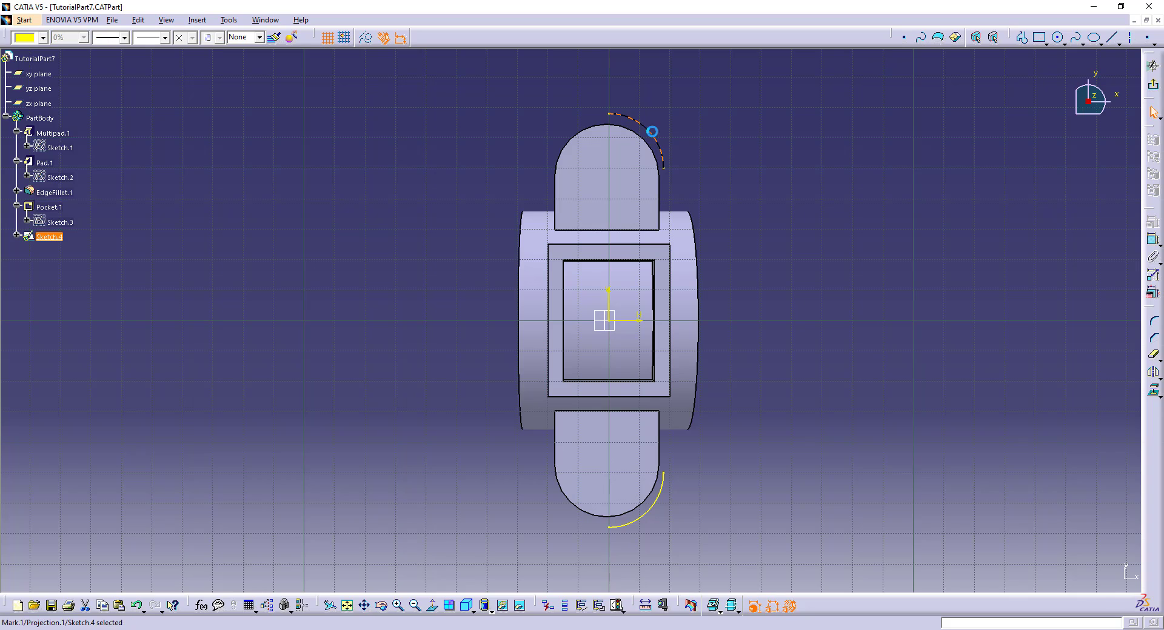
pyautogui.keyDown('ctrl'); pyautogui.click(660, 495); pyautogui.keyUp('ctrl')
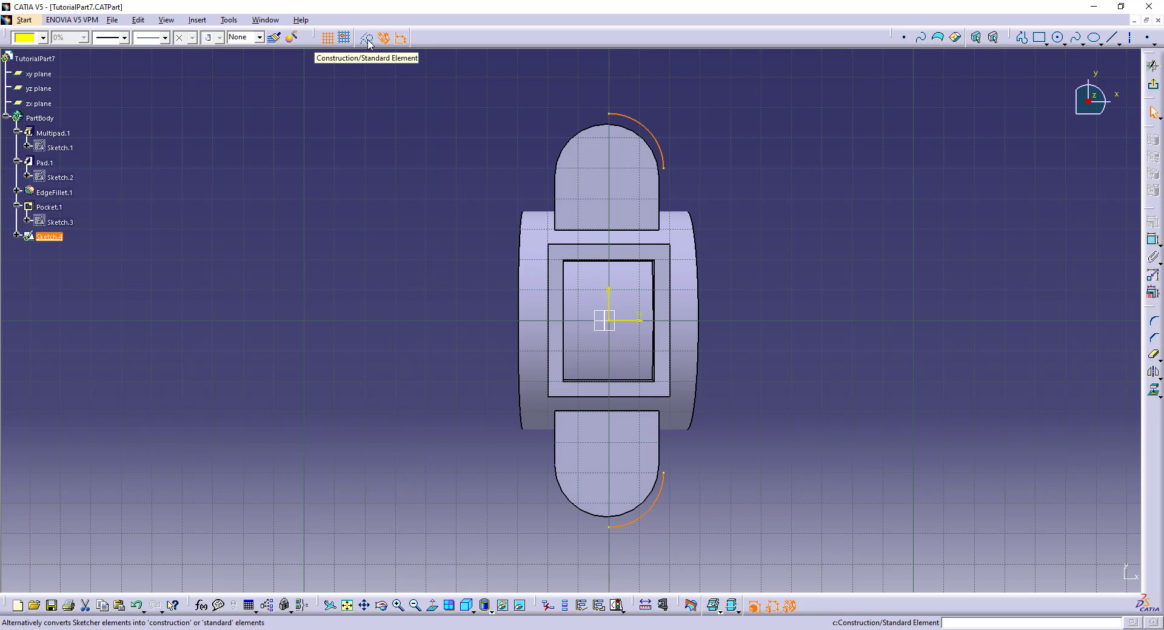
pyautogui.click(368, 40)
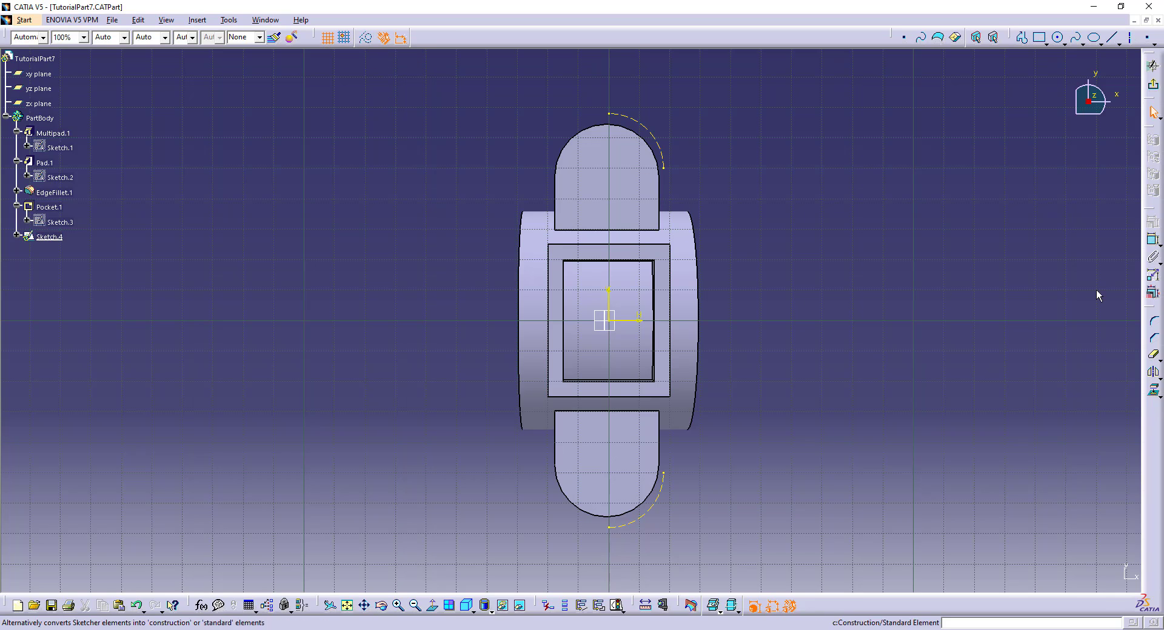
pyautogui.click(1057, 37)
pyautogui.hotkey('alt', 'Tab')
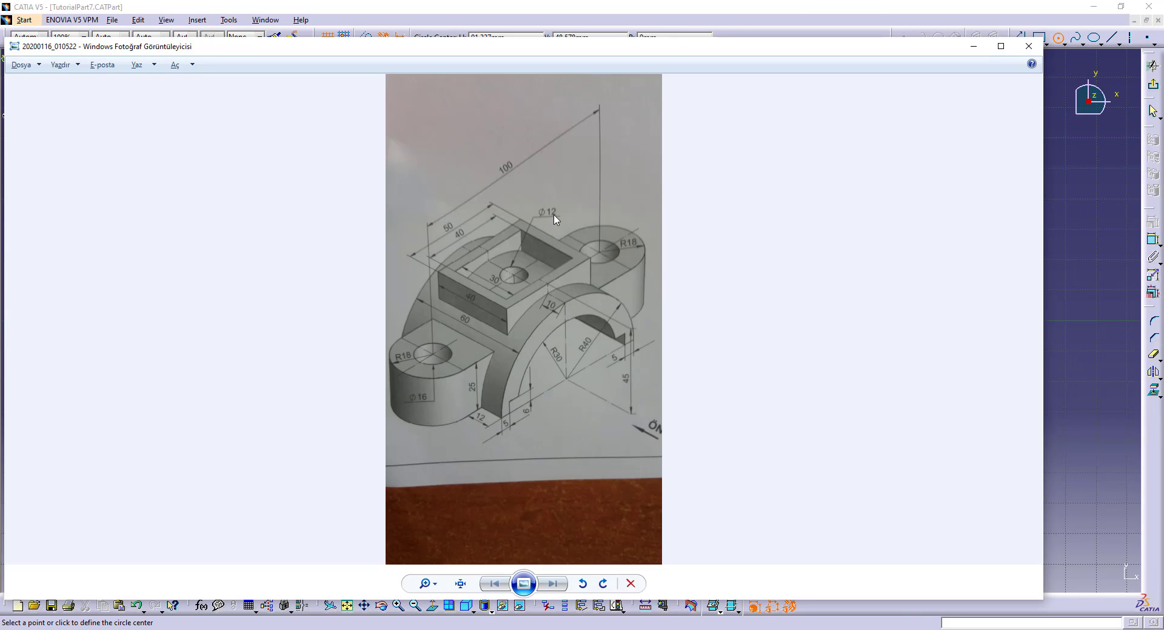
# - Draw a radius 6 circle at the sketch origin in the block centre
pyautogui.hotkey('alt', 'Tab')
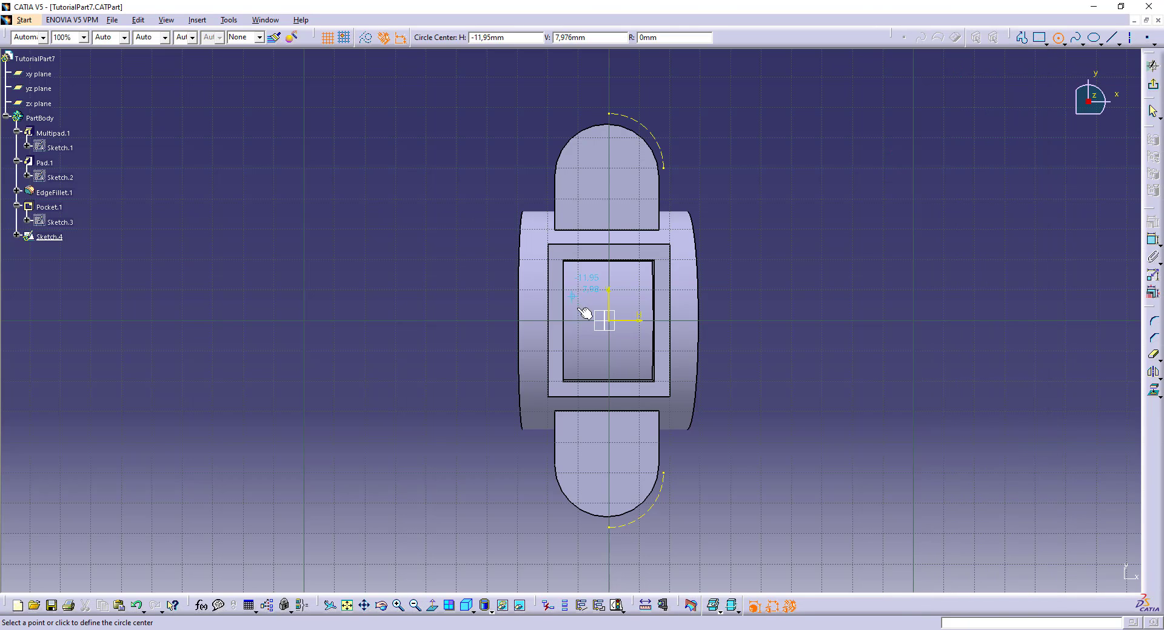
pyautogui.click(616, 324)
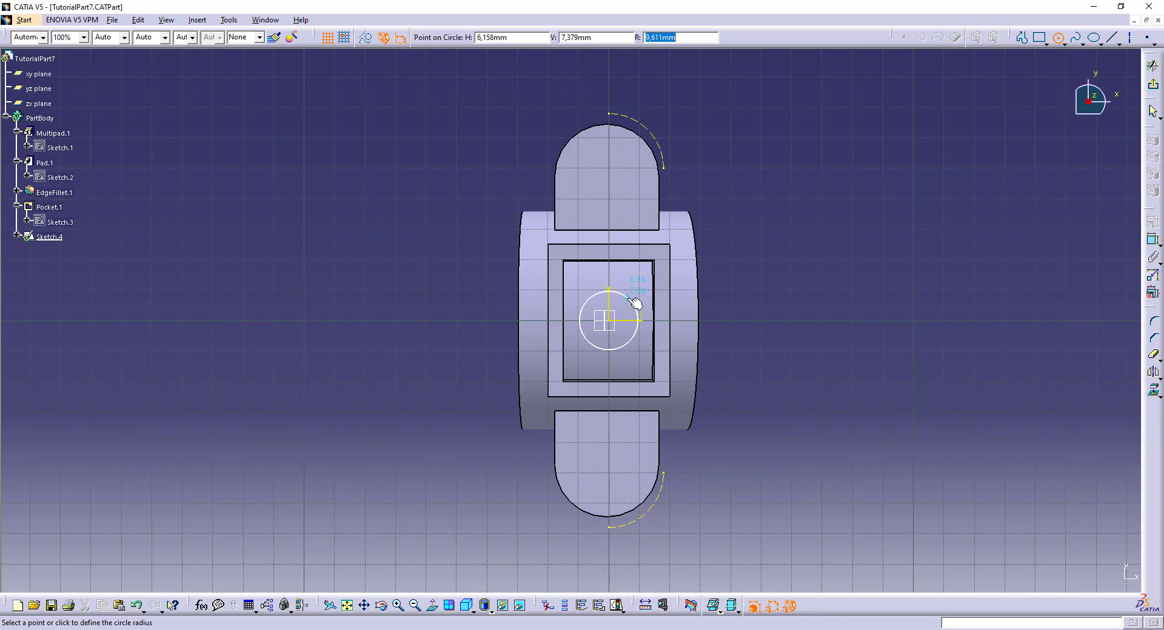
pyautogui.press('Return')
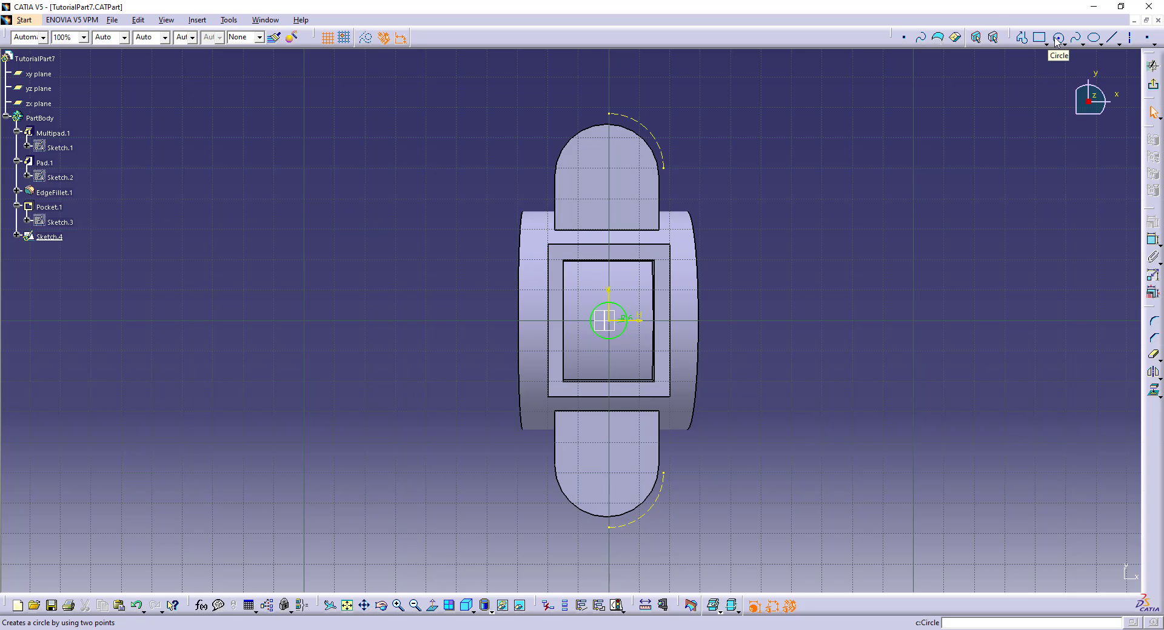
pyautogui.hotkey('alt', 'Tab')
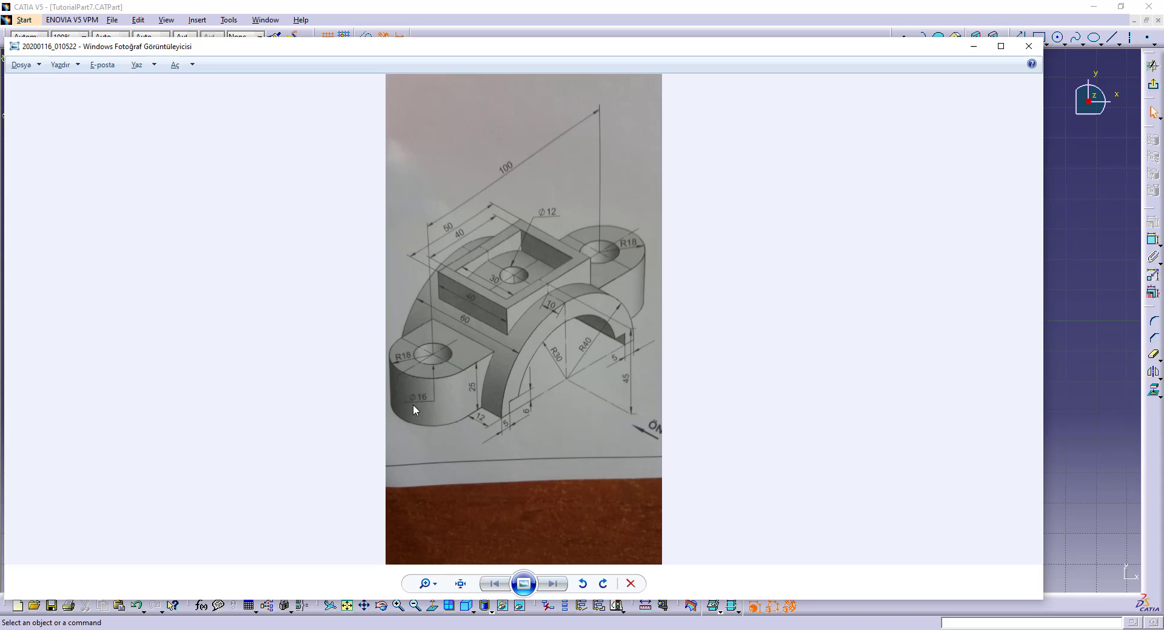
pyautogui.hotkey('alt', 'Tab')
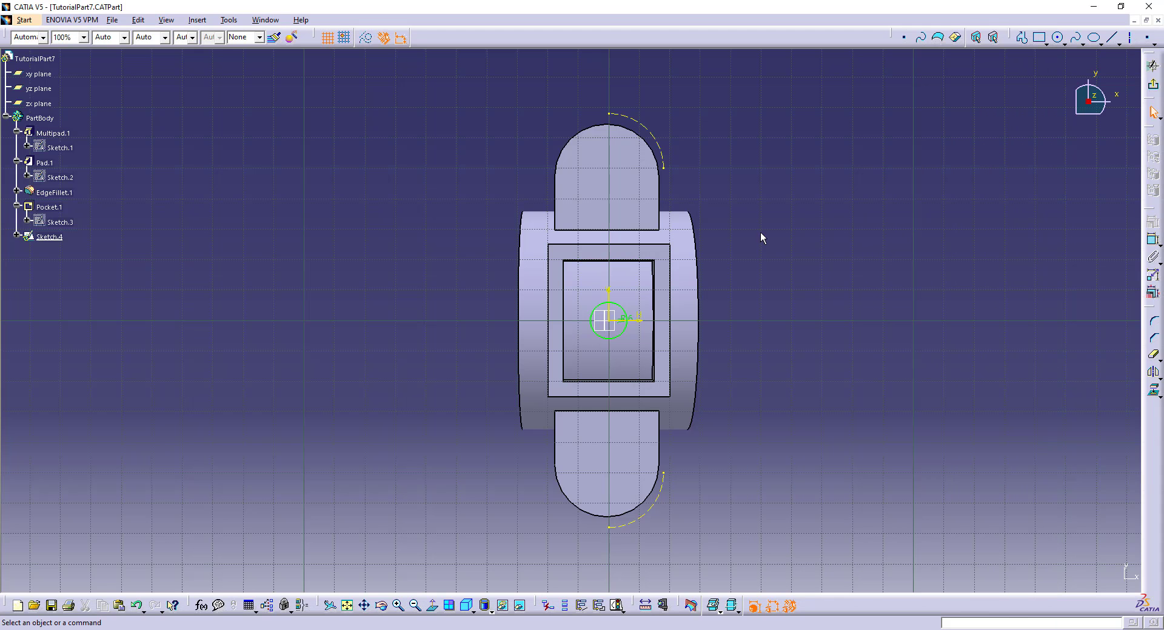
# - Draw a radius 8 circle on the upper boss and mirror it onto the lower boss
pyautogui.click(1058, 38)
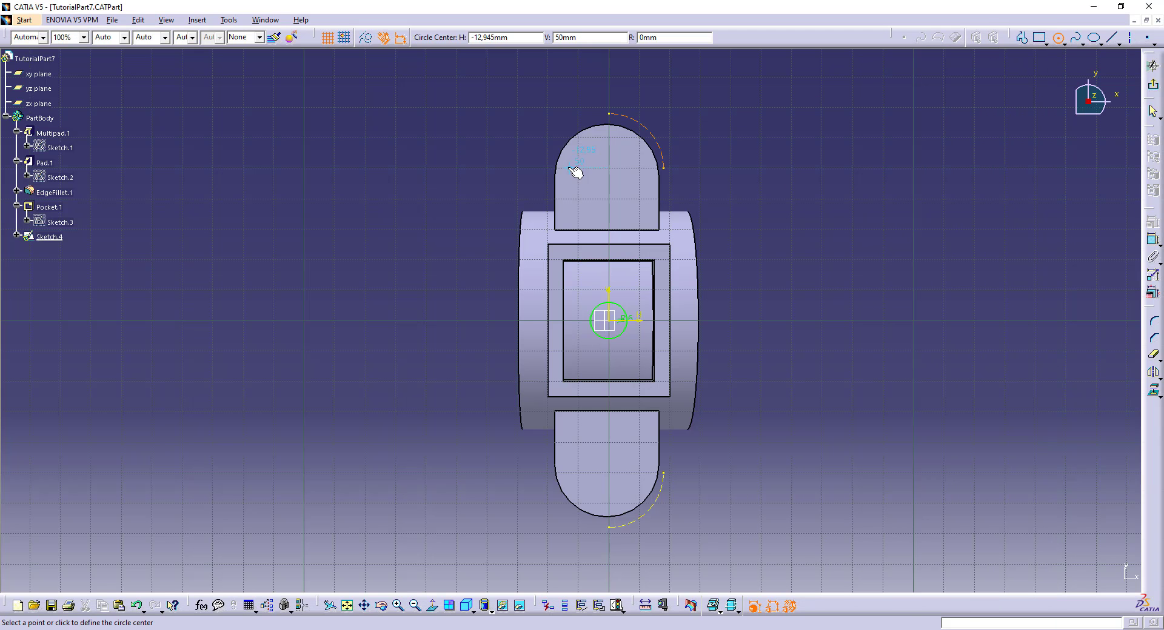
pyautogui.click(609, 169)
pyautogui.press('Tab')
pyautogui.press('Tab')
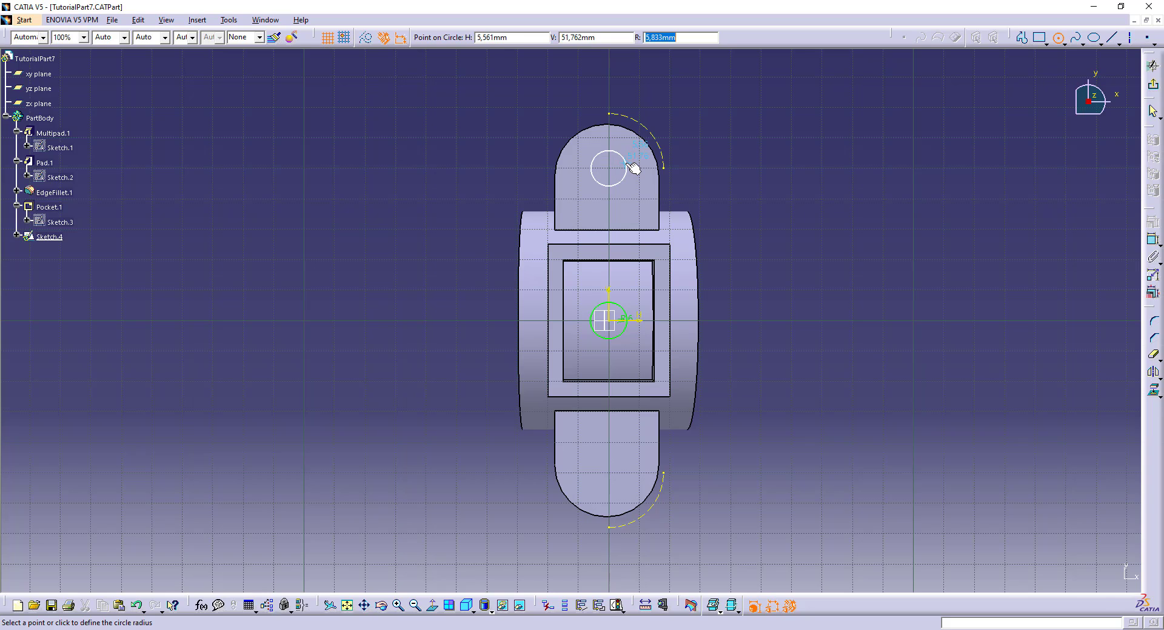
pyautogui.press('Return')
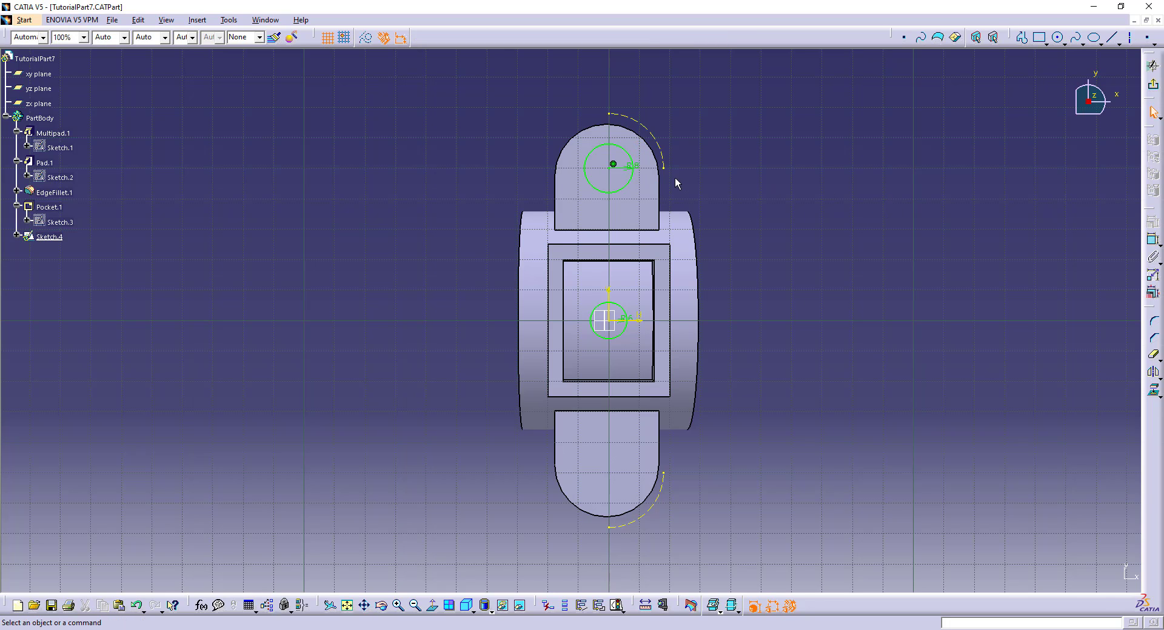
pyautogui.click(631, 176)
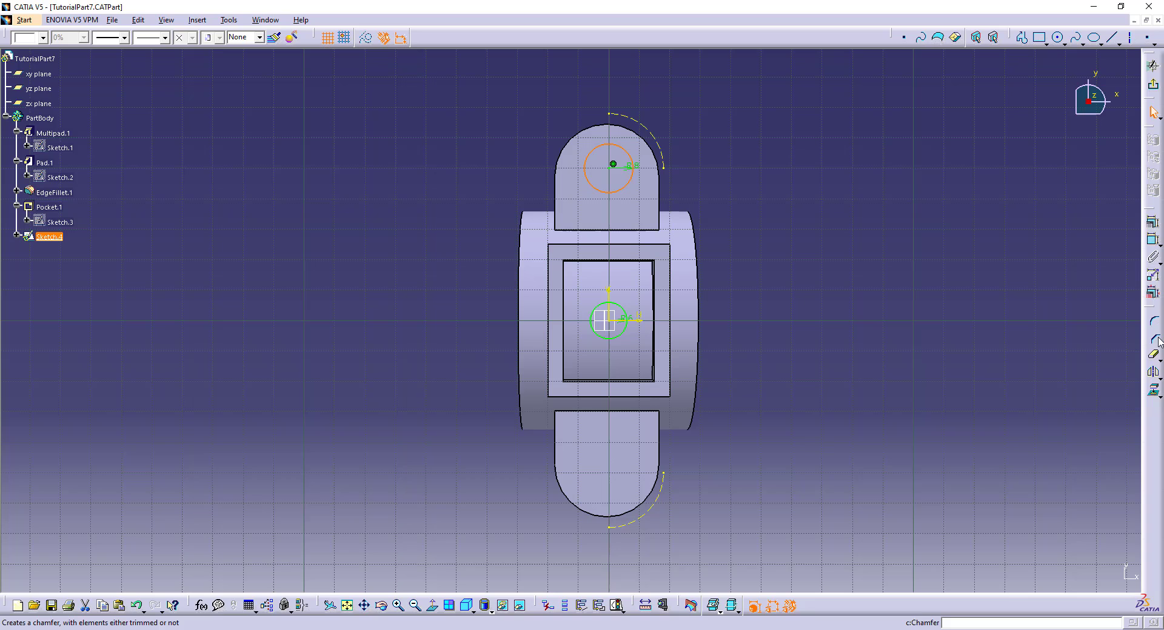
pyautogui.click(1153, 371)
pyautogui.click(639, 321)
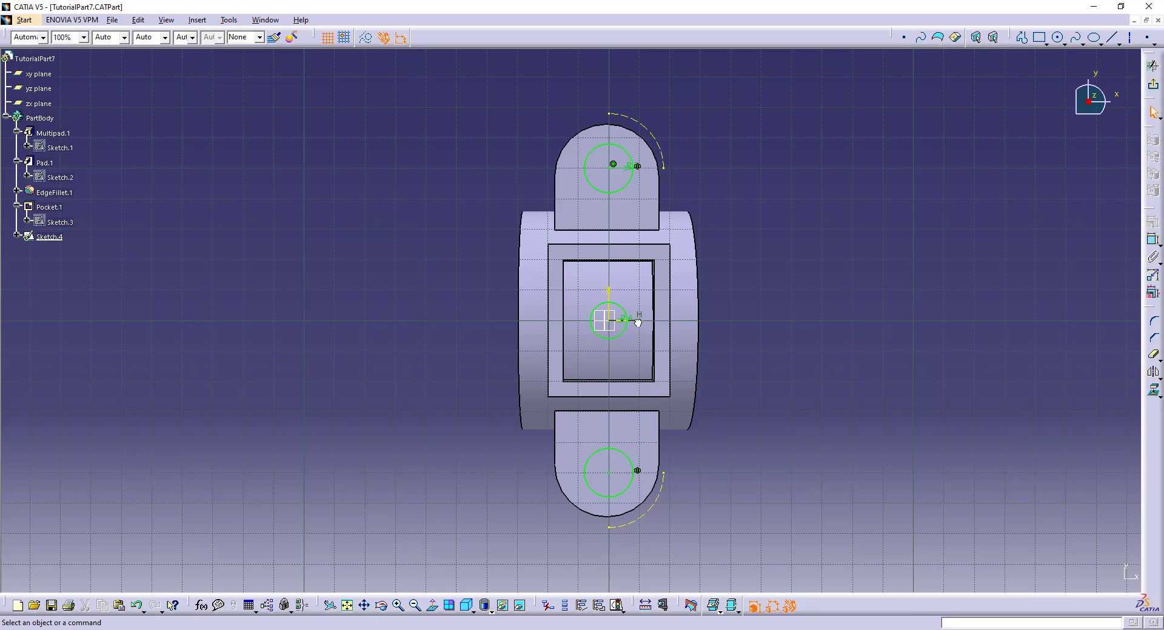
# - Pocket Sketch.4 Up to next, piercing the centre hole and both end-boss holes
pyautogui.click(1152, 65)
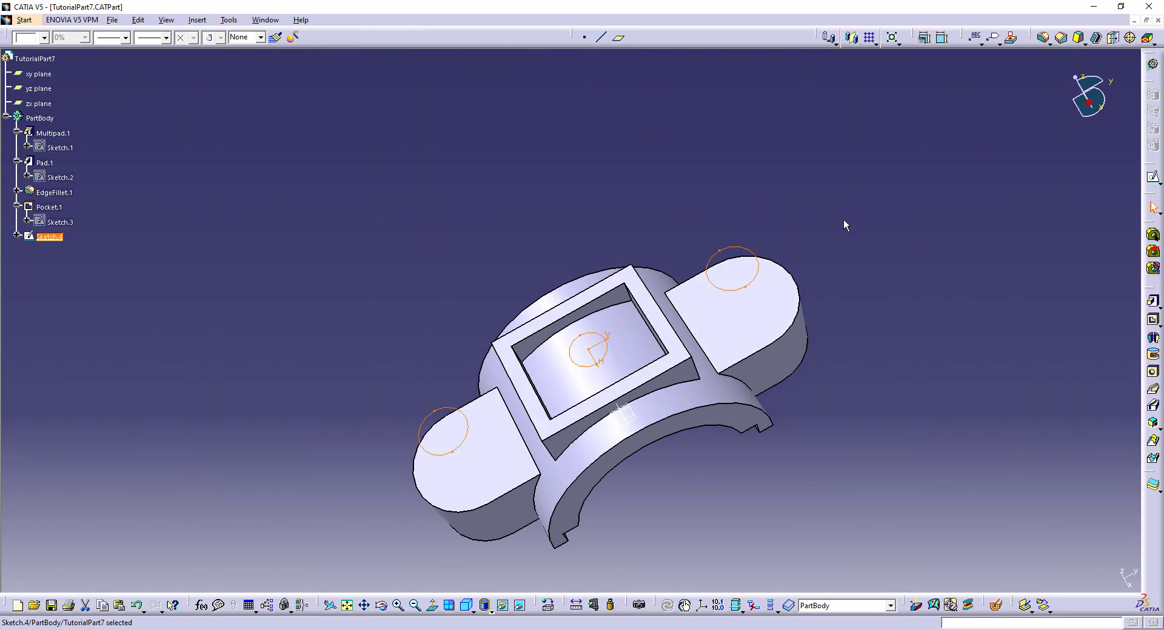
pyautogui.click(1153, 319)
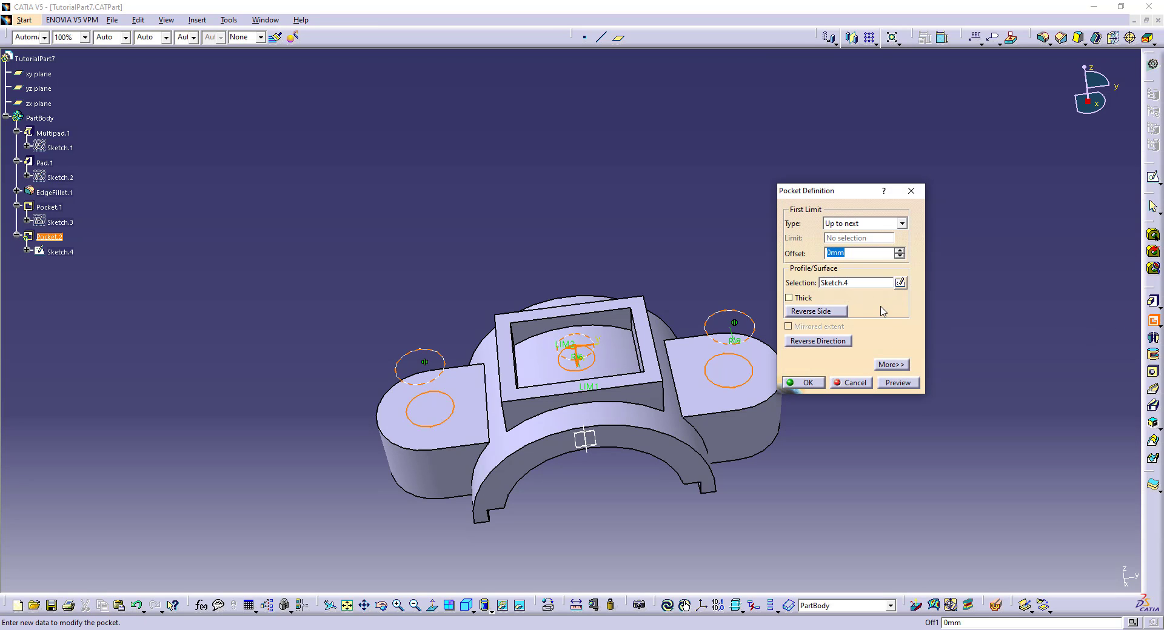
pyautogui.click(902, 384)
pyautogui.click(807, 382)
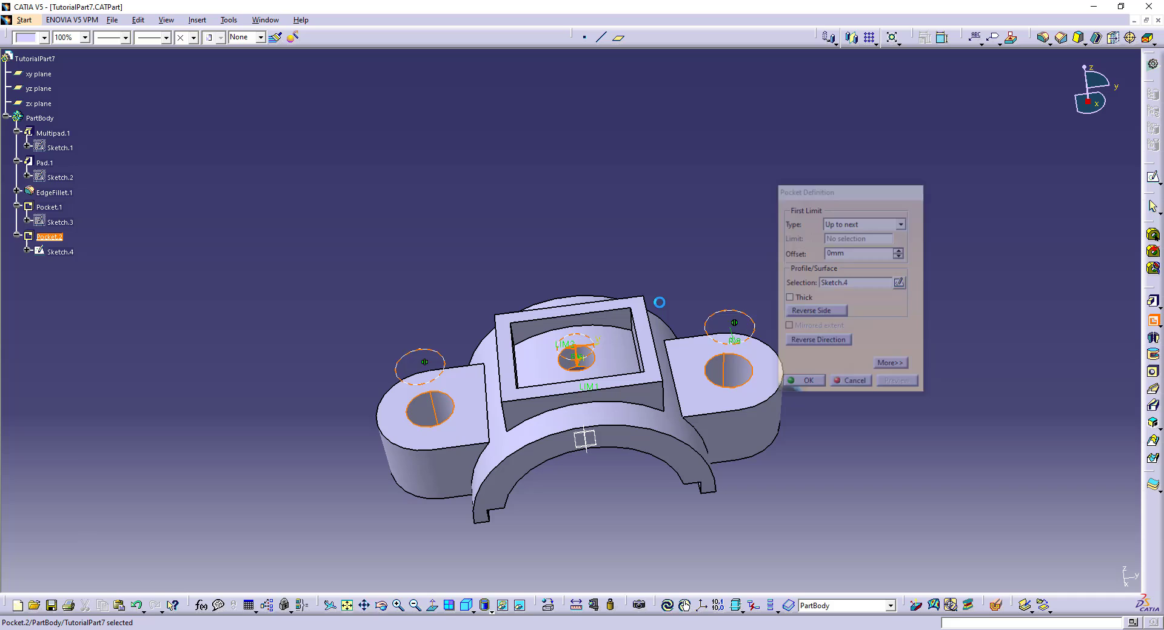
pyautogui.moveTo(576, 172)
pyautogui.mouseDown(button='middle')
pyautogui.moveTo(557, 318)
pyautogui.moveTo(584, 190)
pyautogui.mouseUp(button='middle')
pyautogui.hotkey('alt', 'Tab')
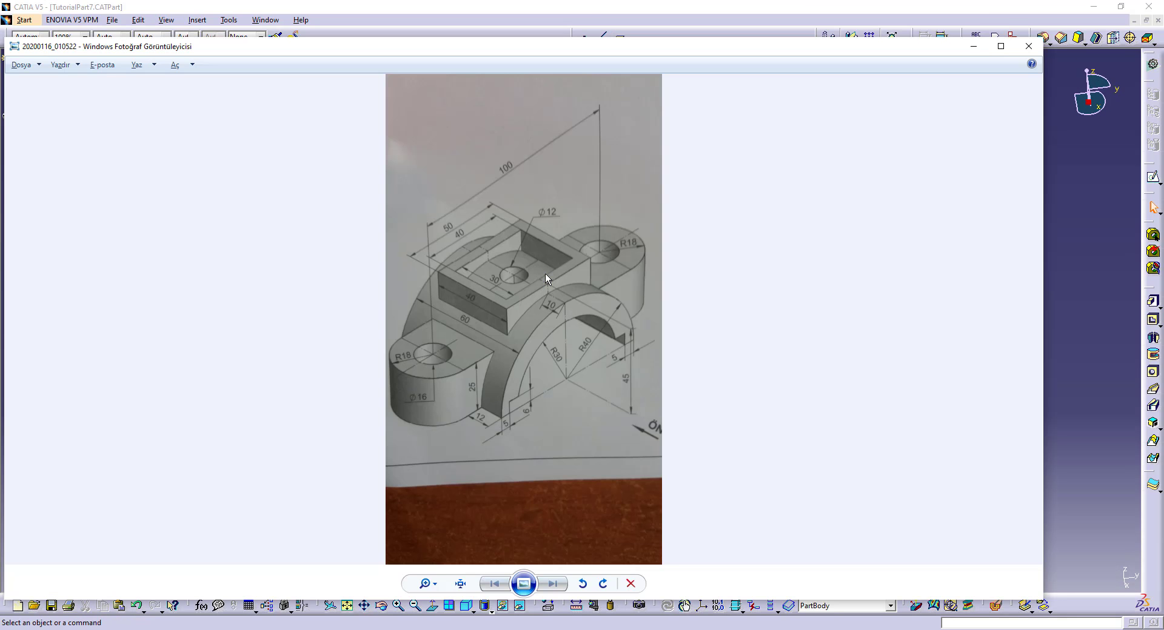
pyautogui.hotkey('alt', 'Tab')
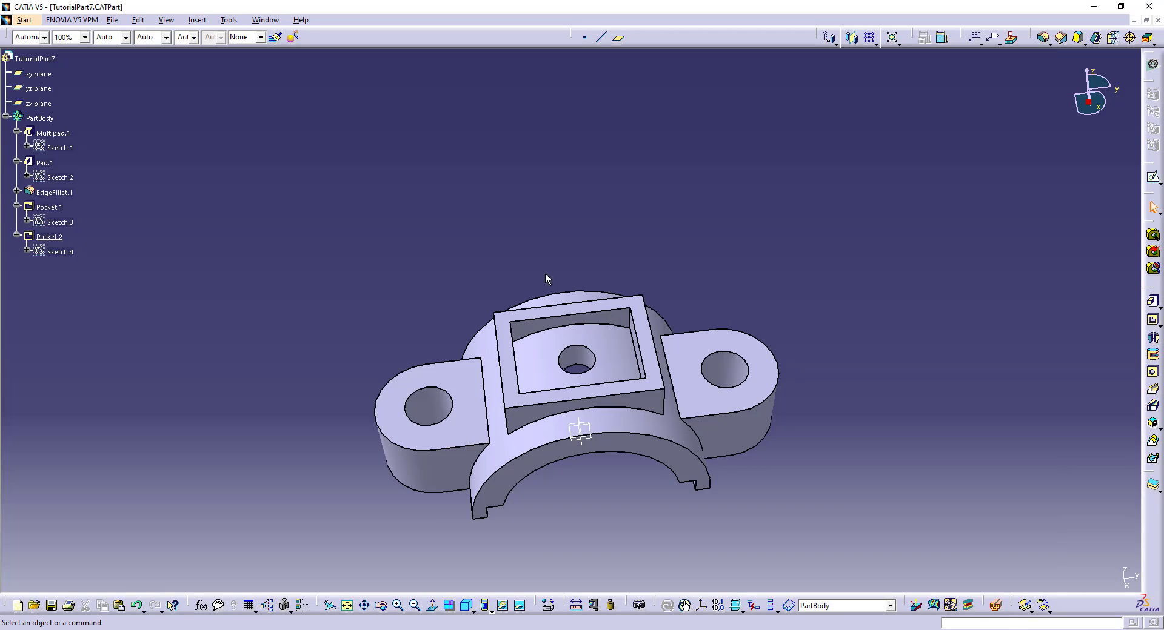